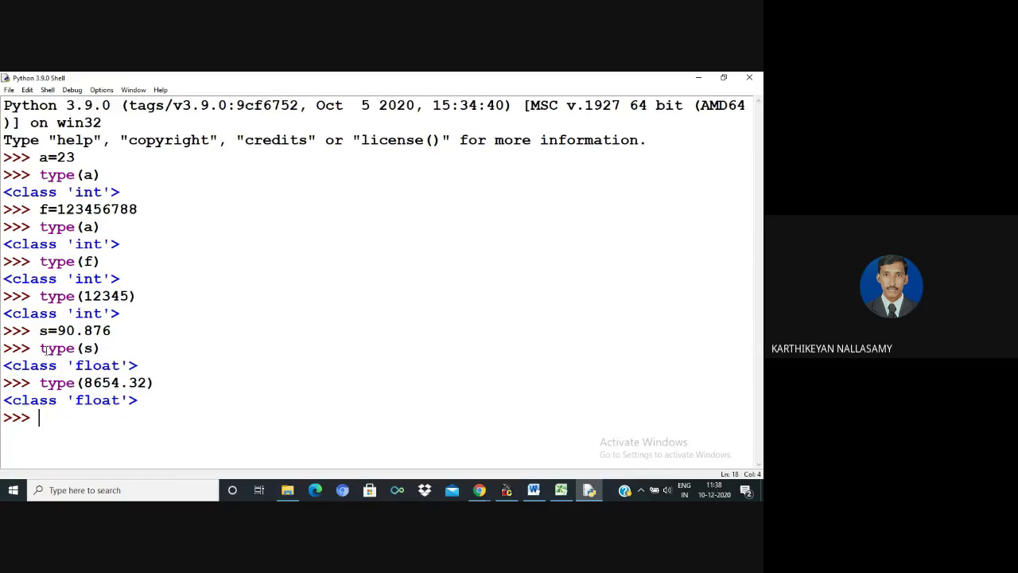
- Try to assign the value 123.45.67 to the variable w in the Python shell
text(w=123.45.67)
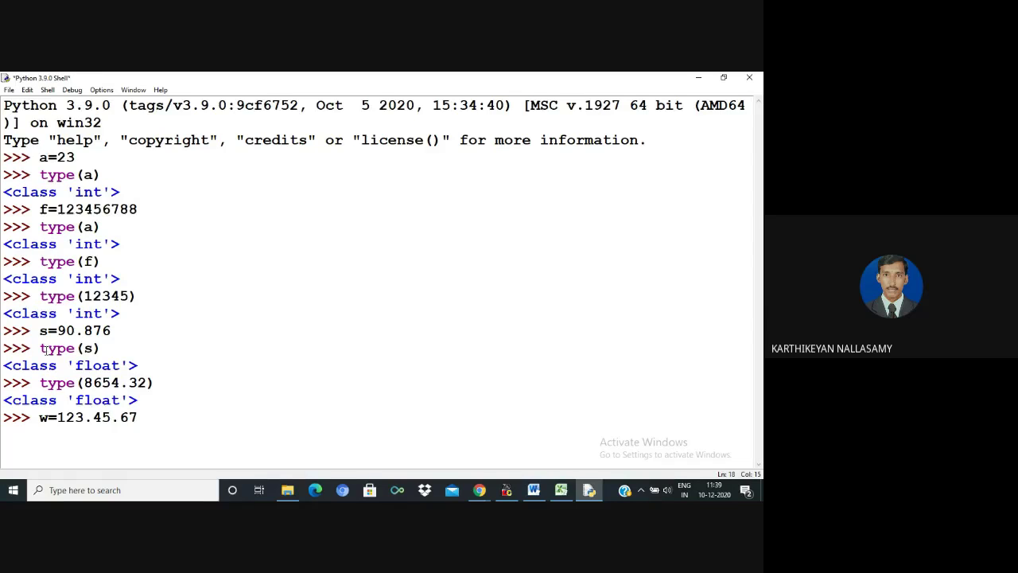
key(Return)
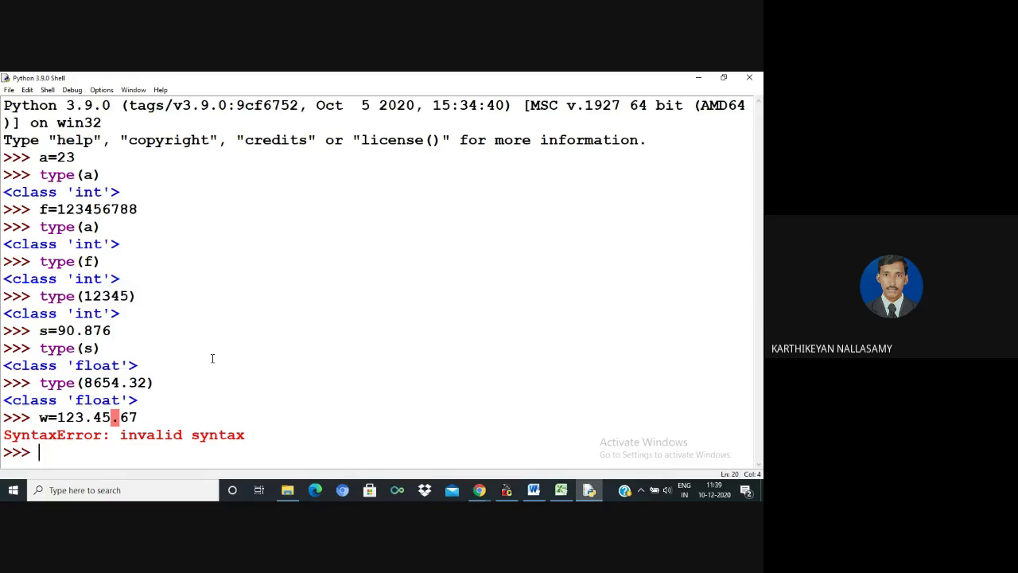
- Switch to the Data Types workbook in Excel and look through the datatype and keyword rows from Numbers to Boolean
click(562, 489)
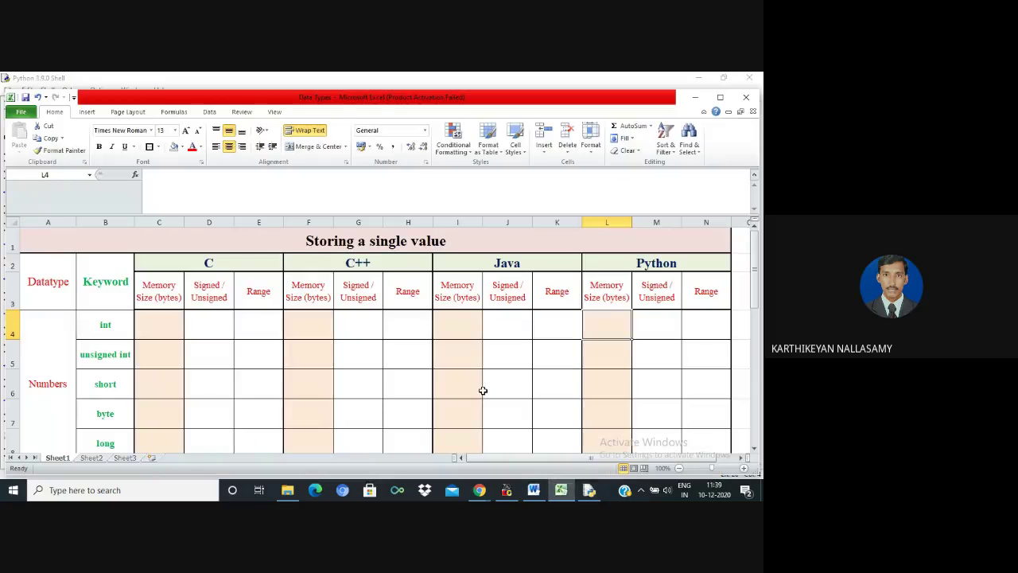
click(27, 374)
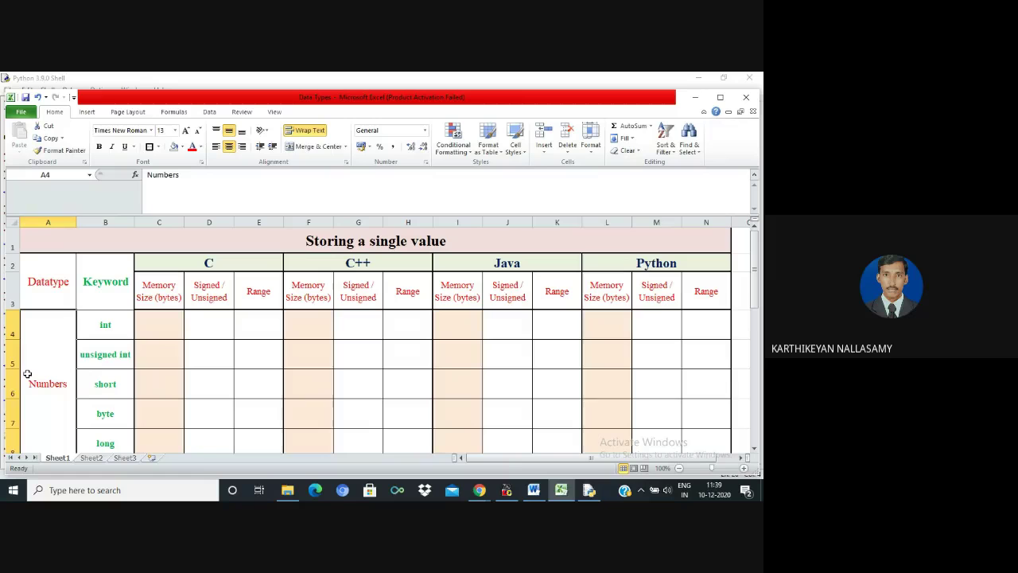
click(296, 241)
key(Down)
key(Down)
key(Down)
key(Down)
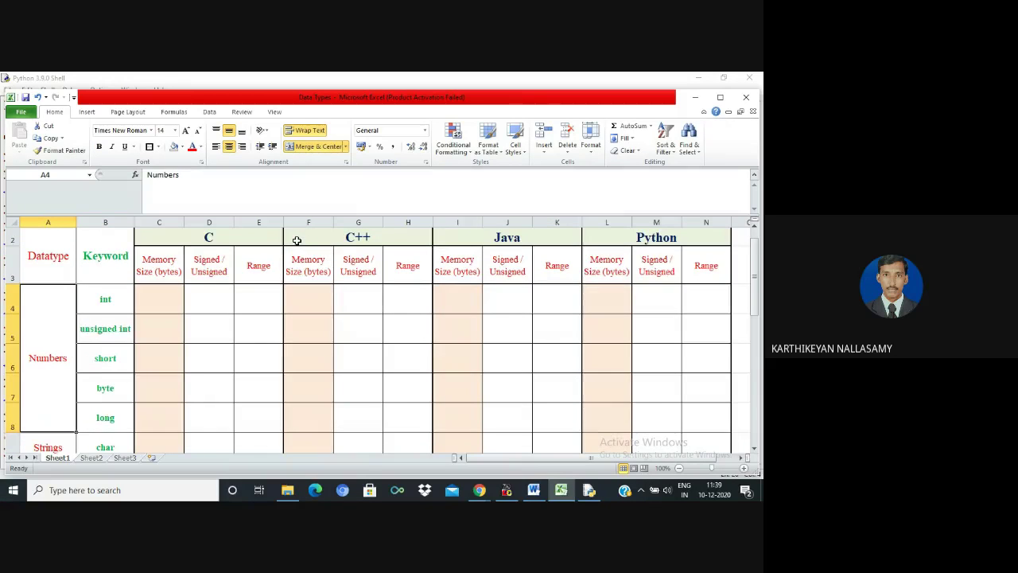
key(Down)
key(Down)
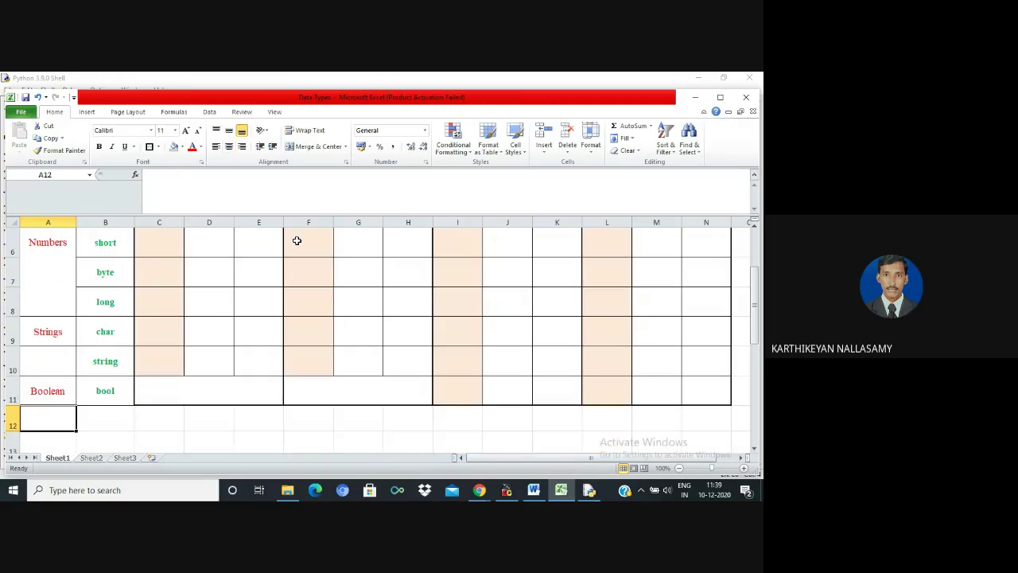
key(Up)
key(Up)
key(Up)
key(Up)
key(Up)
key(Down)
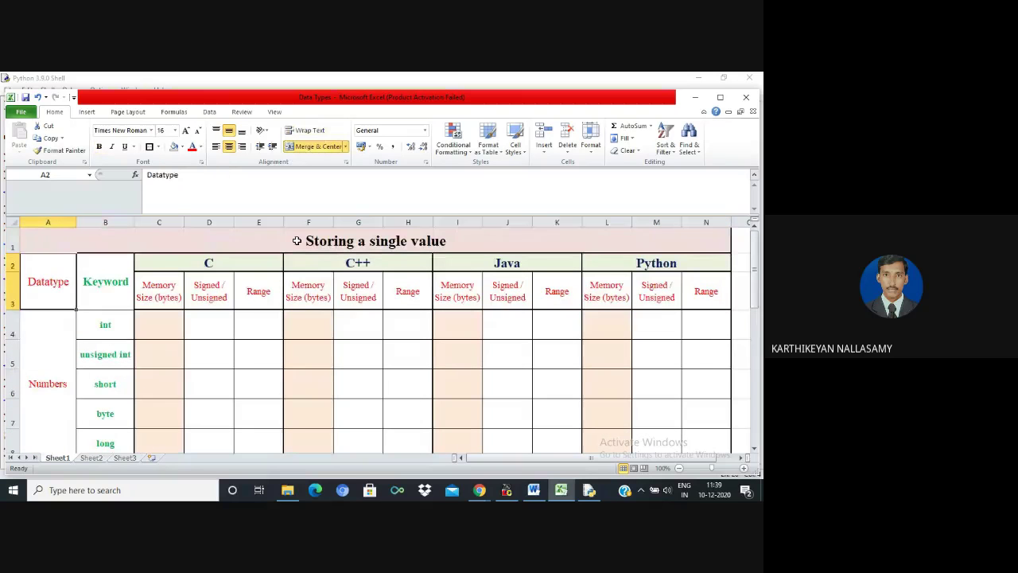
key(Down)
key(Down)
key(Down)
key(Up)
key(Up)
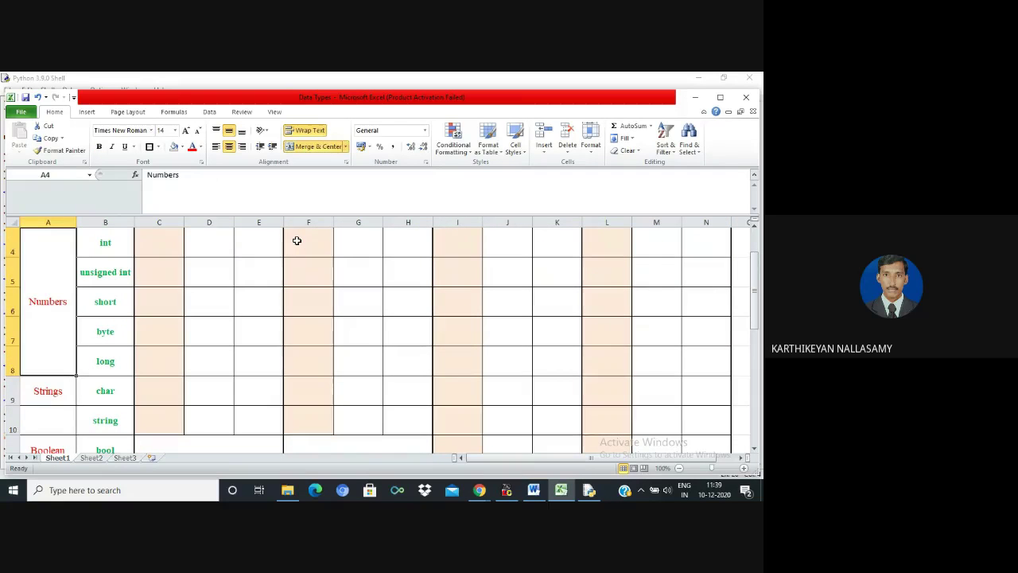
- Merge and center the Strings cell with the empty cell below it (A9:A10)
key(Down)
key(shift+Down)
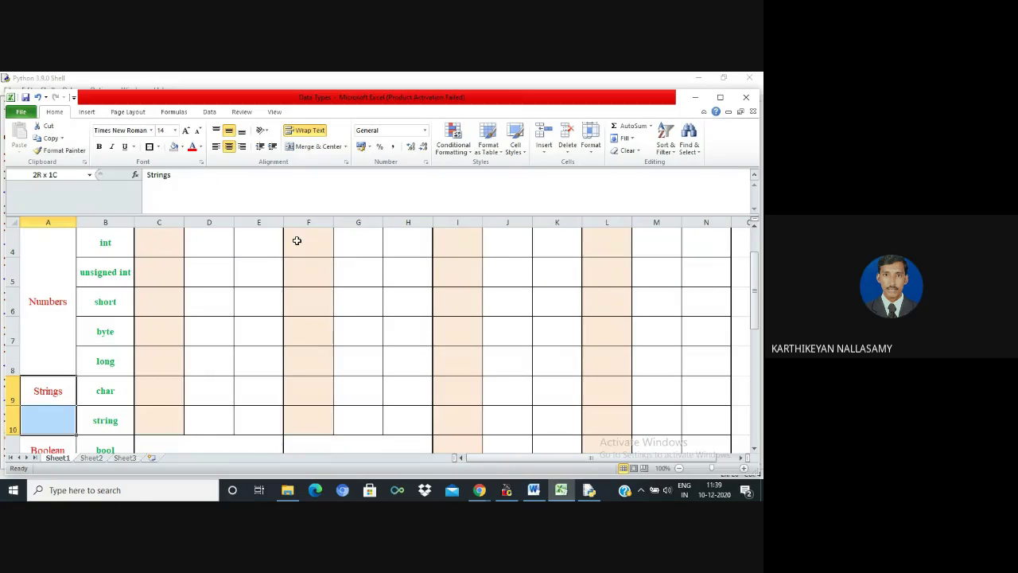
click(327, 147)
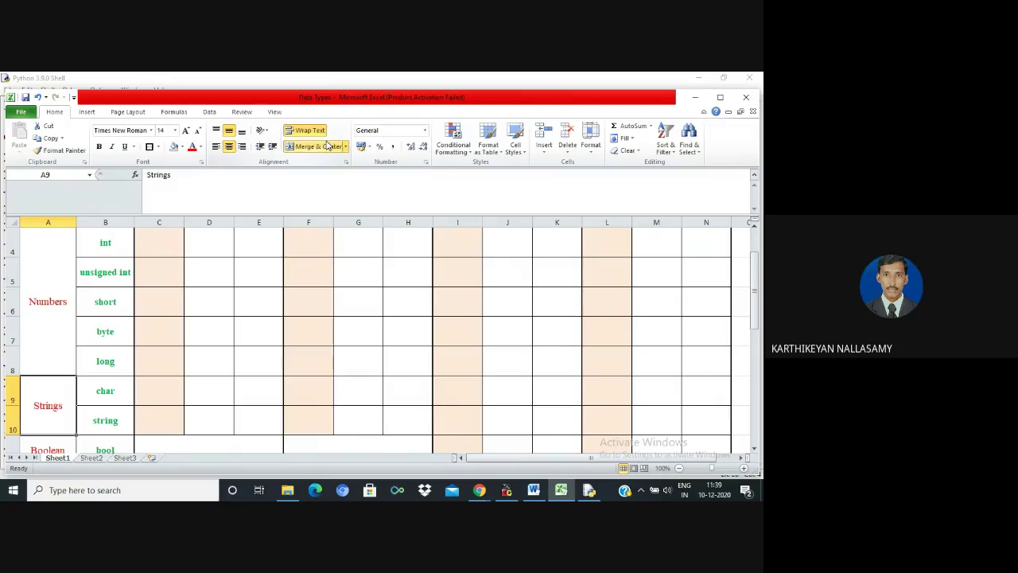
- Collapse the ribbon to make more rows visible and return to the top of the table
click(58, 271)
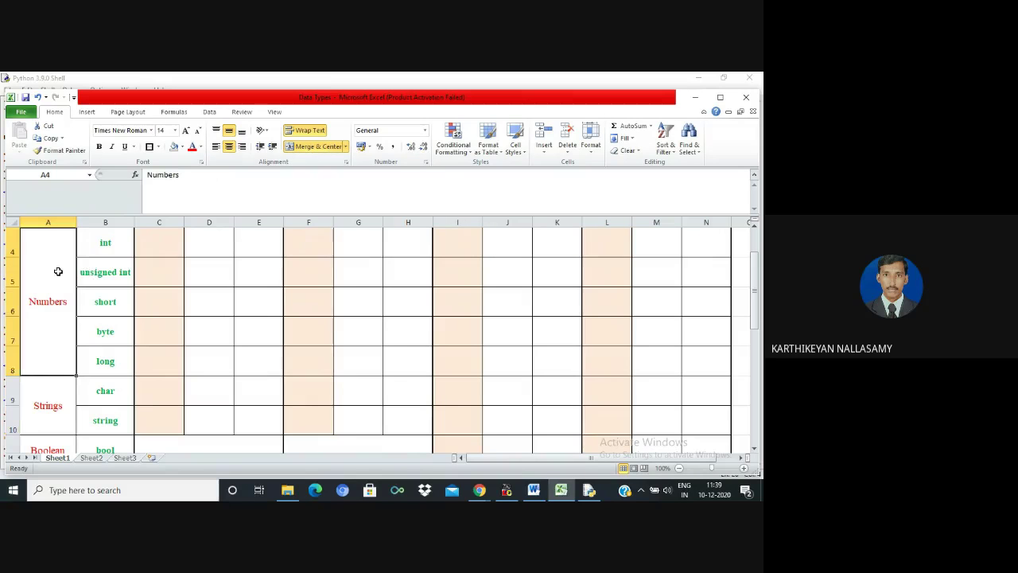
scroll(58, 271, up, 1)
scroll(59, 272, down, 1)
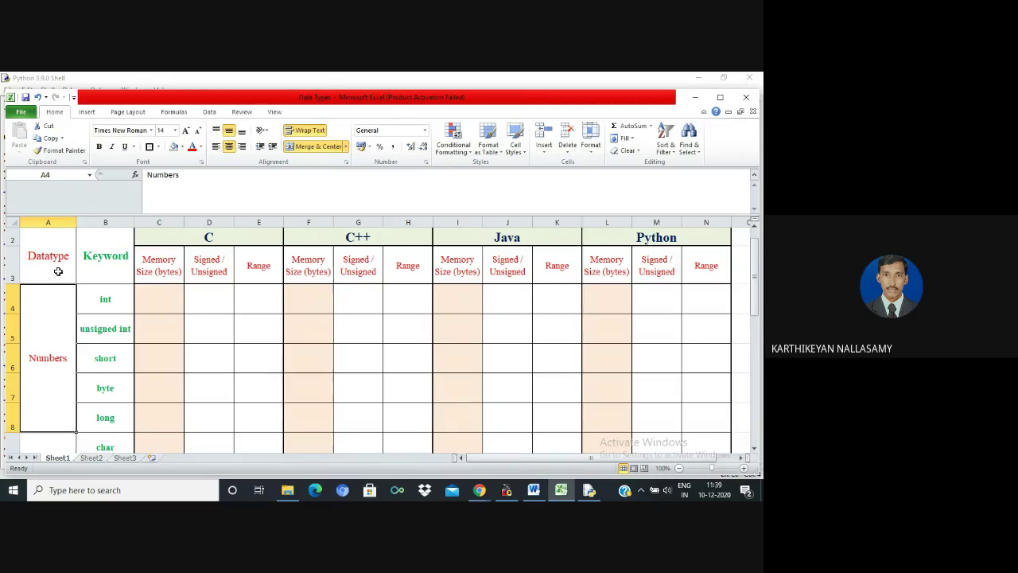
click(703, 111)
click(359, 274)
key(Up)
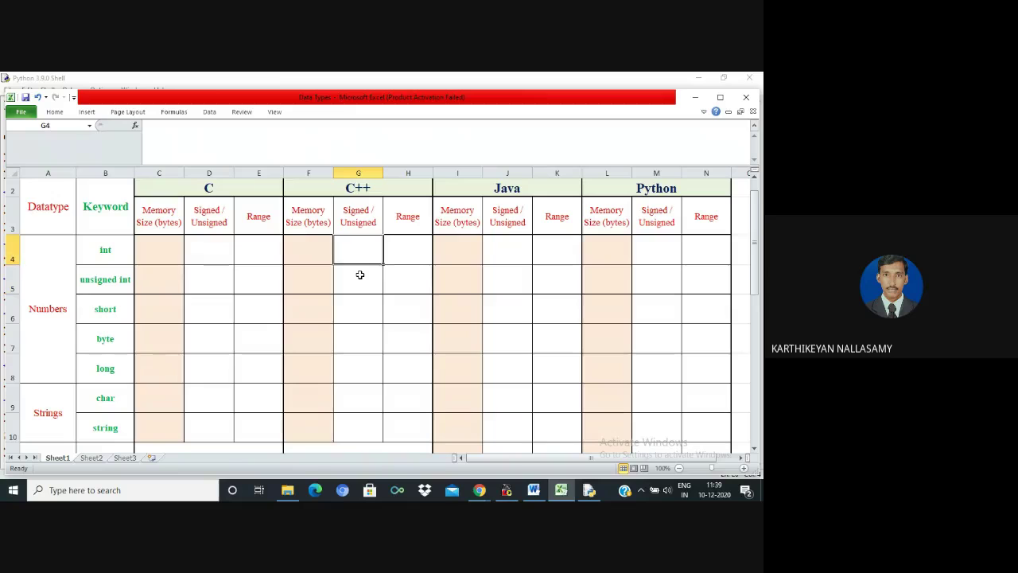
key(Up)
scroll(360, 274, up, 1)
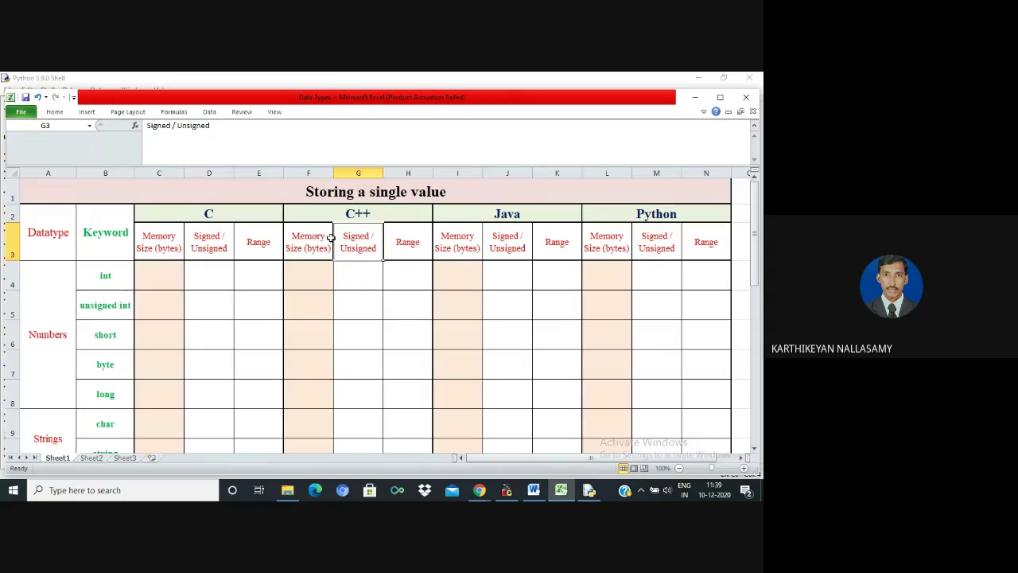
- Highlight the Python columns L to N, followed by the C columns C to E, to point out the languages compared
click(617, 217)
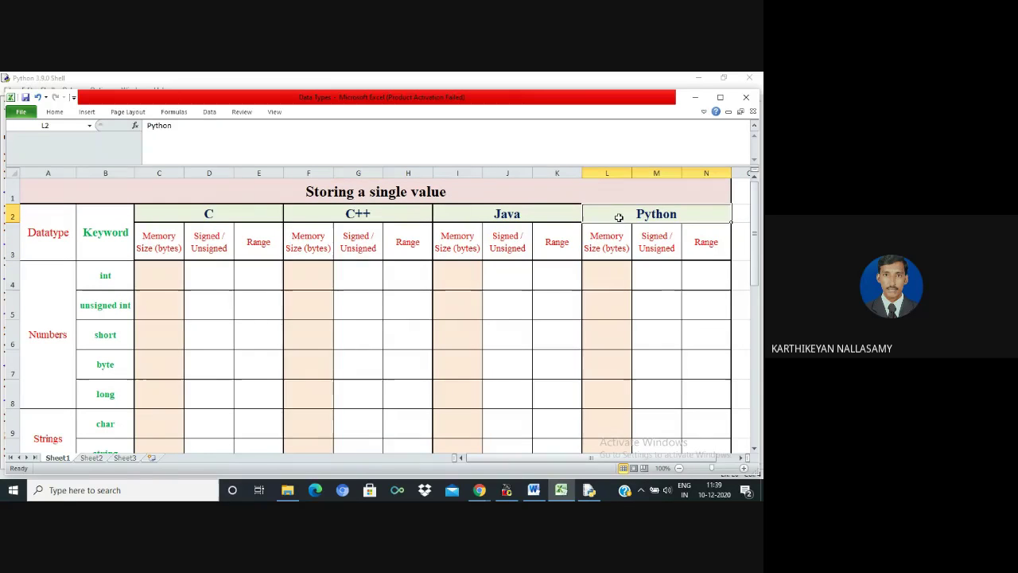
drag(619, 169, 706, 173)
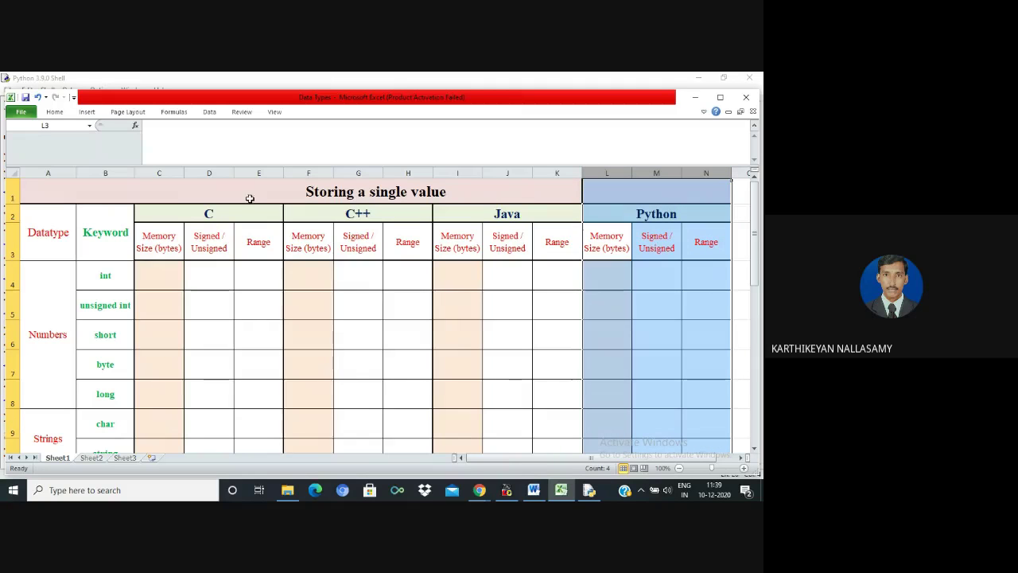
drag(159, 173, 258, 173)
- Enter 2 as the memory size in bytes for int under C
click(172, 270)
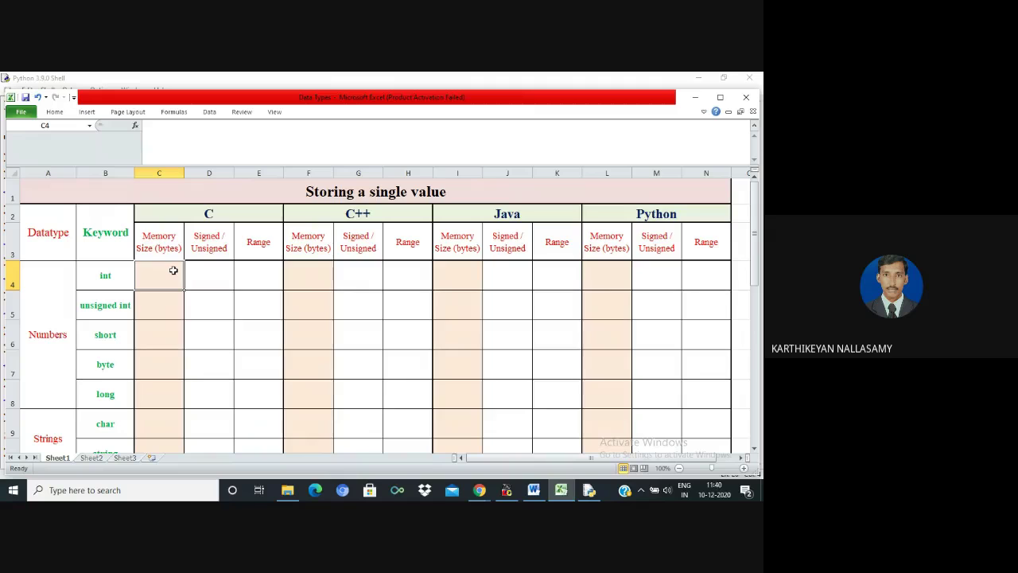
click(102, 284)
click(160, 279)
key(Tab)
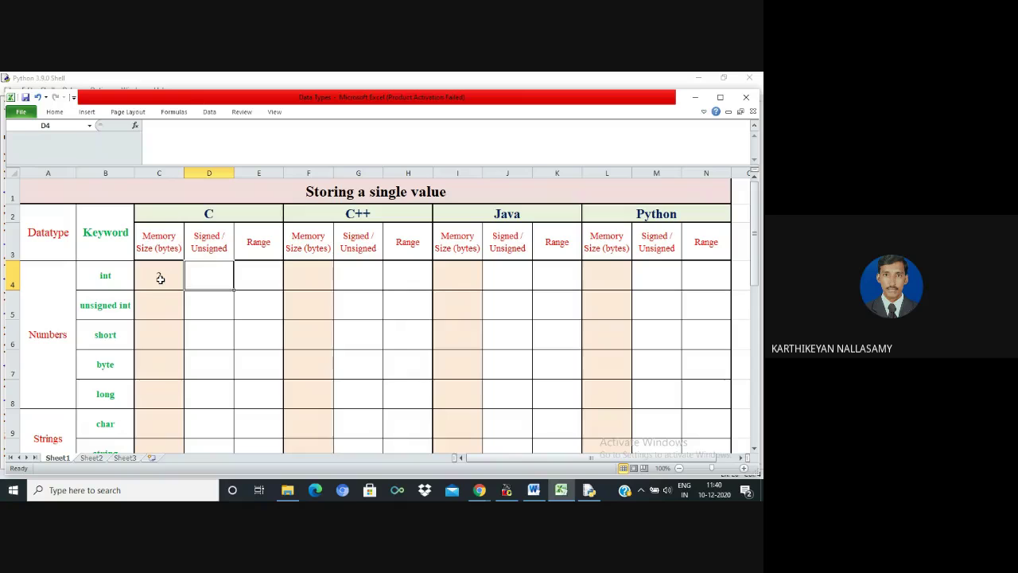
- Enter "signed" with "(sign-1, value-15)" on a second line as the Signed / Unsigned entry for int under C, and widen column D
text(si)
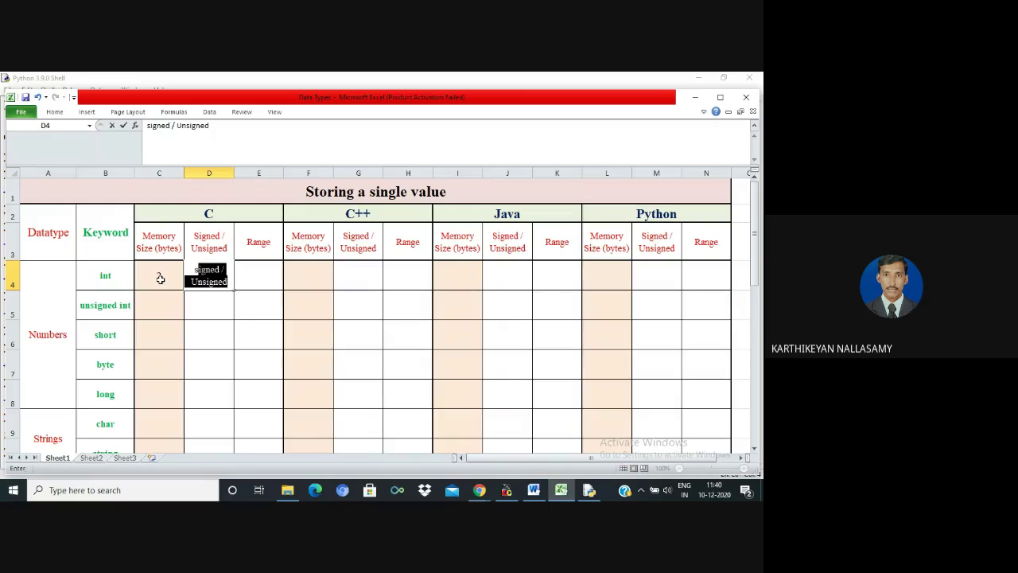
text(gned)
key(BackSpace)
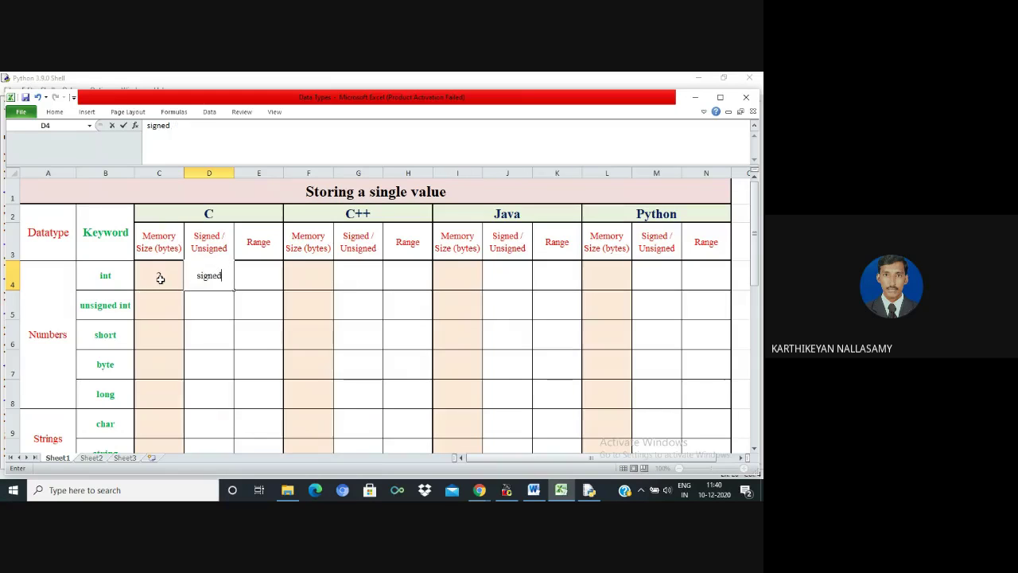
key(alt+Return)
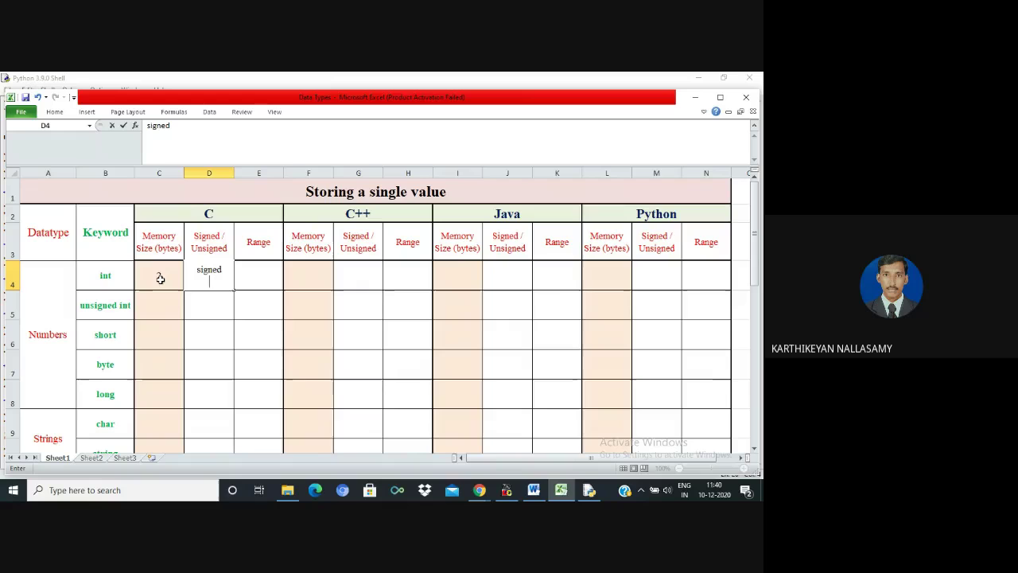
text((si)
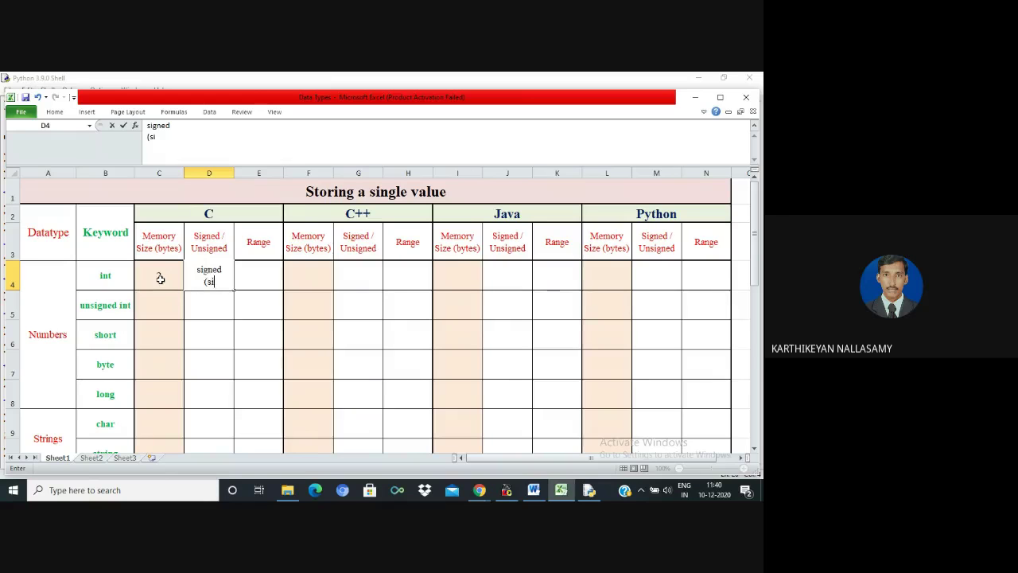
text(gn-1, value-15)
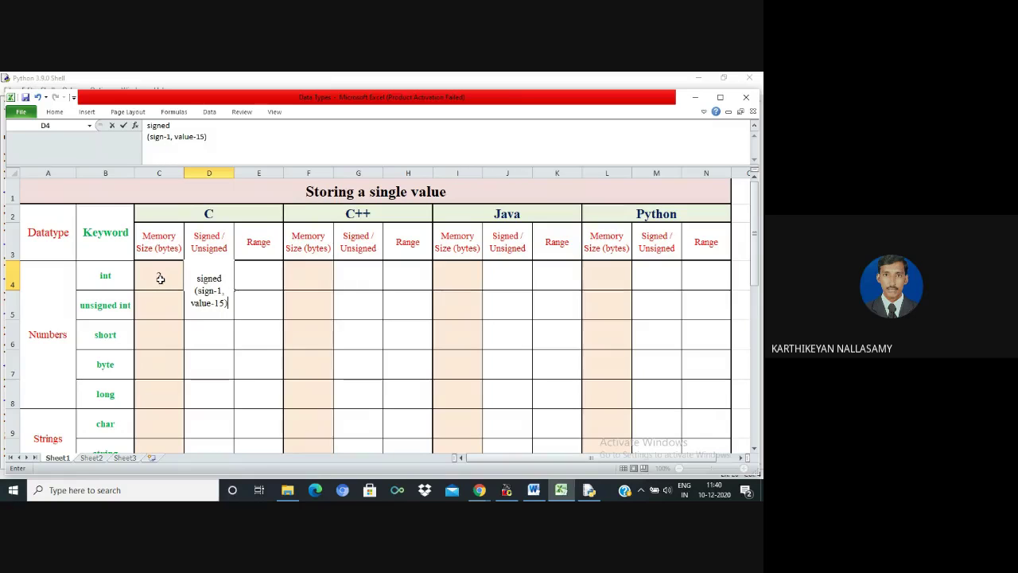
key(Return)
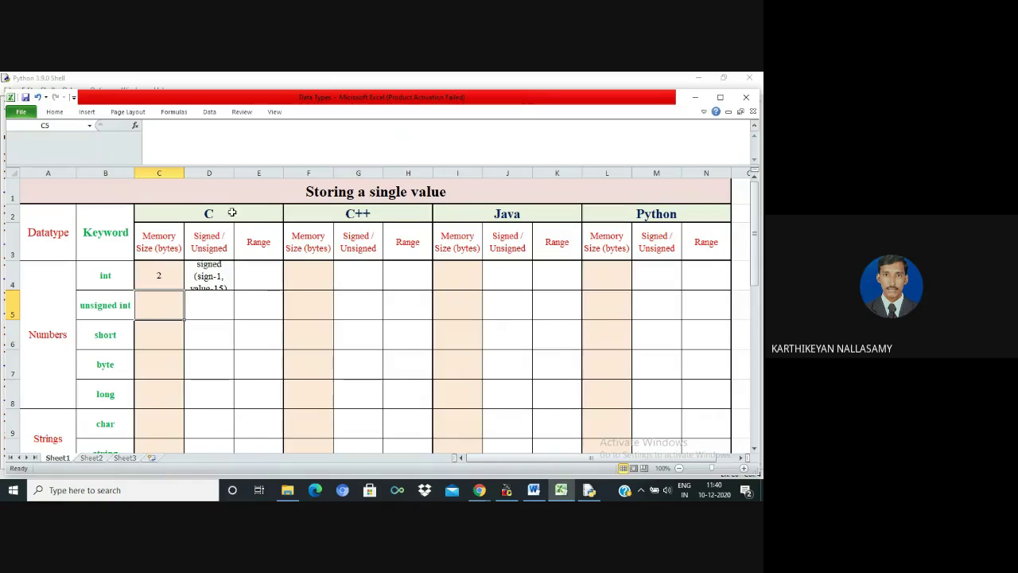
drag(234, 173, 247, 172)
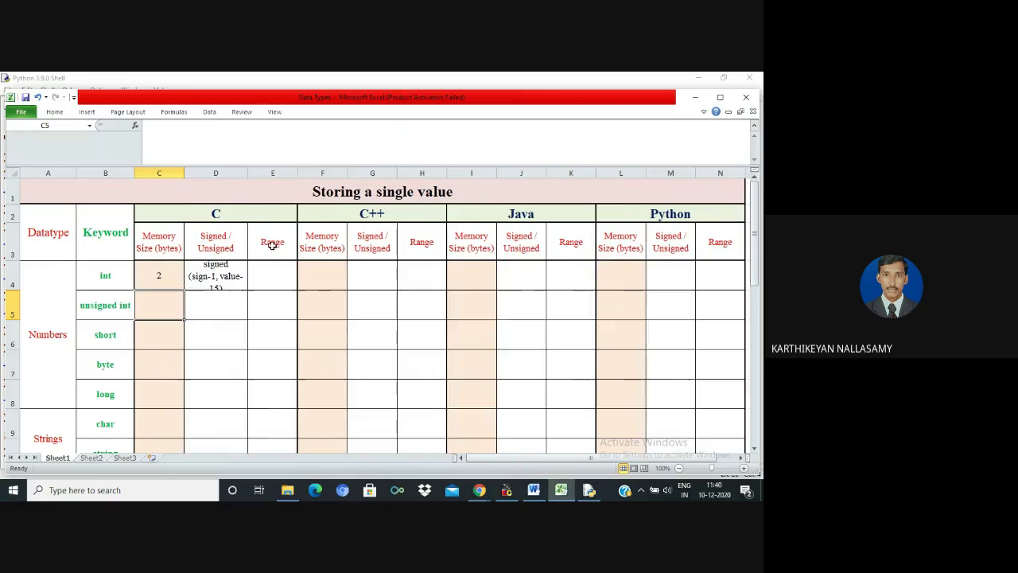
- Enter "-2^31 to (2^31)-1" as the range for int under C and accept the proposed formula correction
click(270, 276)
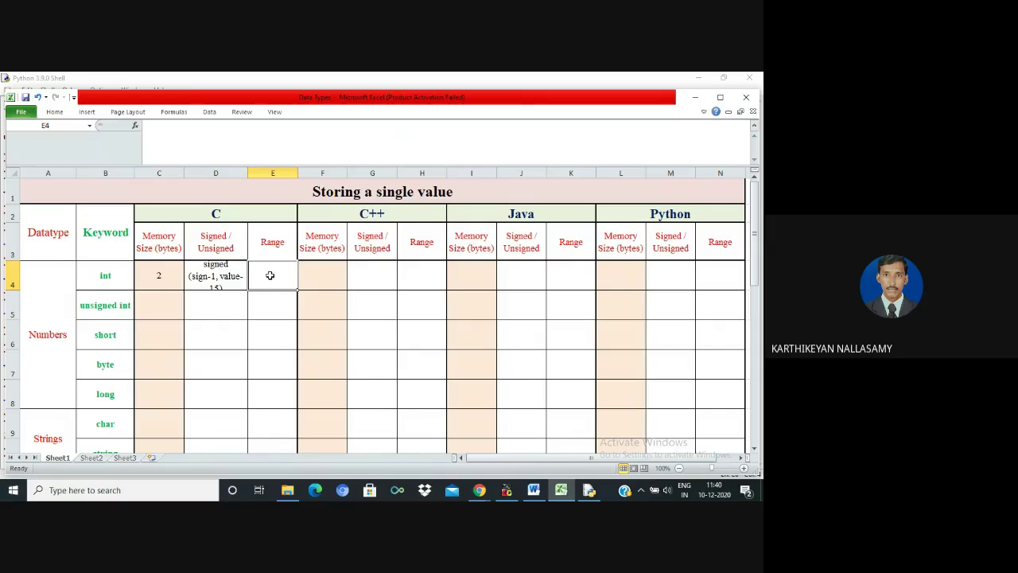
text(-2)
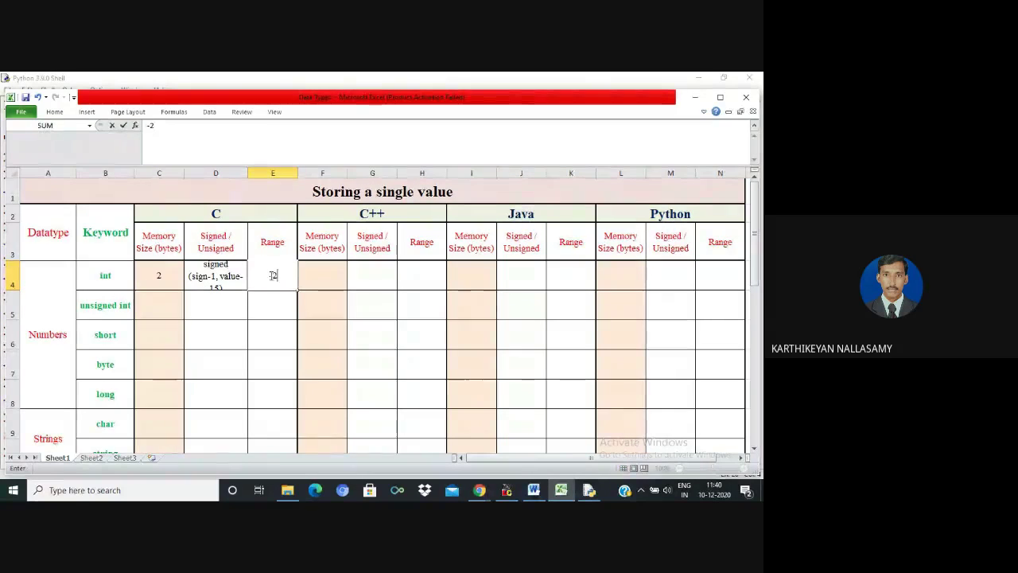
text(^3)
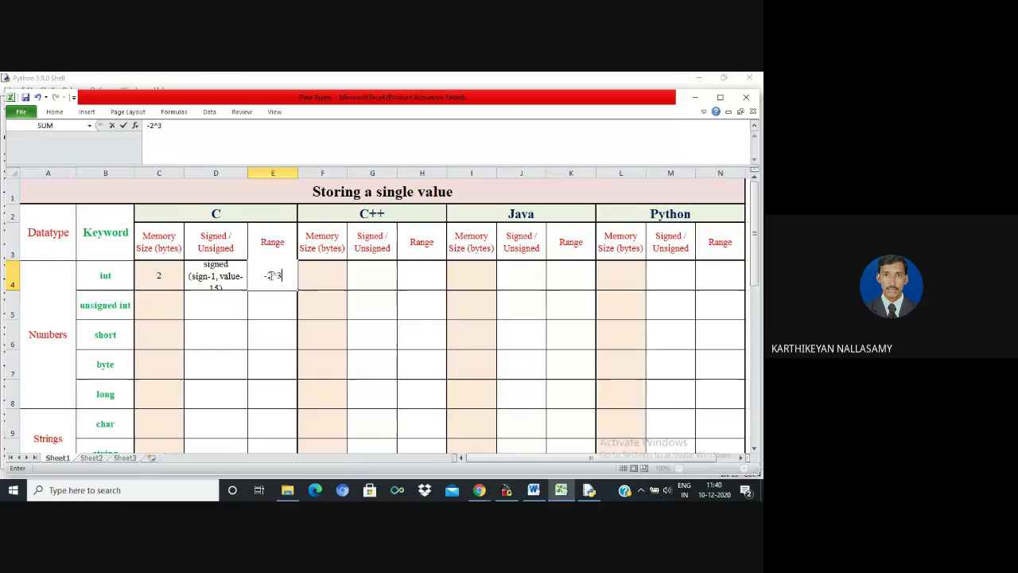
text(1 to)
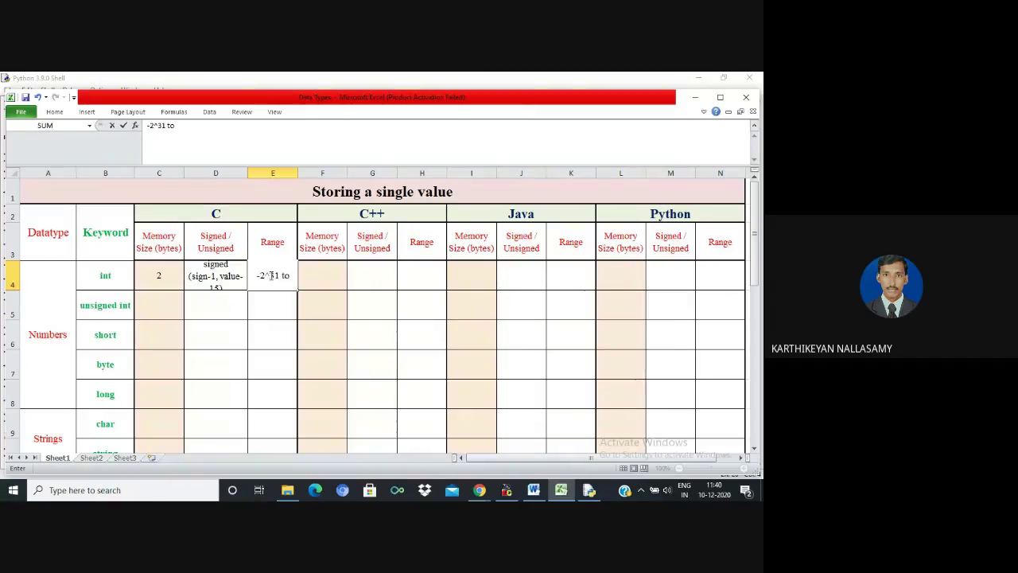
text( 2)
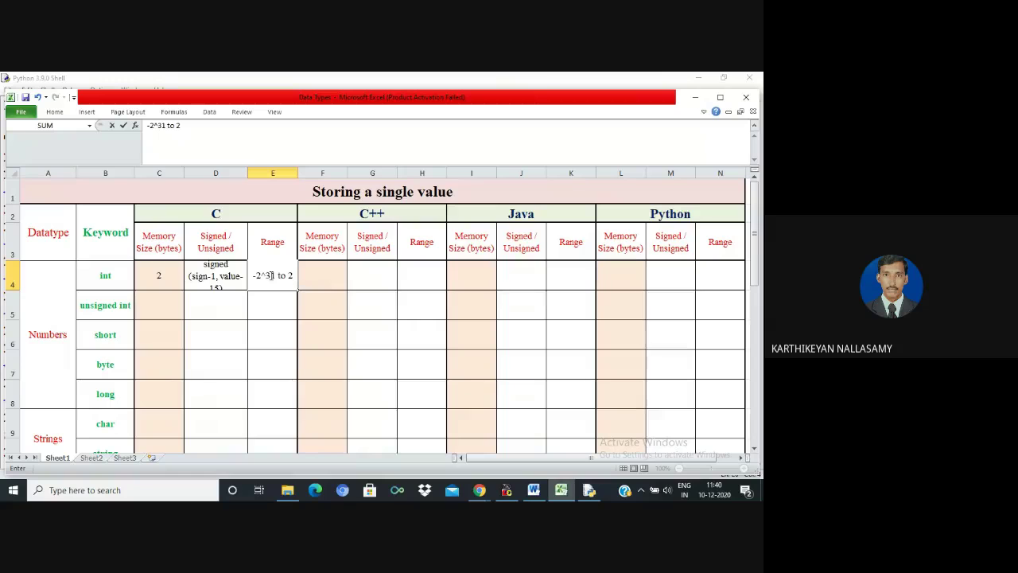
key(BackSpace)
text((2^31)
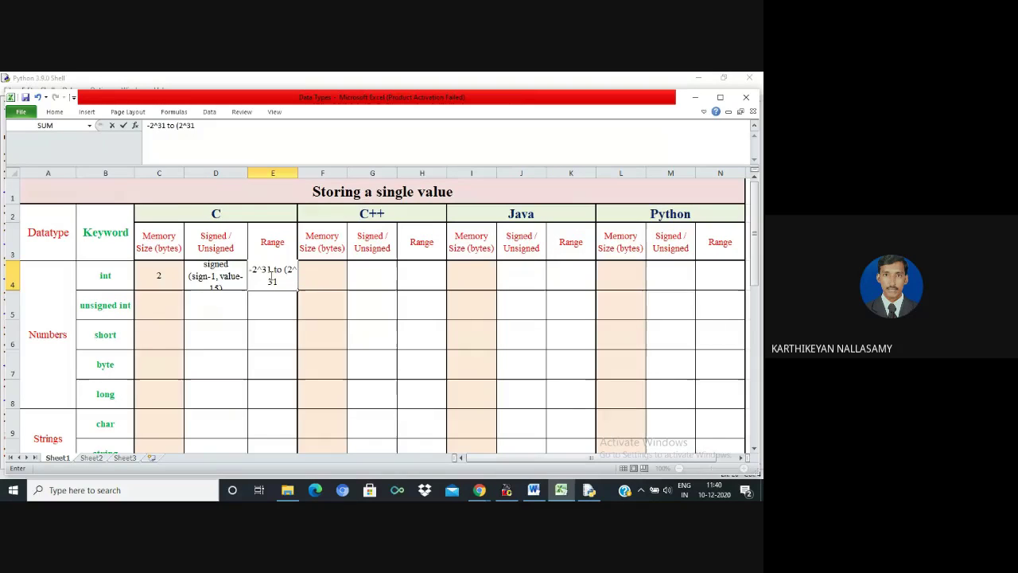
text()-1)
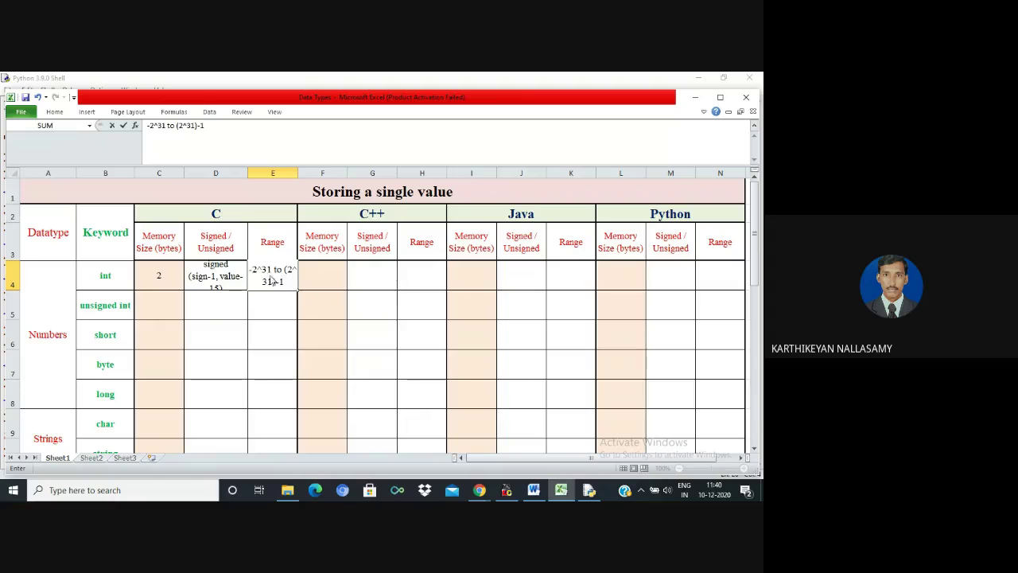
key(Return)
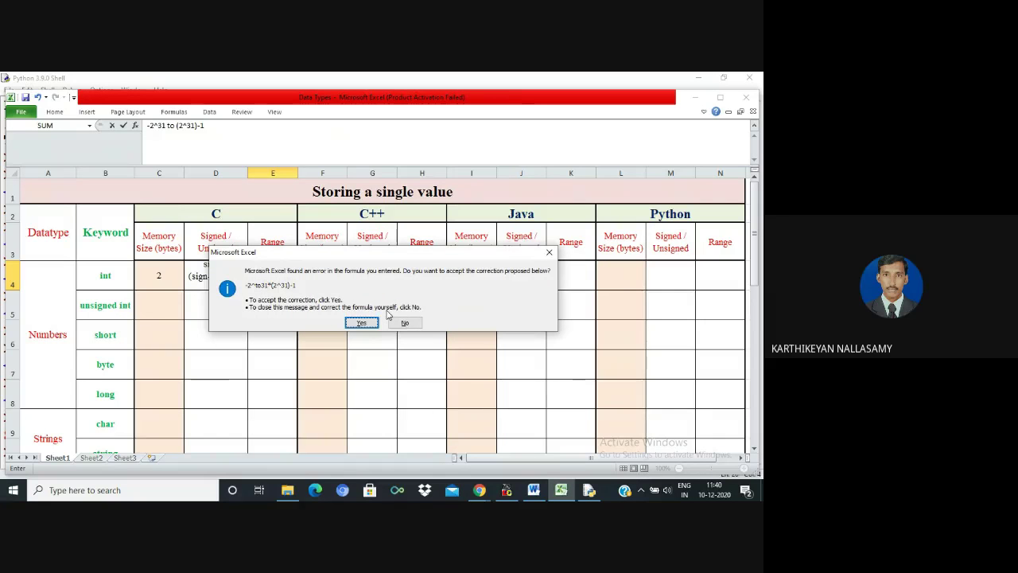
click(370, 322)
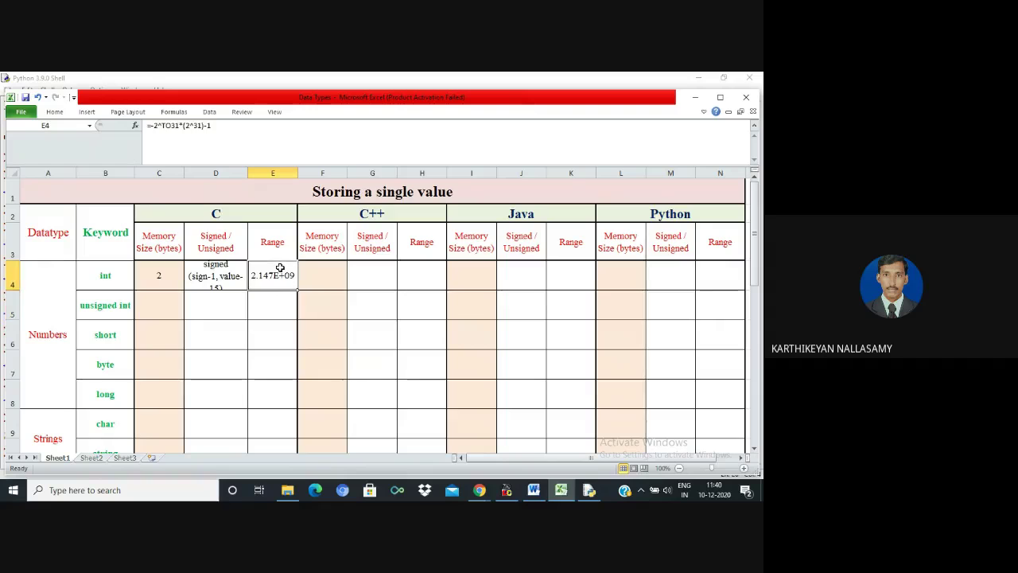
- Rewrite the range for int under C as "-2^31 to (2^31)-1", try to enter it and decline the proposed formula correction
click(182, 125)
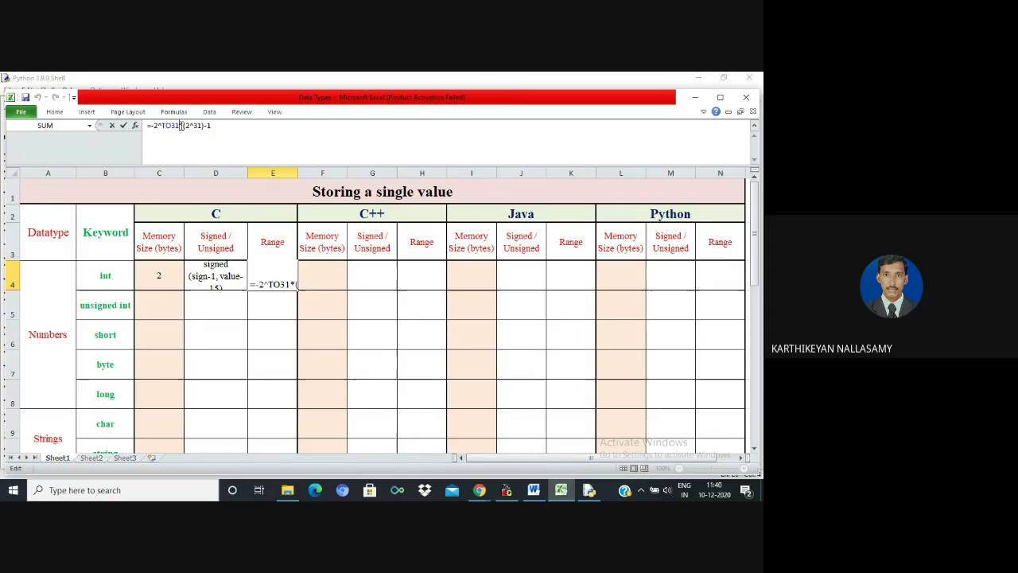
key(BackSpace)
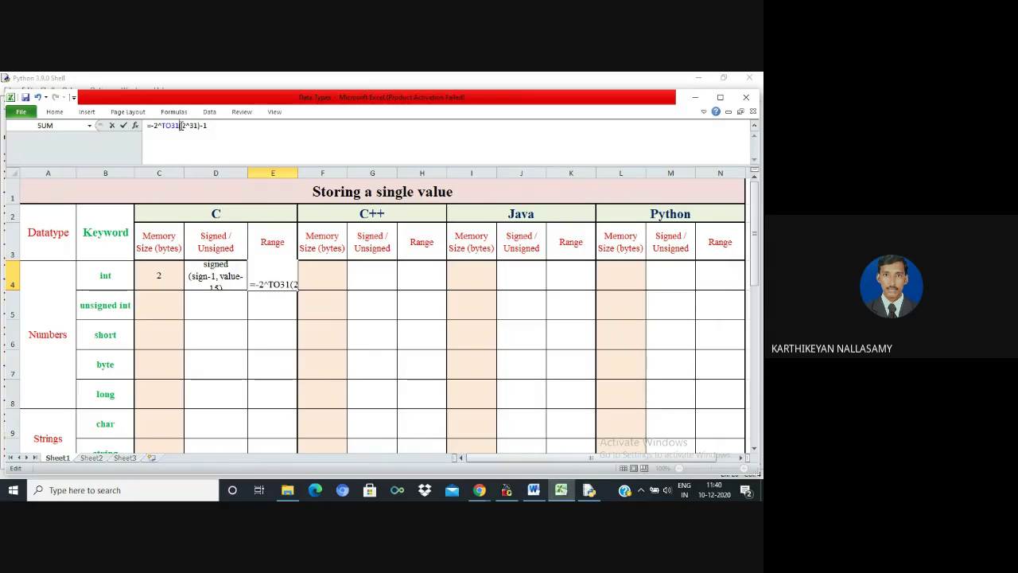
key(Home)
key(Delete)
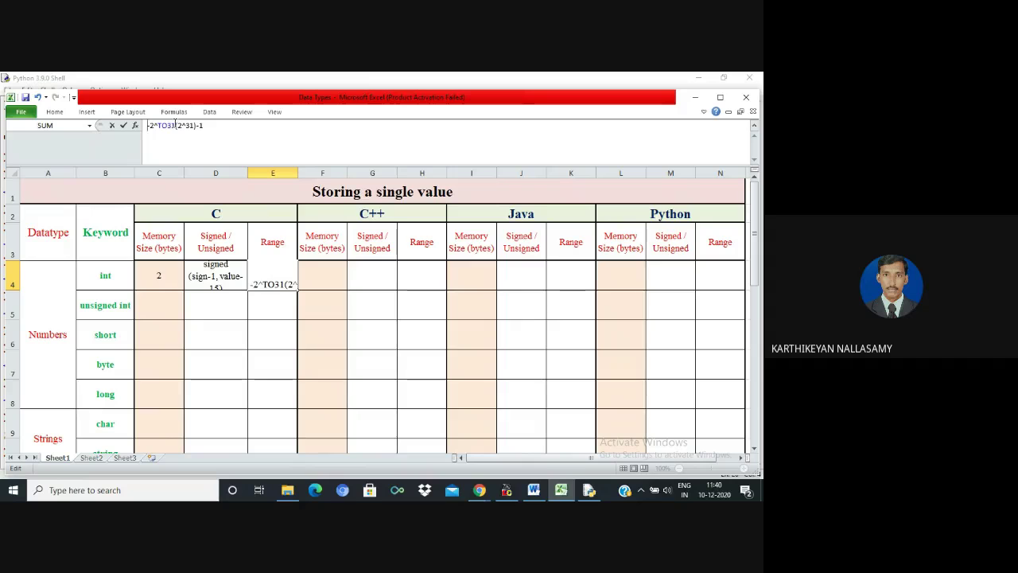
click(168, 125)
key(BackSpace)
key(BackSpace)
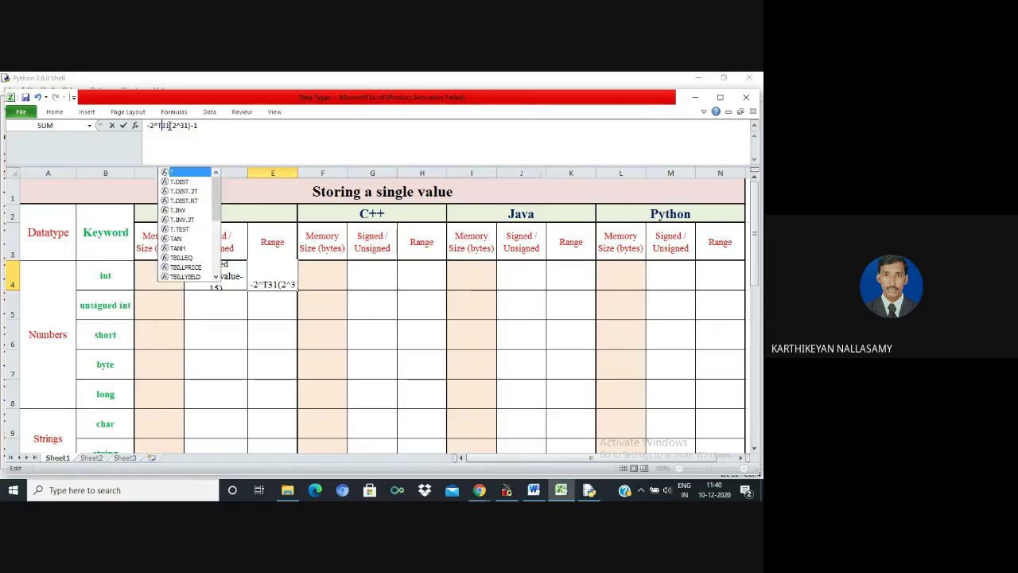
text(to)
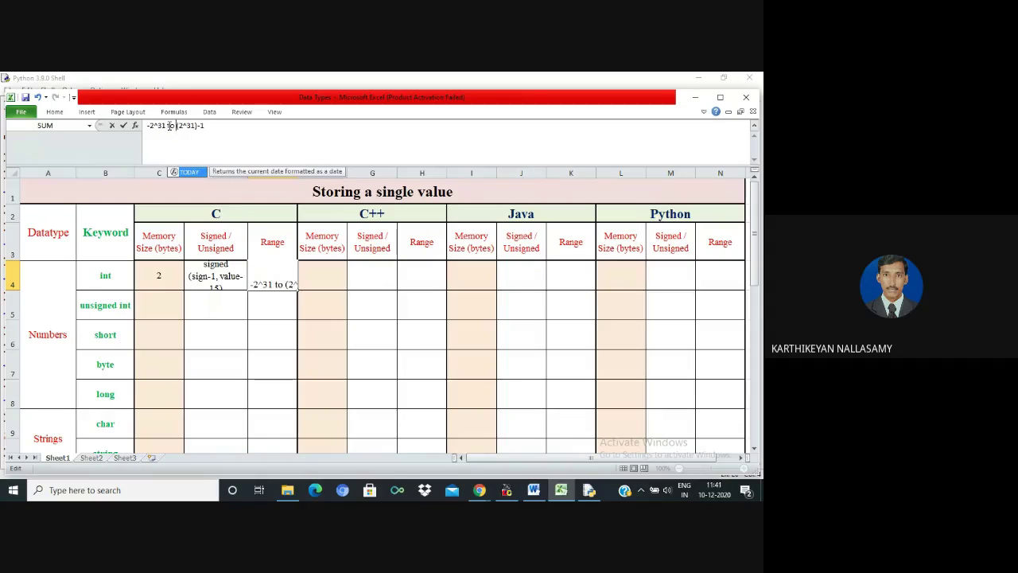
key(Return)
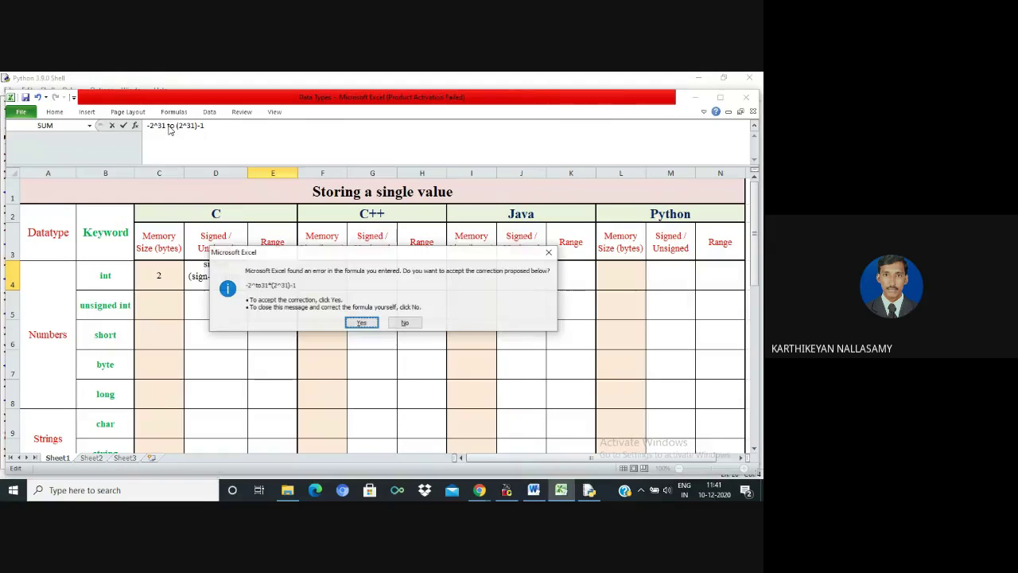
click(402, 322)
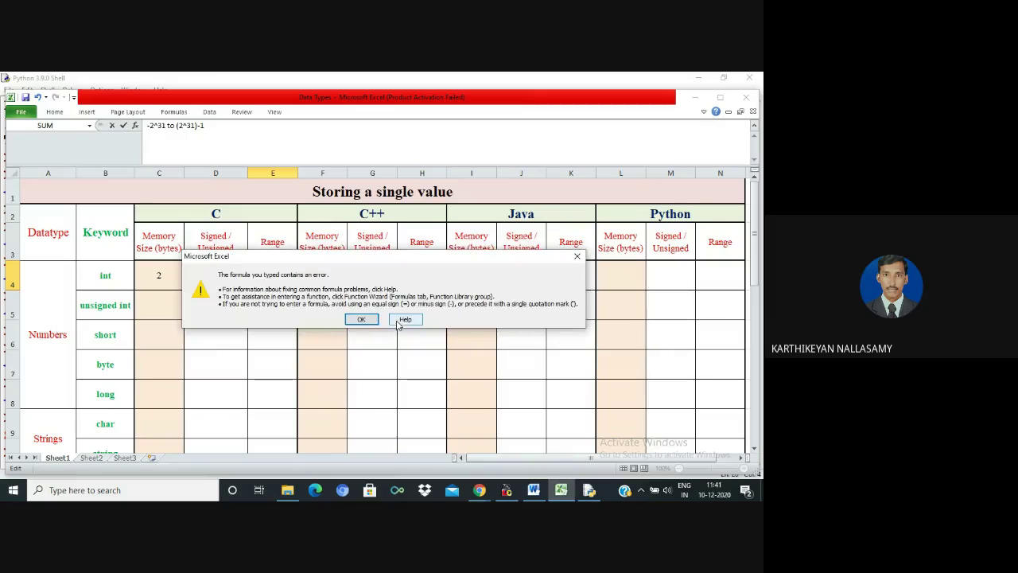
click(362, 319)
- Copy the range text, cancel the cell edit, and paste "-2^31 to (2^31)-1" into cell E4 formatted as Text
key(ctrl+c)
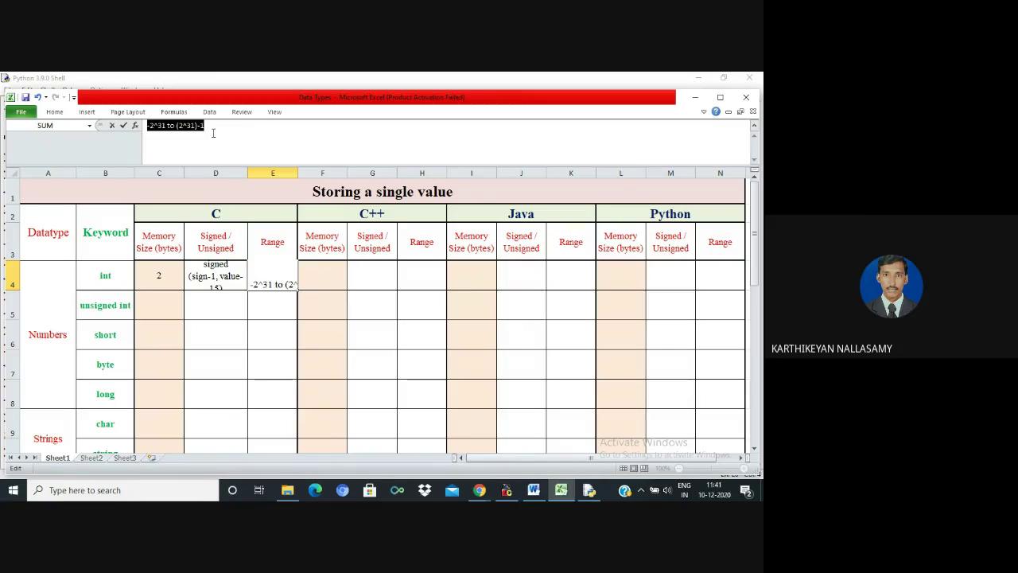
click(54, 111)
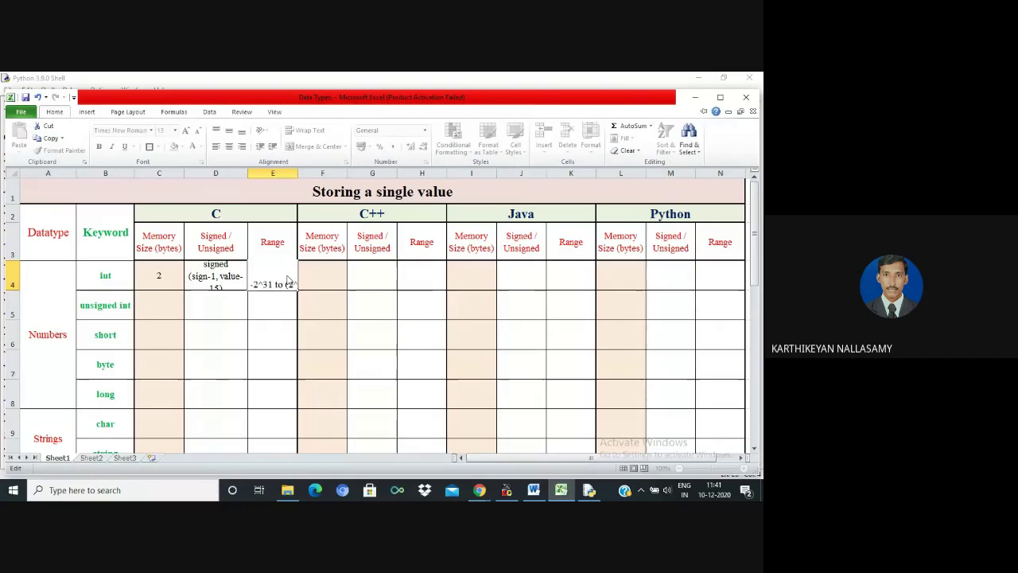
key(Escape)
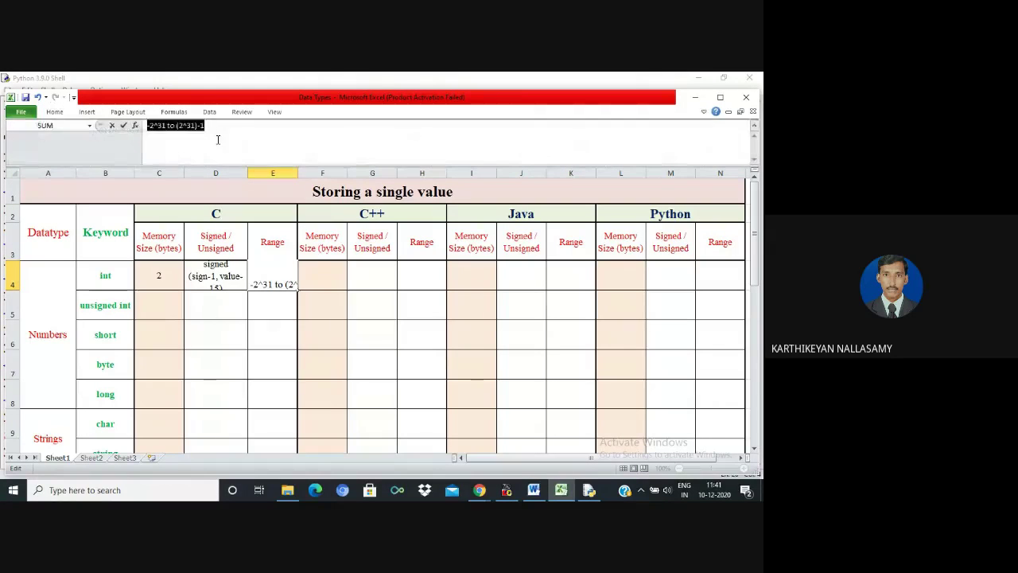
key(Escape)
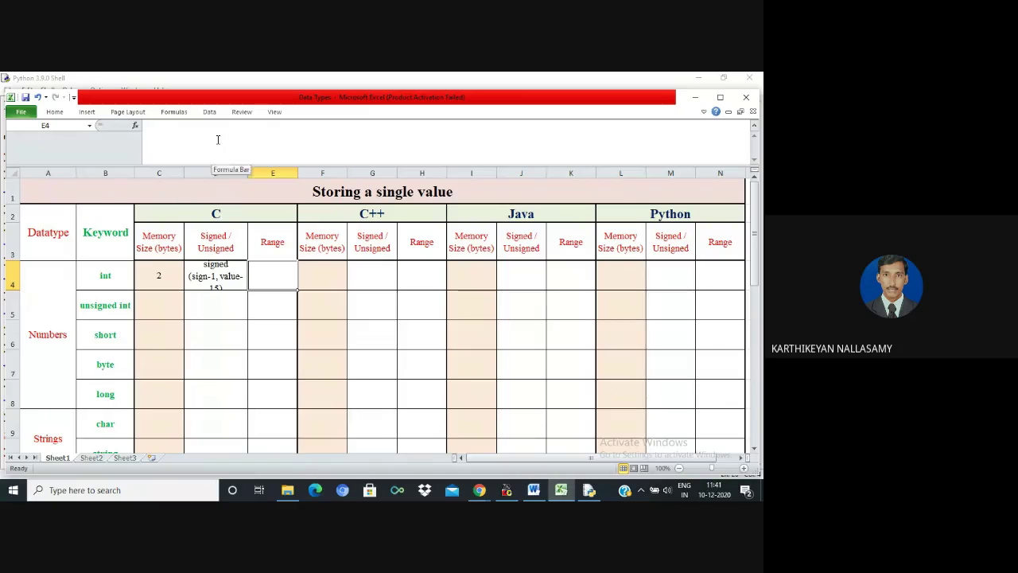
click(49, 113)
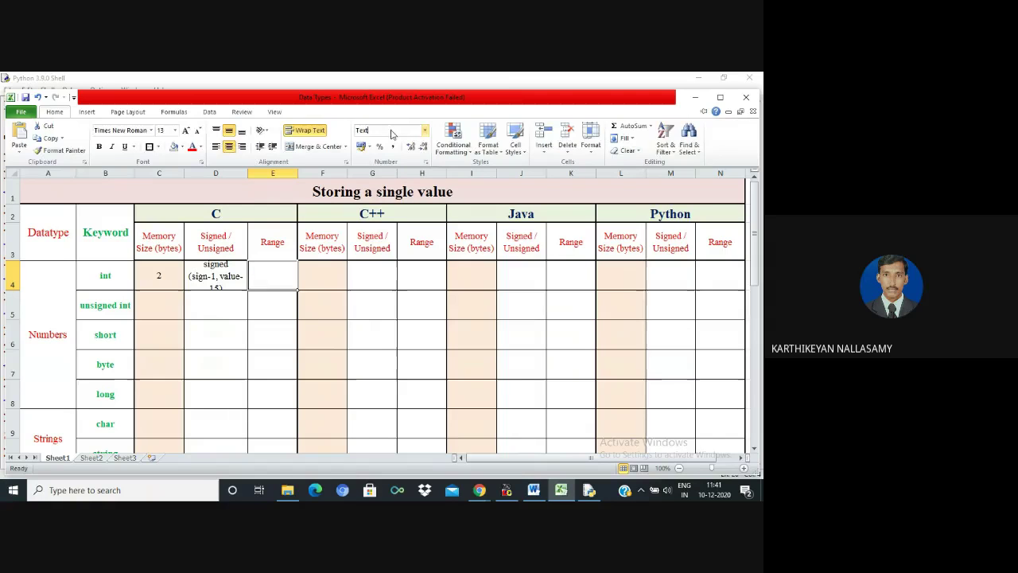
key(Escape)
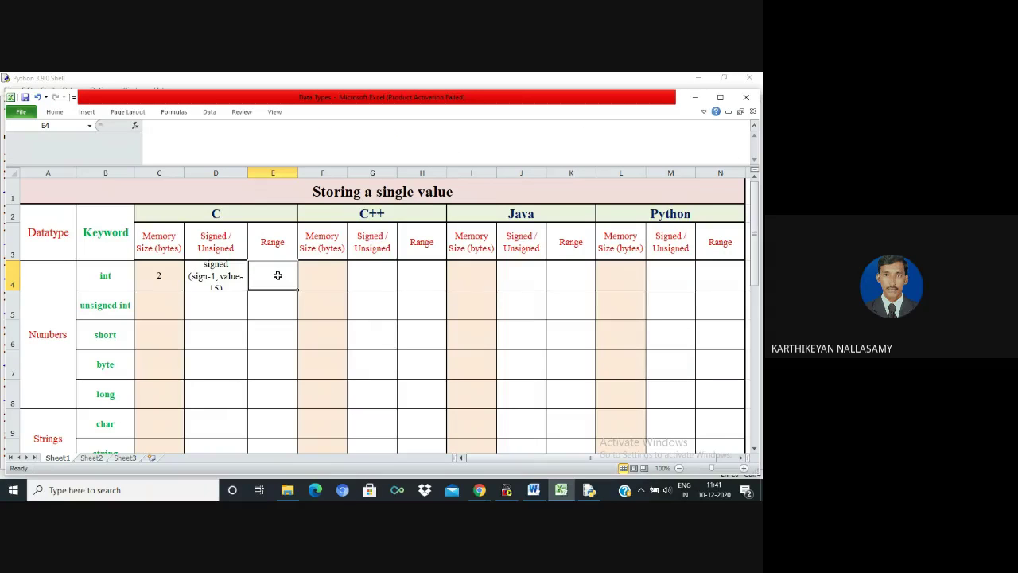
key(ctrl+v)
click(366, 323)
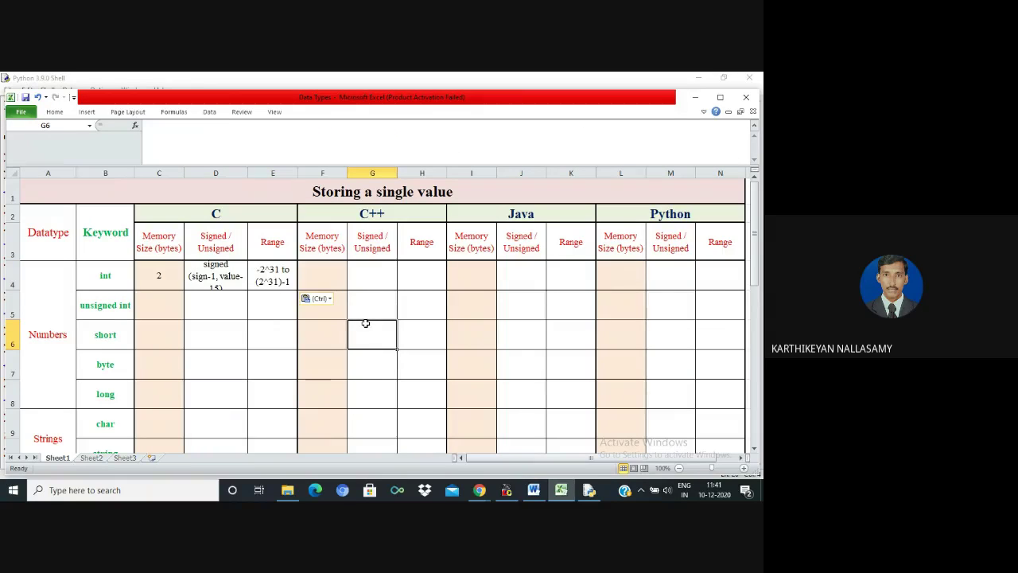
- Try to fill the int range from cell E4 down through the rows below in column E
click(278, 278)
drag(297, 289, 300, 420)
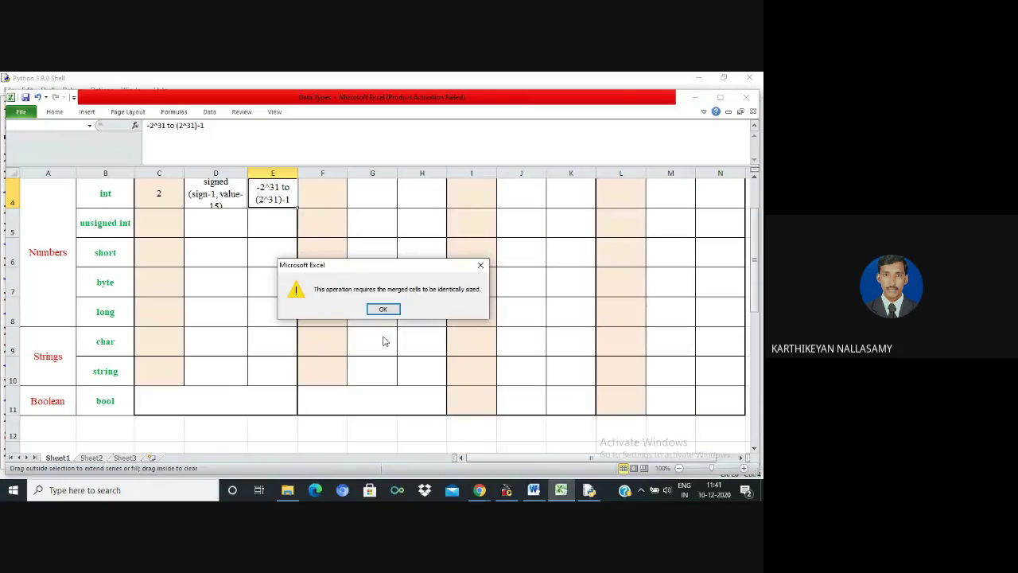
click(383, 309)
click(286, 257)
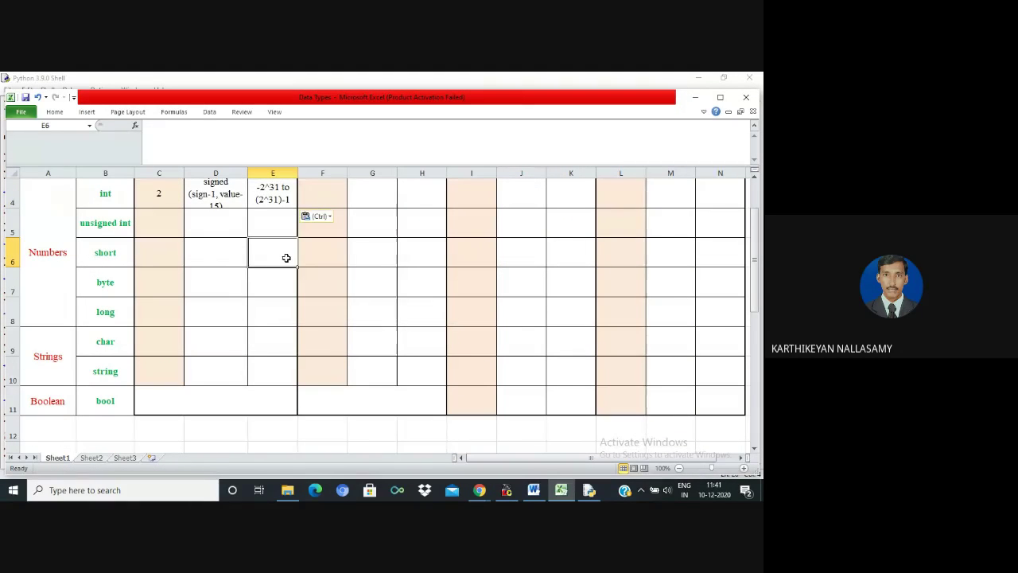
key(Up)
key(Up)
scroll(286, 257, up, 1)
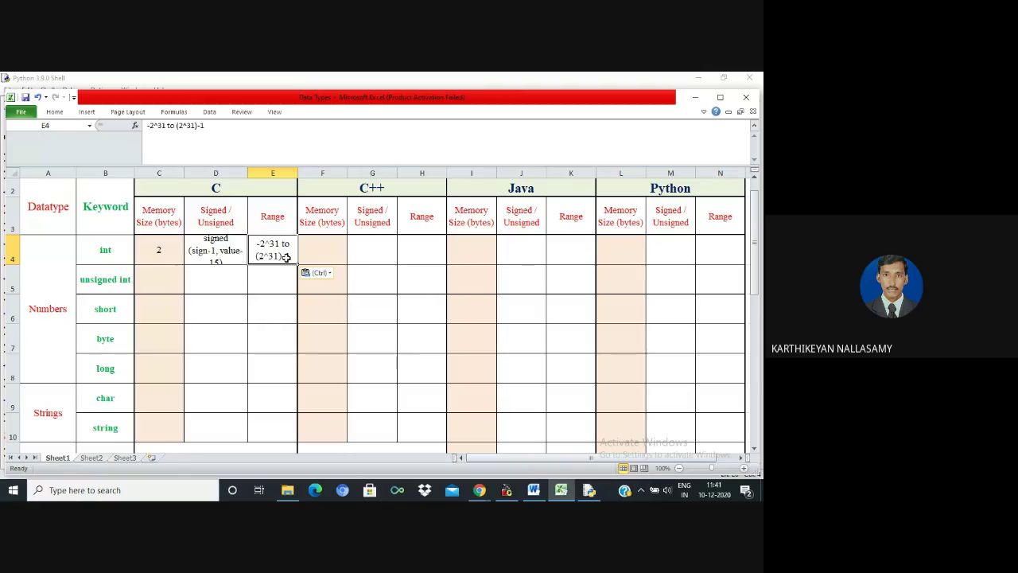
- Copy the int memory size, signedness and range entries from C into the matching C++ cells
drag(183, 241, 284, 249)
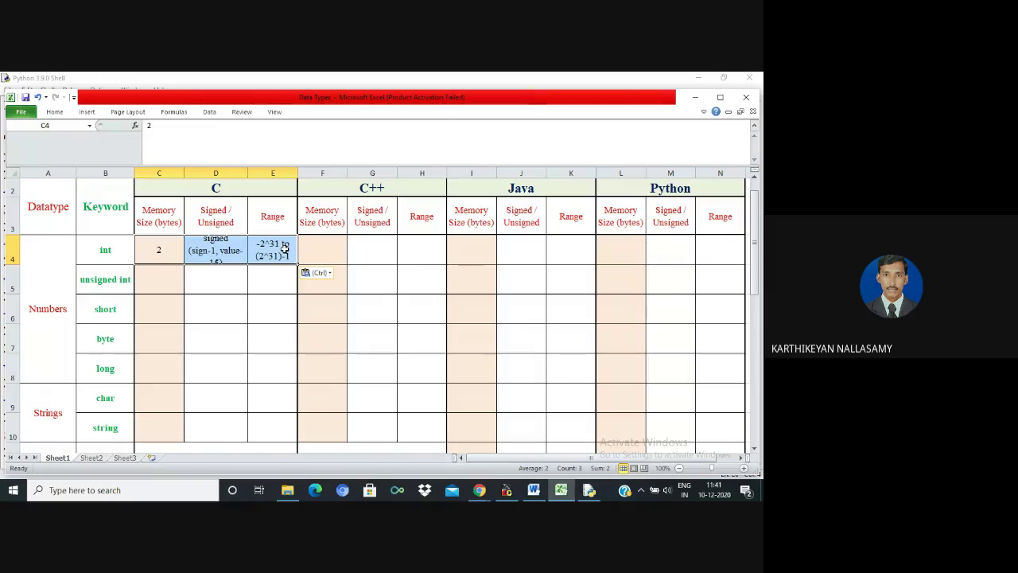
key(ctrl+c)
click(314, 254)
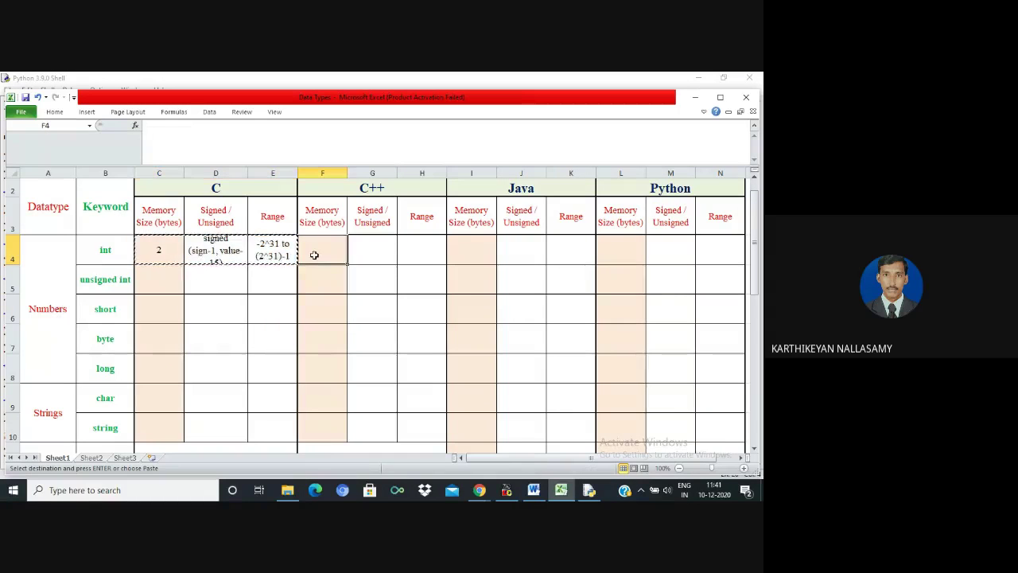
key(ctrl+v)
- Enter 4 as the memory size for int under Java and copy the C++ int range into the Java Range cell
click(482, 256)
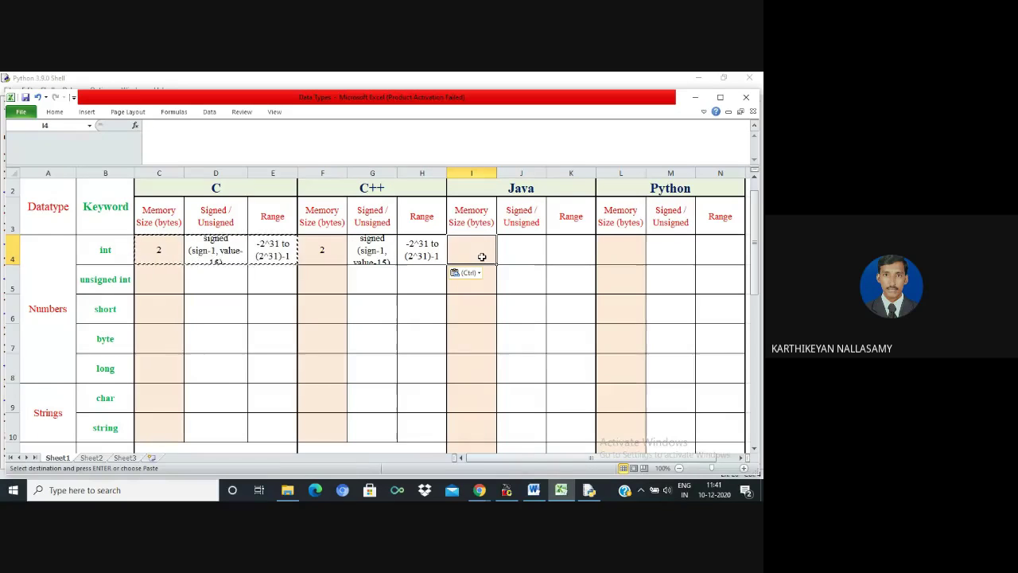
text(4)
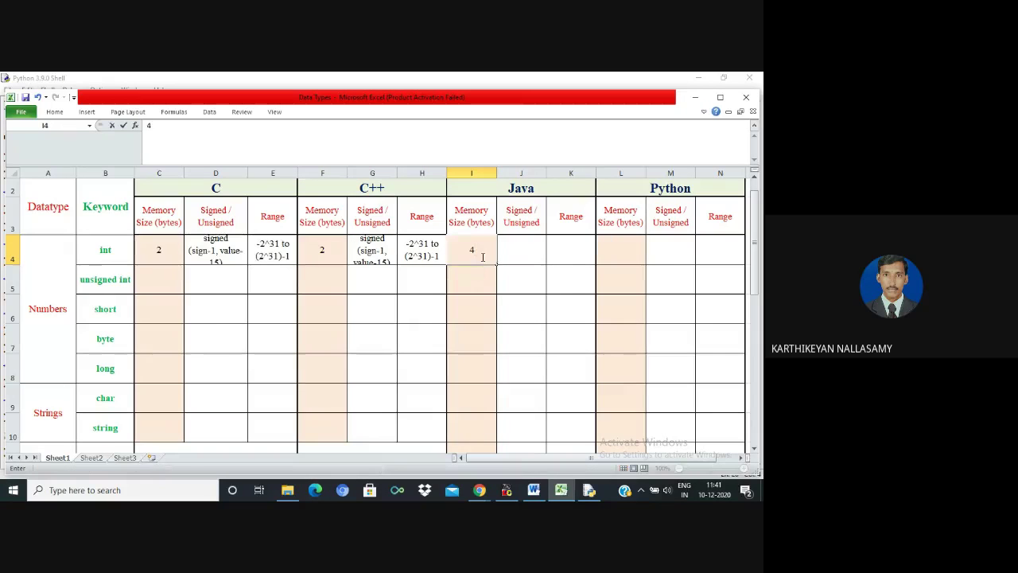
key(Tab)
click(444, 251)
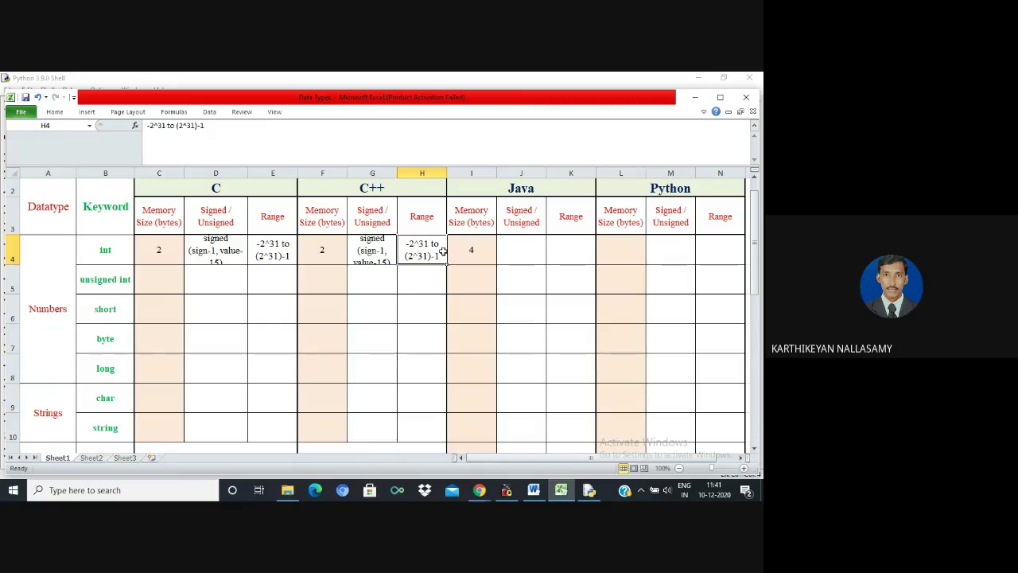
key(ctrl+c)
click(562, 250)
key(ctrl+v)
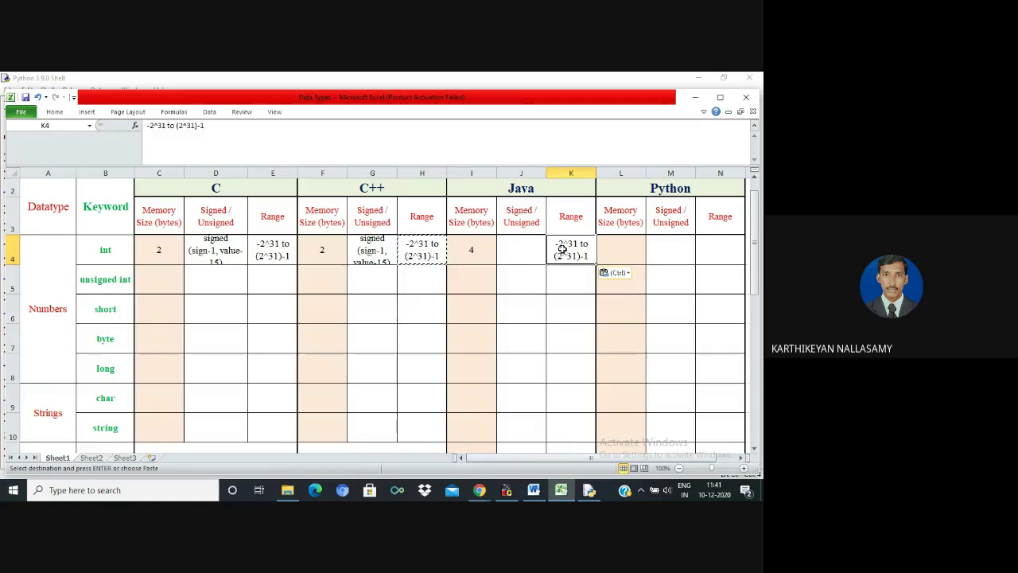
- Enter "Signed (Sign-1, value-31)" as the Signed / Unsigned entry for int under Java and increase the height of row 4
click(527, 246)
text(Sig)
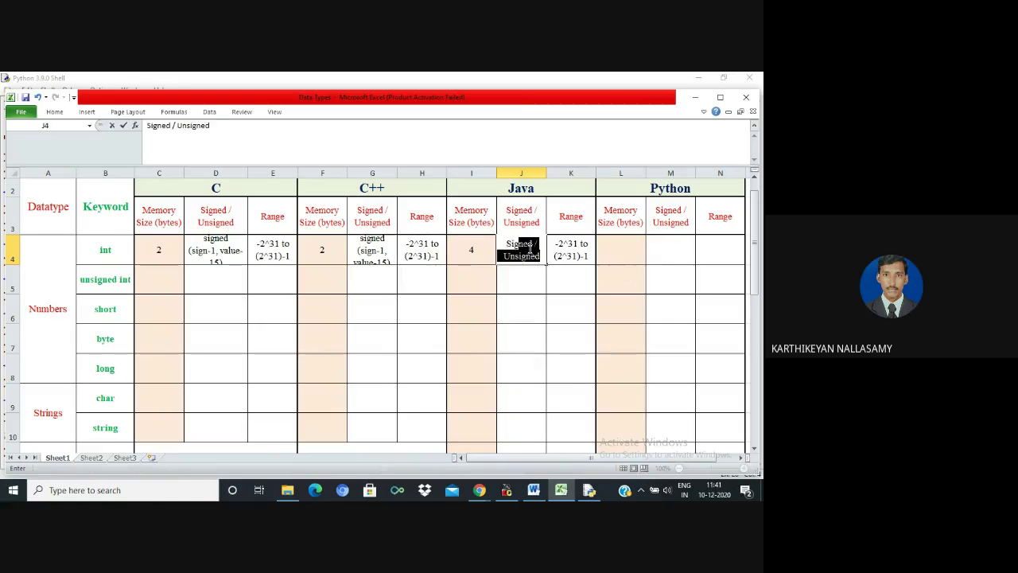
text(ned)
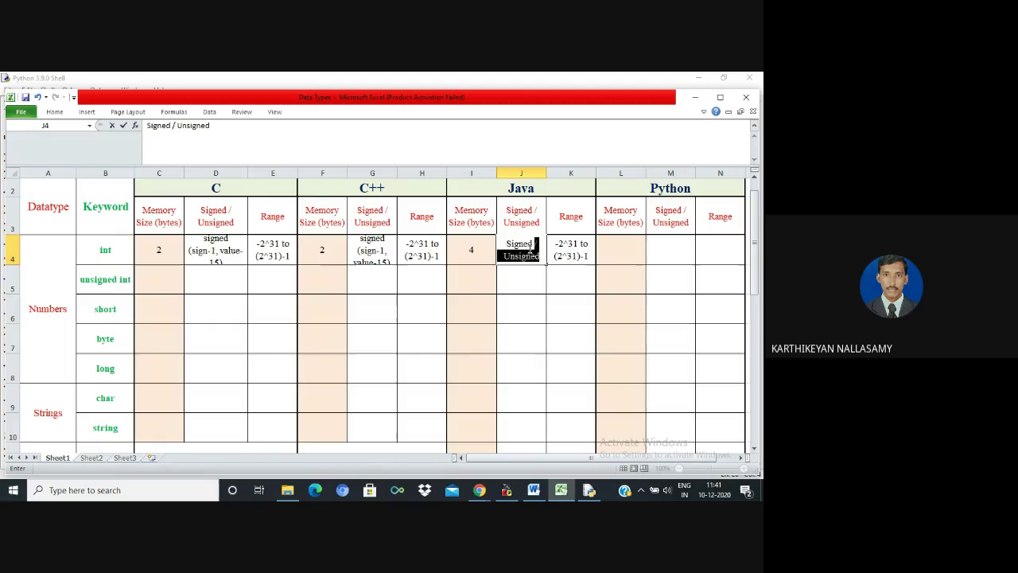
text( (Sign)
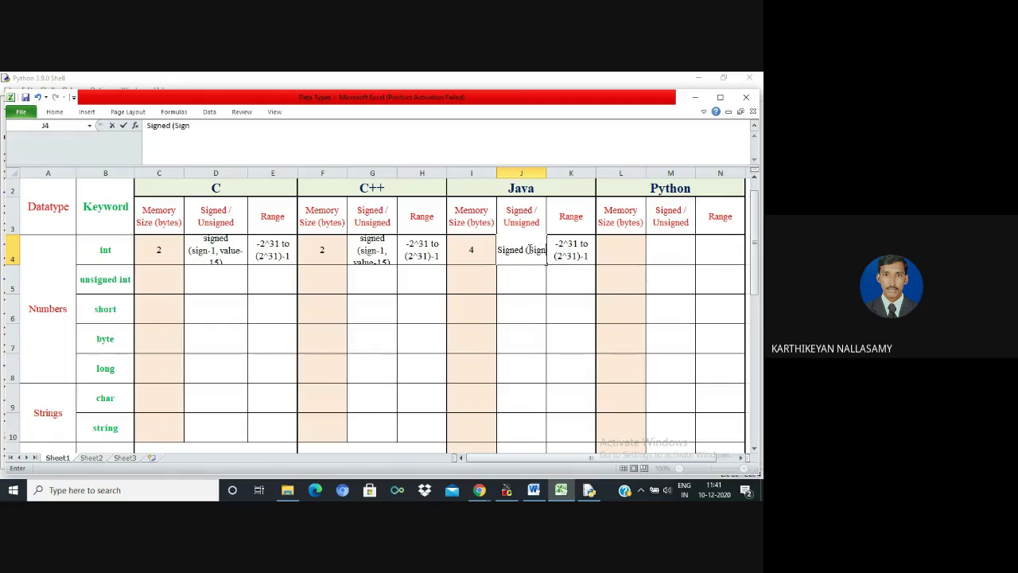
text(-1,)
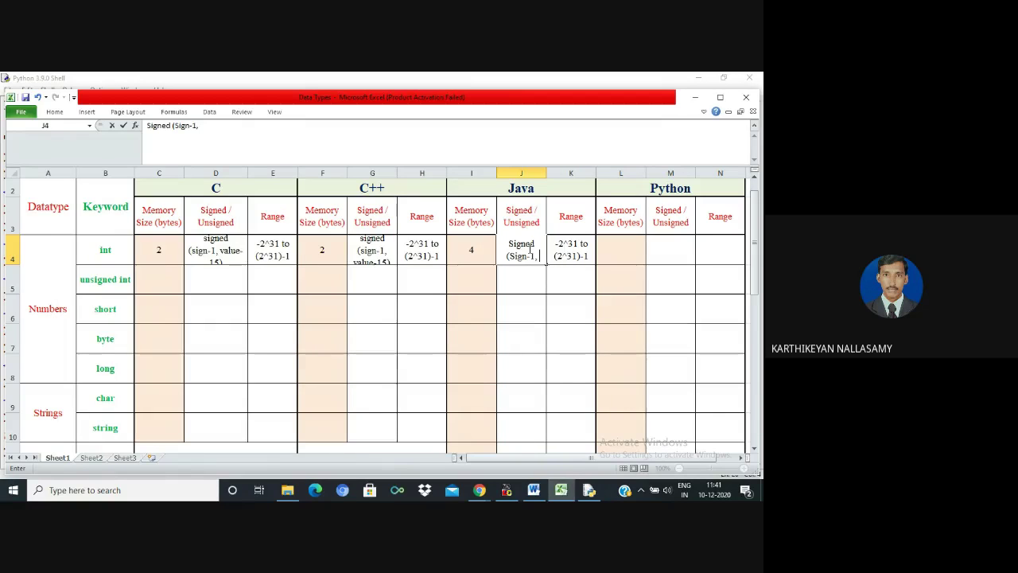
text( value)
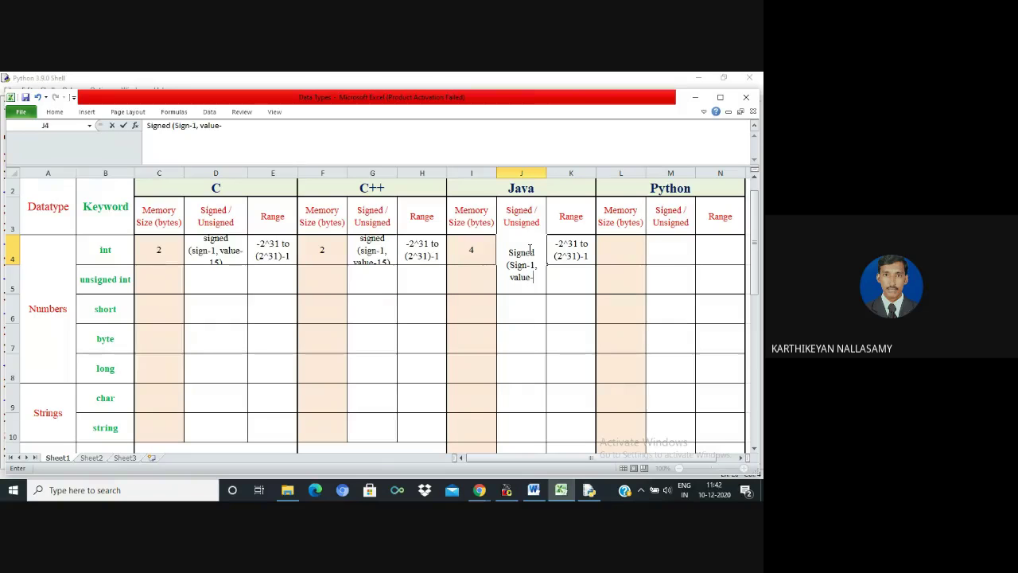
text(-31))
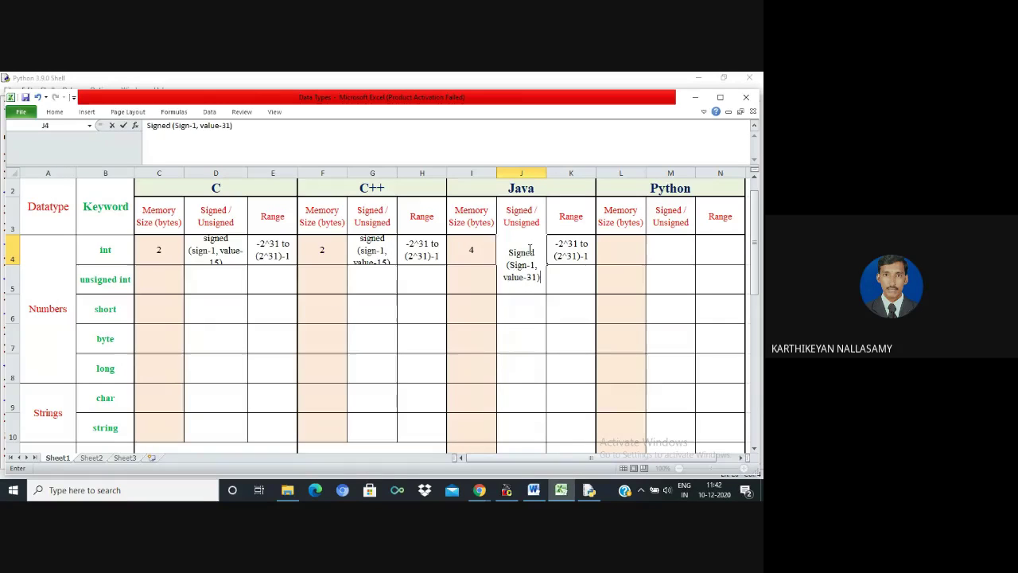
key(Return)
click(529, 249)
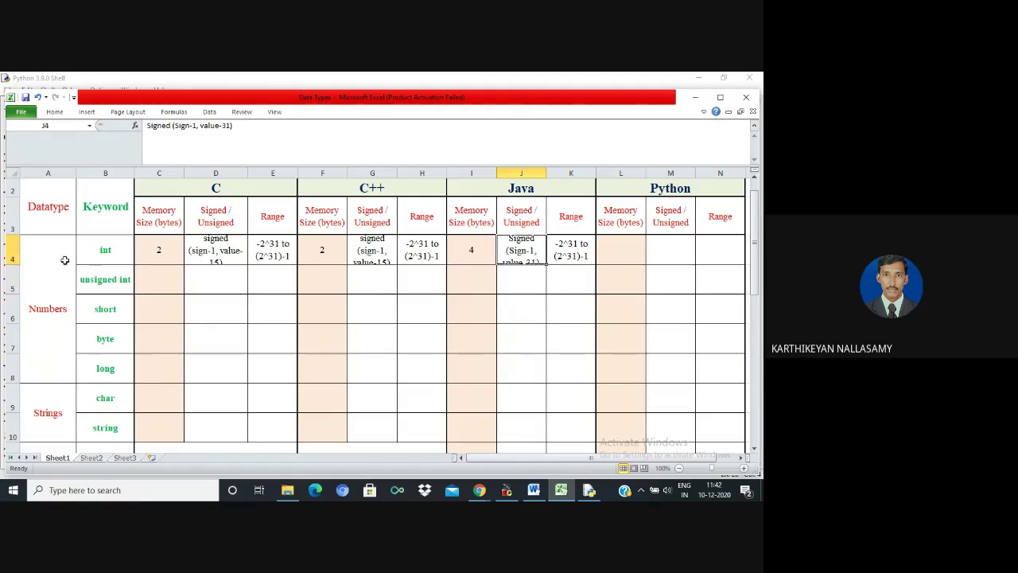
drag(16, 264, 16, 272)
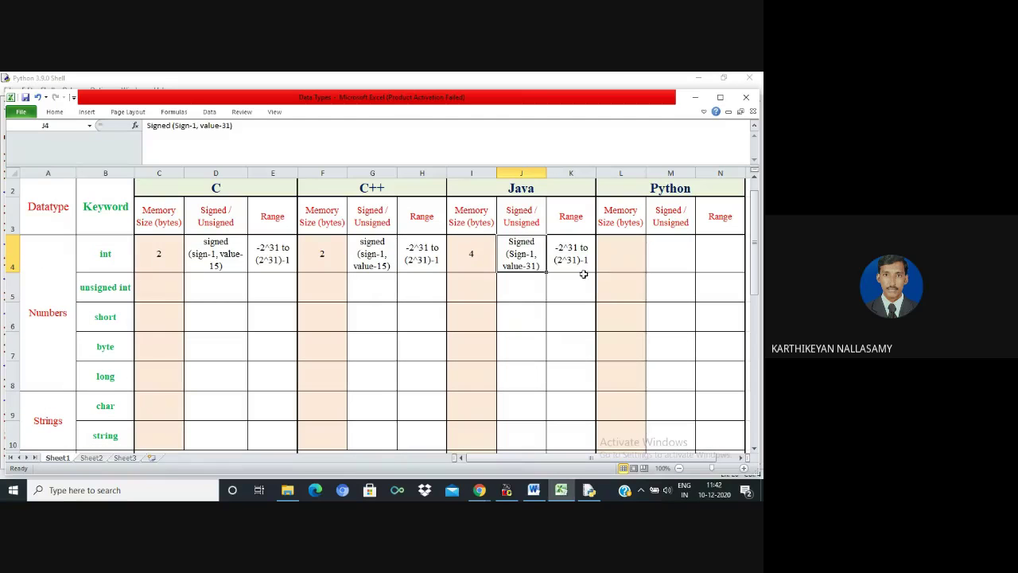
- Change the int Range entry under C to "-2^15 to (2^15)-1"
click(625, 255)
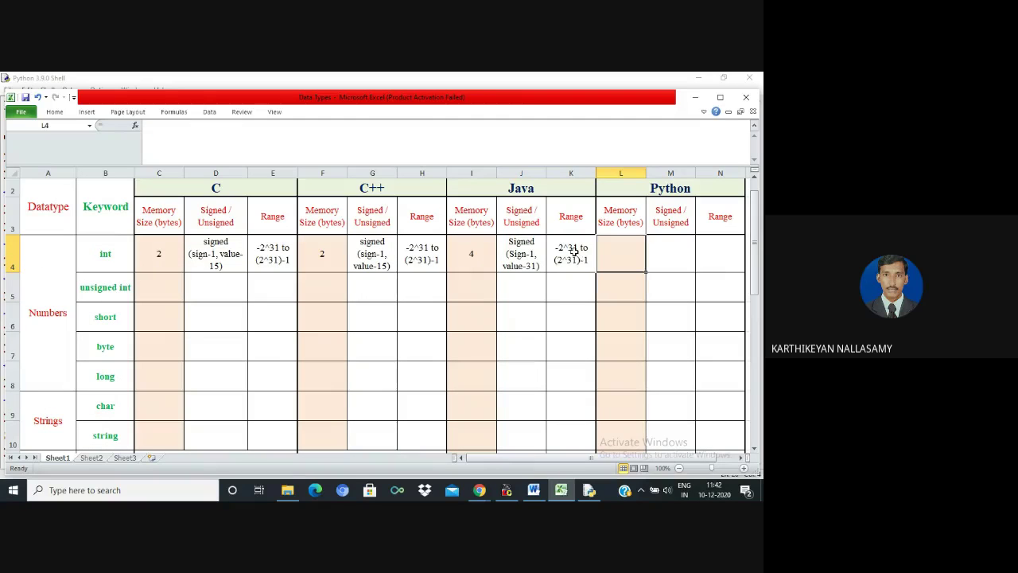
click(271, 253)
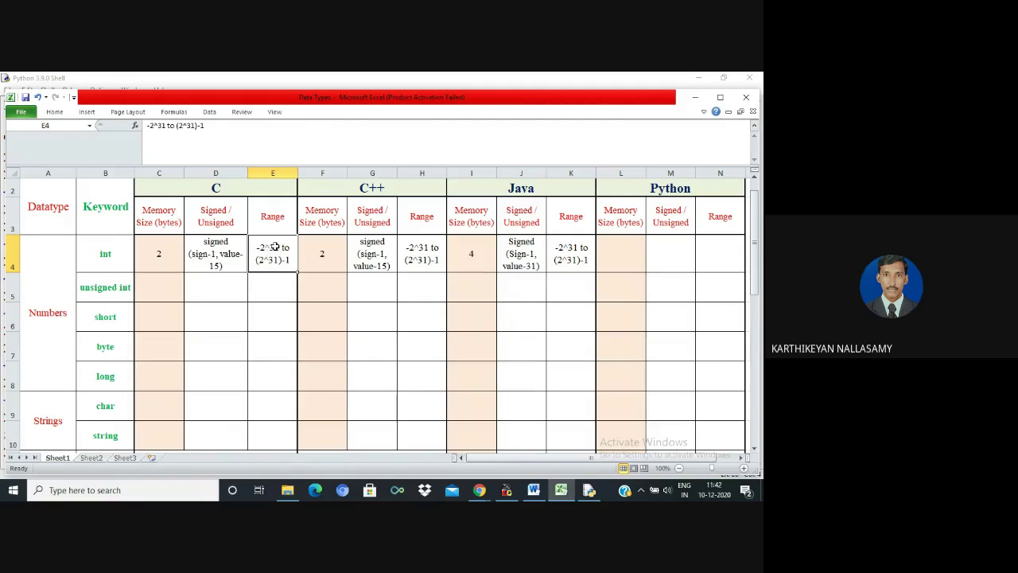
double_click(277, 251)
key(BackSpace)
key(BackSpace)
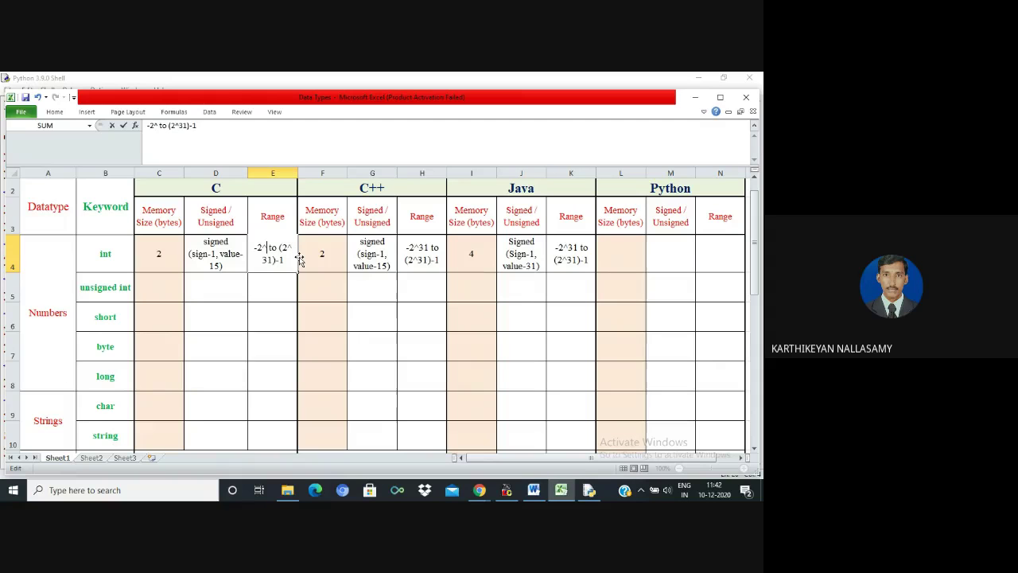
text(15)
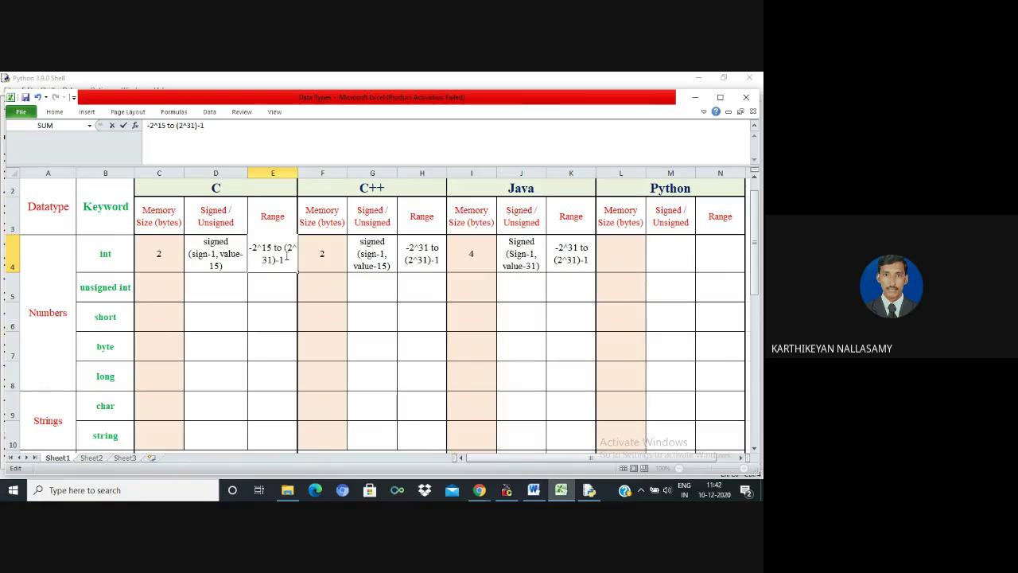
click(268, 259)
key(BackSpace)
key(BackSpace)
text(15)
click(358, 290)
- Copy the int range from the C Range cell into the C++ Range cell
click(283, 262)
key(ctrl+c)
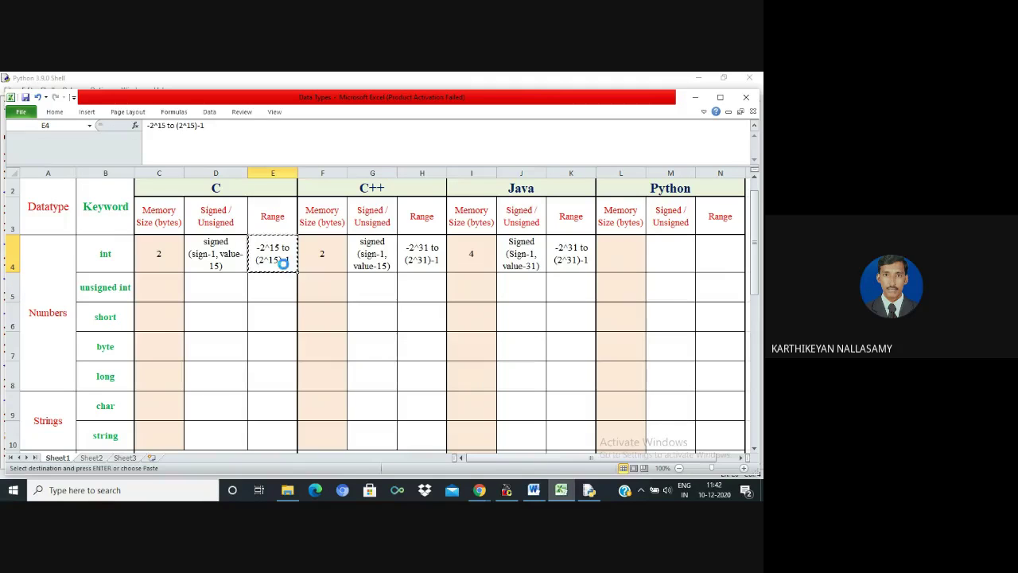
click(424, 261)
key(ctrl+v)
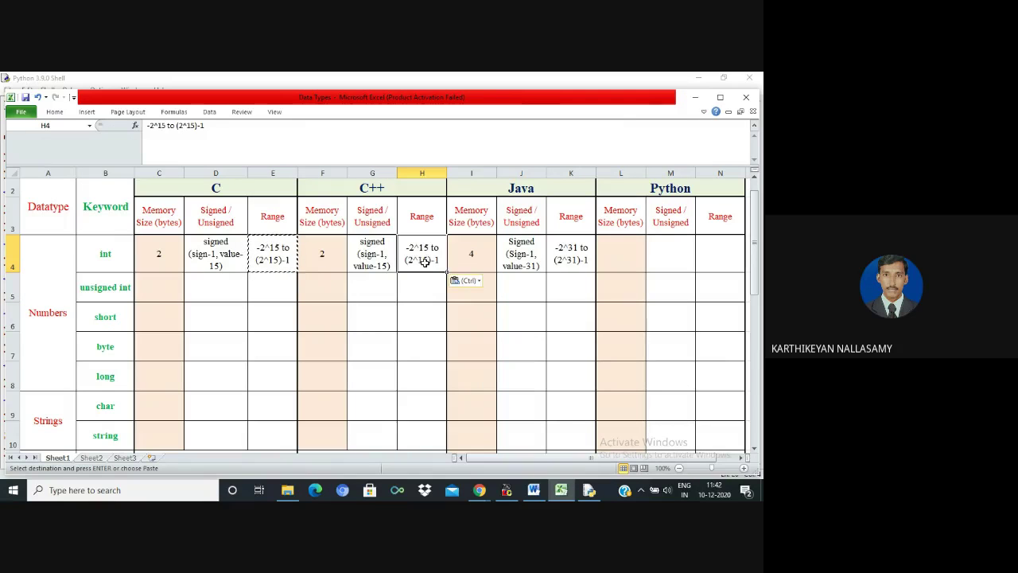
click(582, 250)
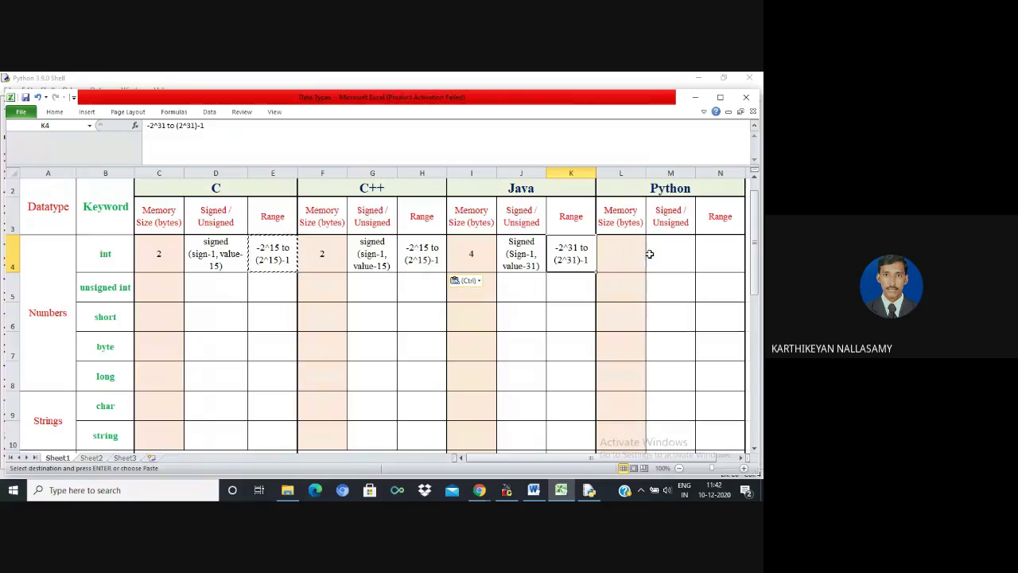
- Enter "Minimum = 28 bytes" and "Maximum = 402 bytes" on two lines as Python's int memory size and widen column L to fit
click(620, 256)
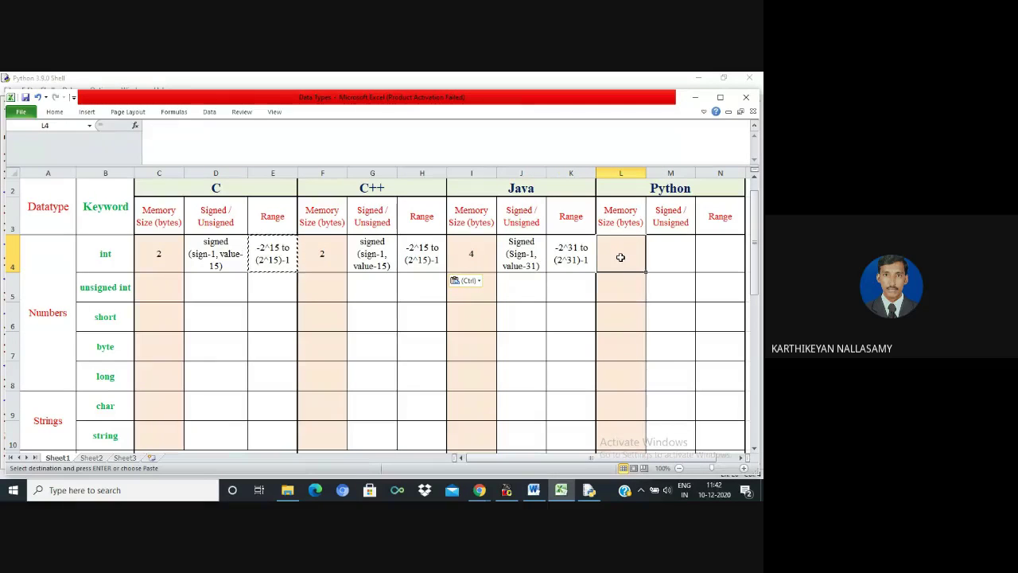
text(Minimum)
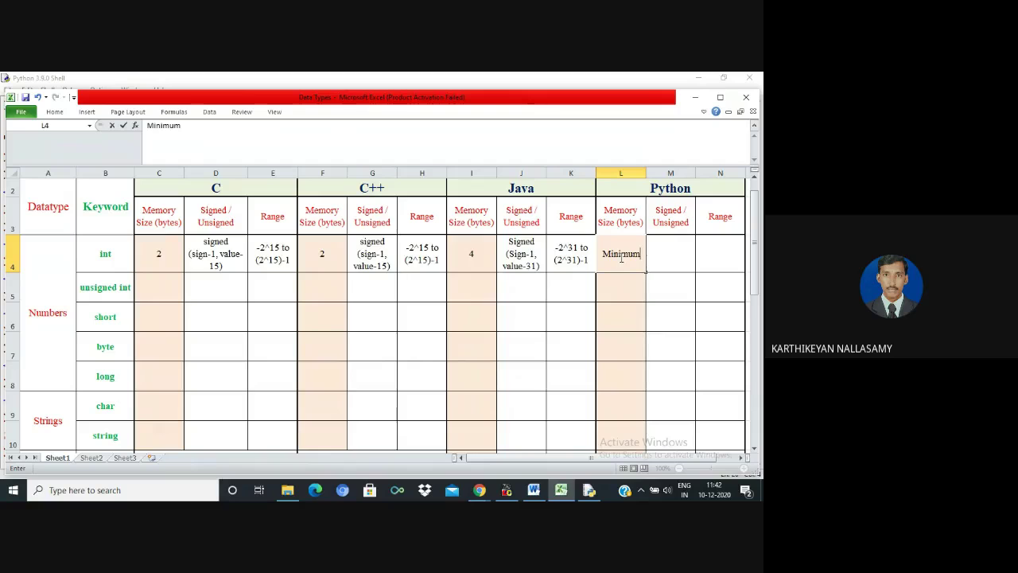
text( = 28 bytes)
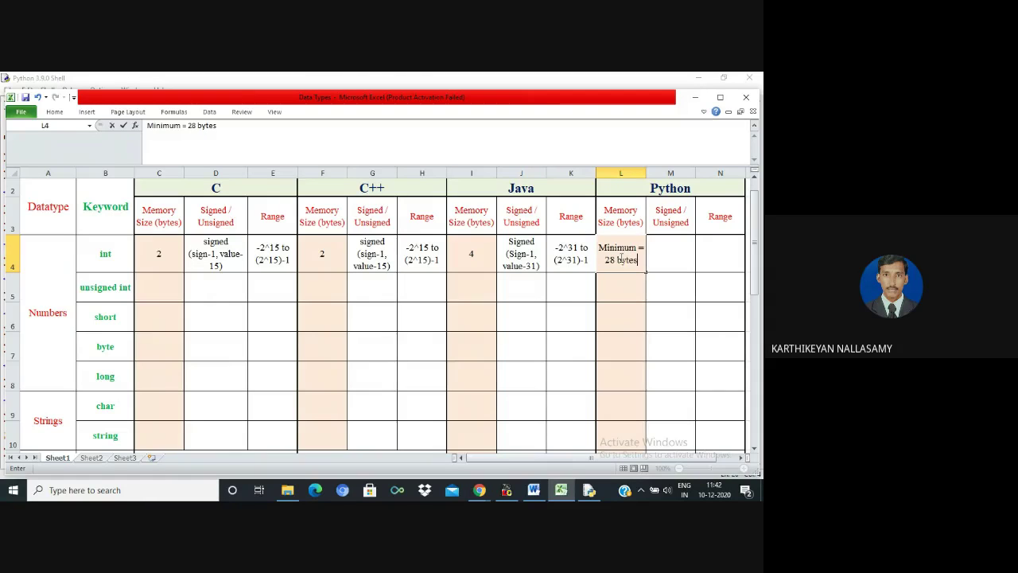
key(Return)
double_click(643, 259)
key(alt+Return)
text(M)
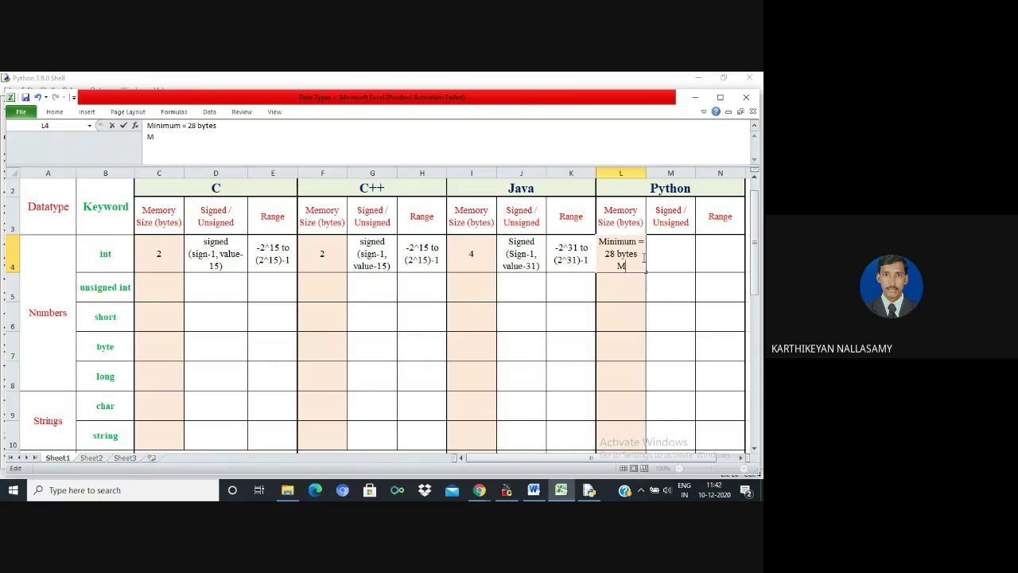
text(aximum = 403)
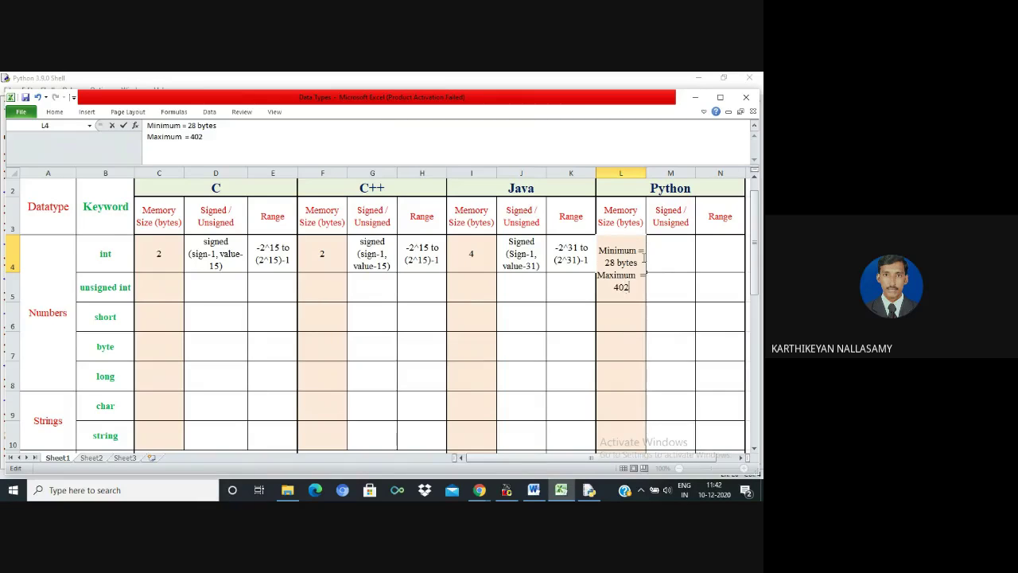
text( bytes)
key(Return)
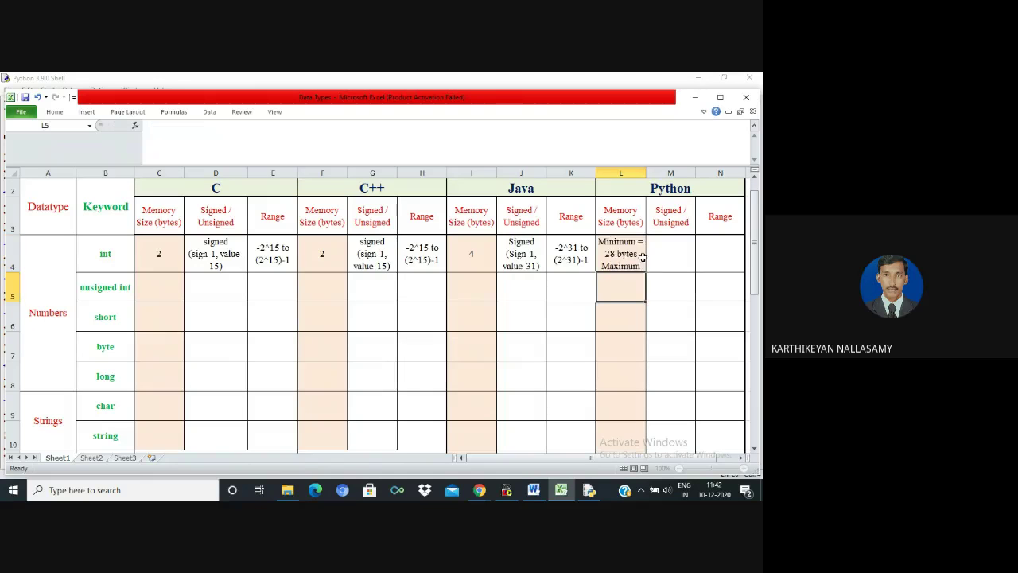
drag(645, 173, 711, 174)
- Start the Python Signed / Unsigned entry for int with "Signed" and, on a second line, "(Minimum : Sign -1, Value ="
click(671, 248)
key(Right)
key(Right)
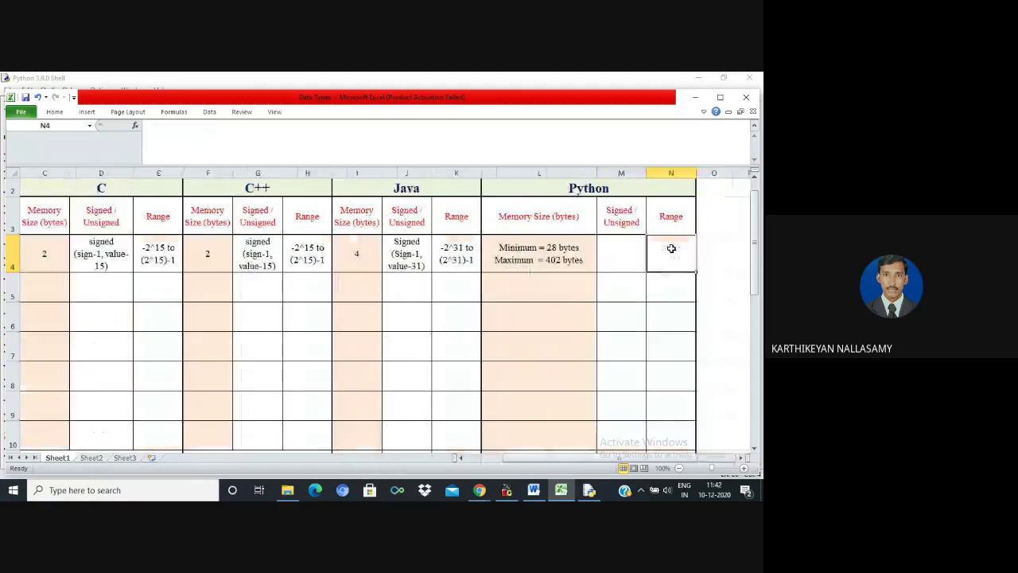
click(635, 251)
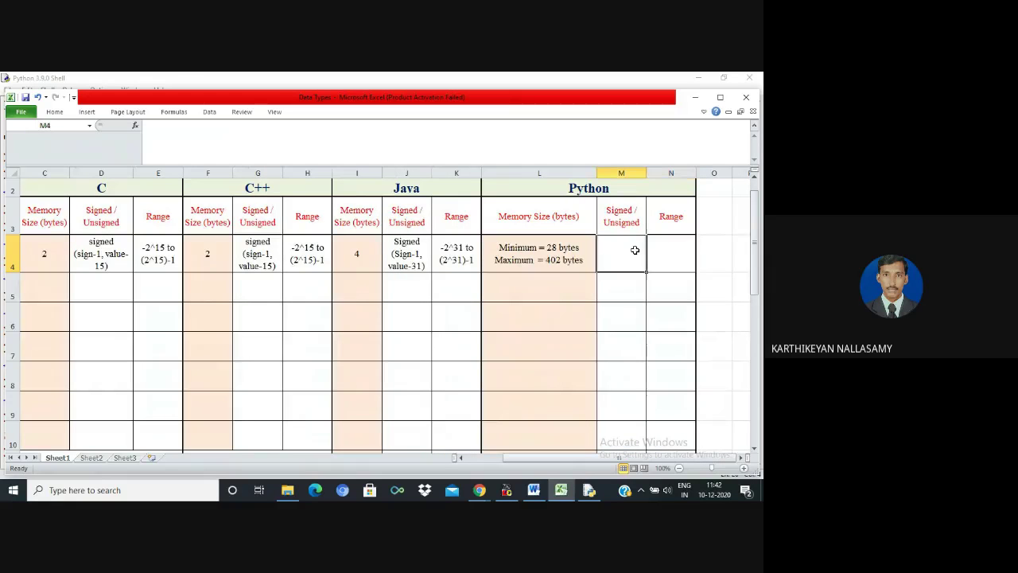
double_click(635, 251)
key(ctrl+v)
mouse_move(640, 260)
mouse_down()
mouse_move(606, 248)
mouse_move(635, 249)
mouse_up()
key(BackSpace)
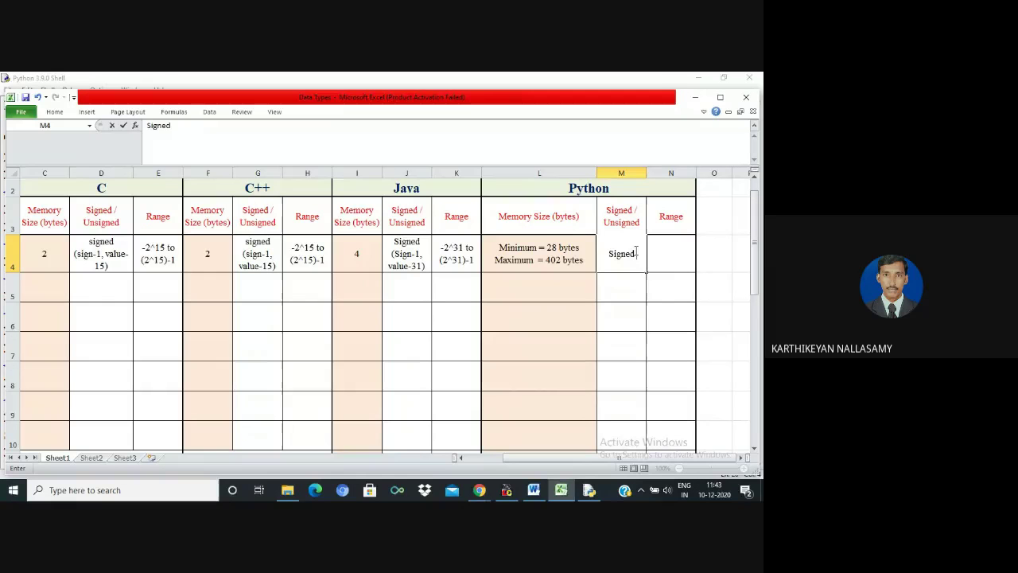
key(alt+Return)
text((Minimum :)
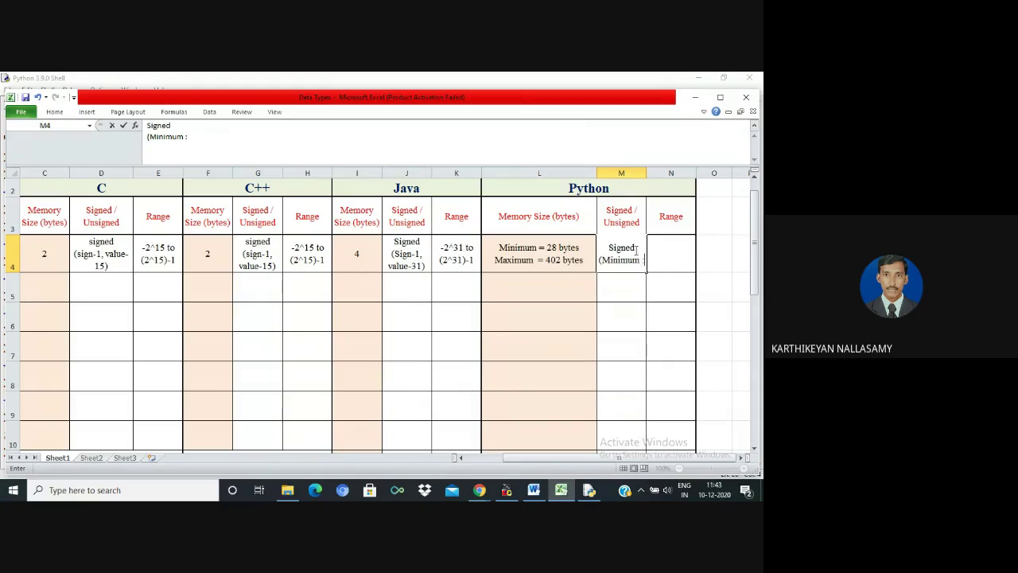
text( Sign -1,)
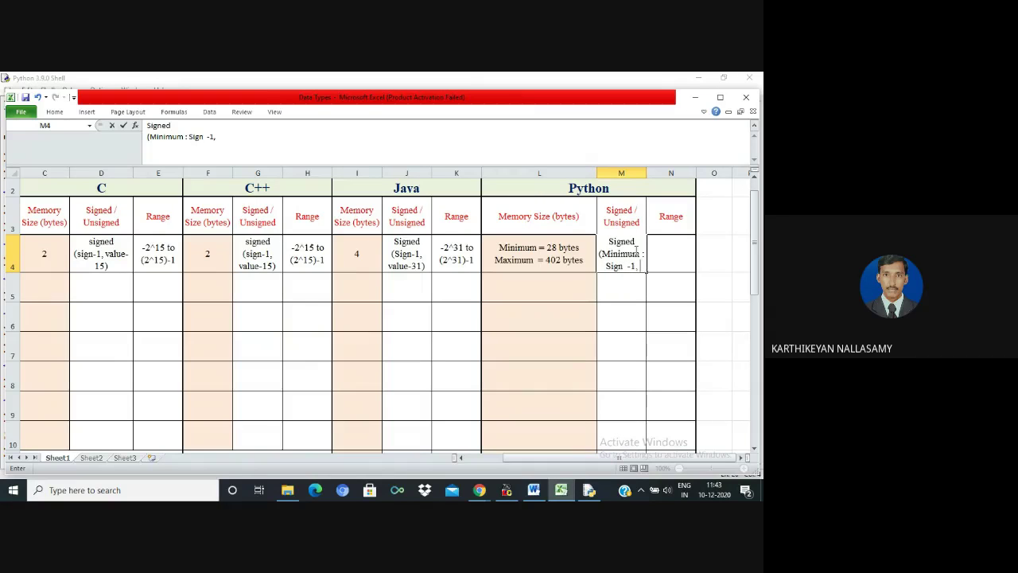
text( Value =)
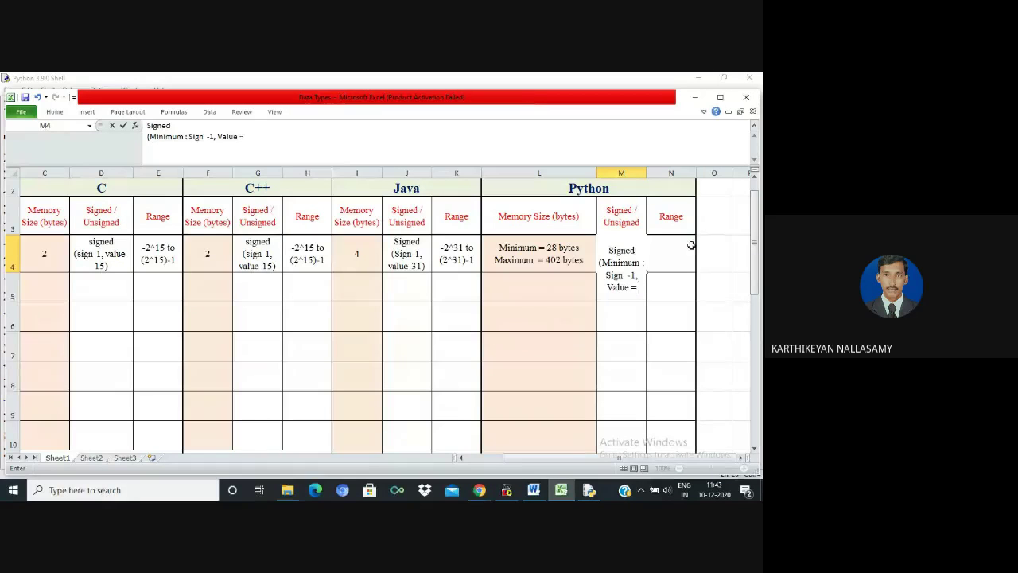
- Calculate the number of bits in 28 bytes with the formula =28*8 in cell O4
click(729, 246)
text(=)
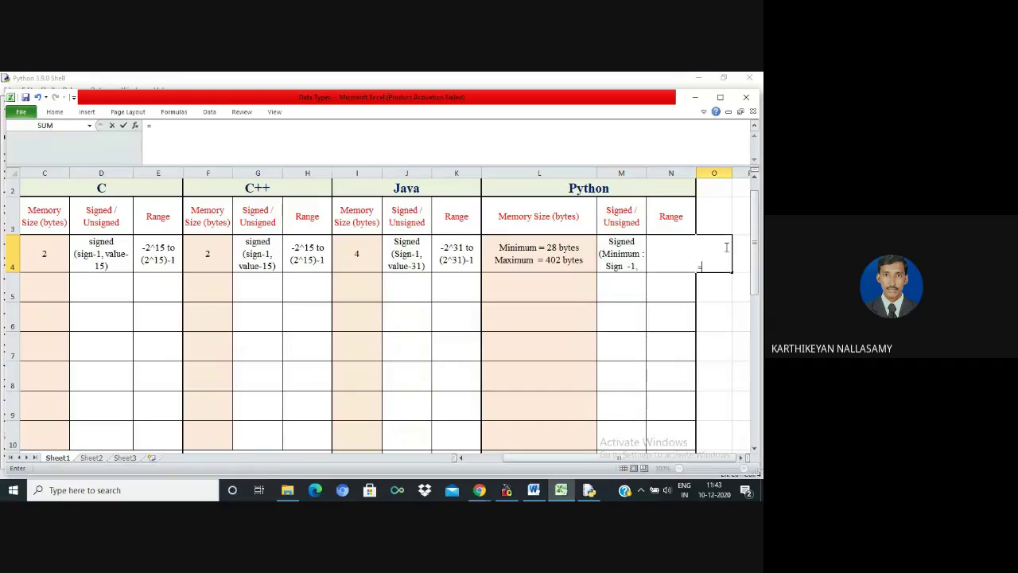
text(28*8)
key(Return)
- Complete the Python Signed / Unsigned entry for int by adding "223)" at its end
double_click(635, 260)
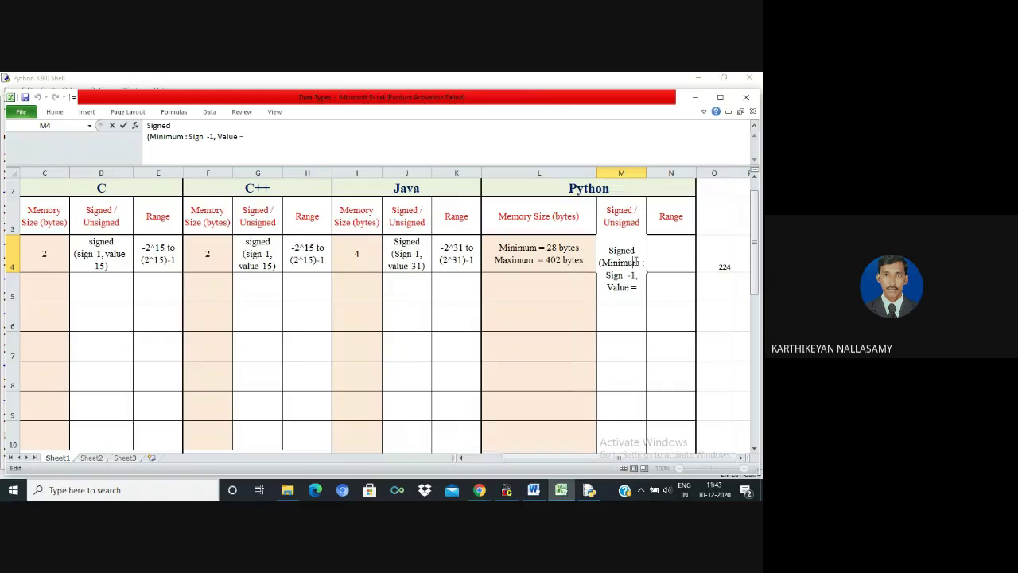
text(22)
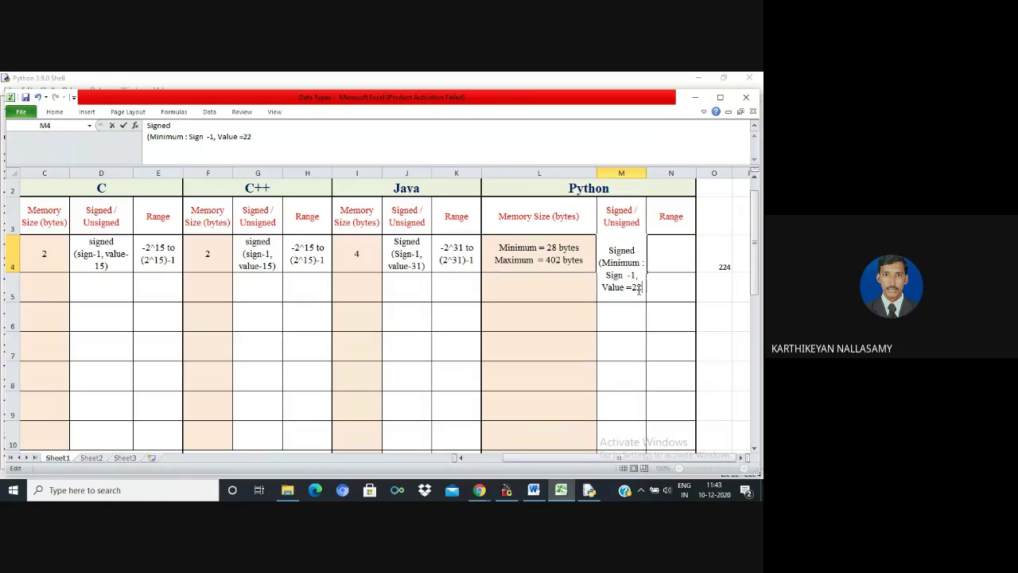
text(3))
key(Return)
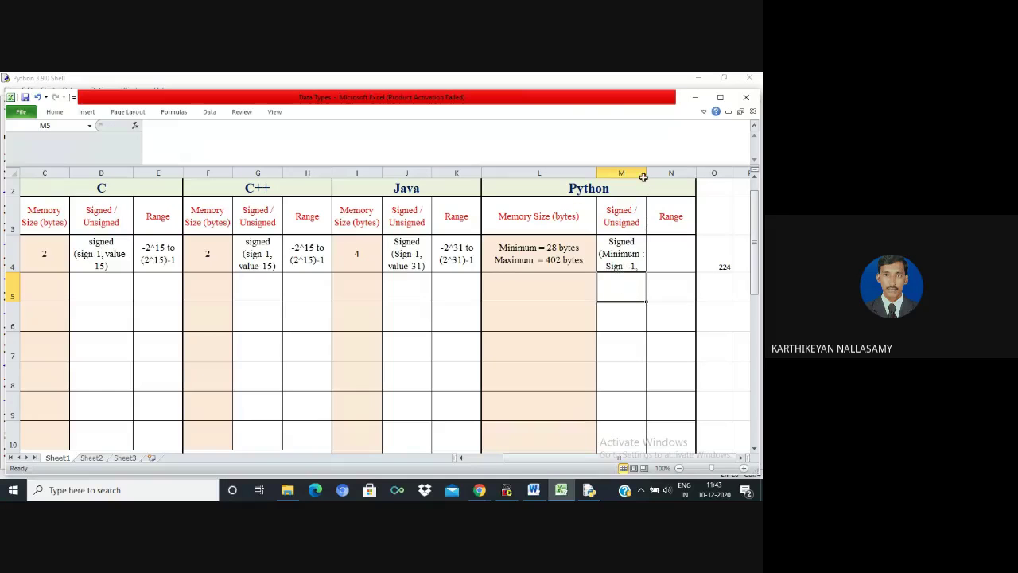
- Widen the Signed / Unsigned and Range columns under Python
drag(646, 175, 735, 173)
click(660, 230)
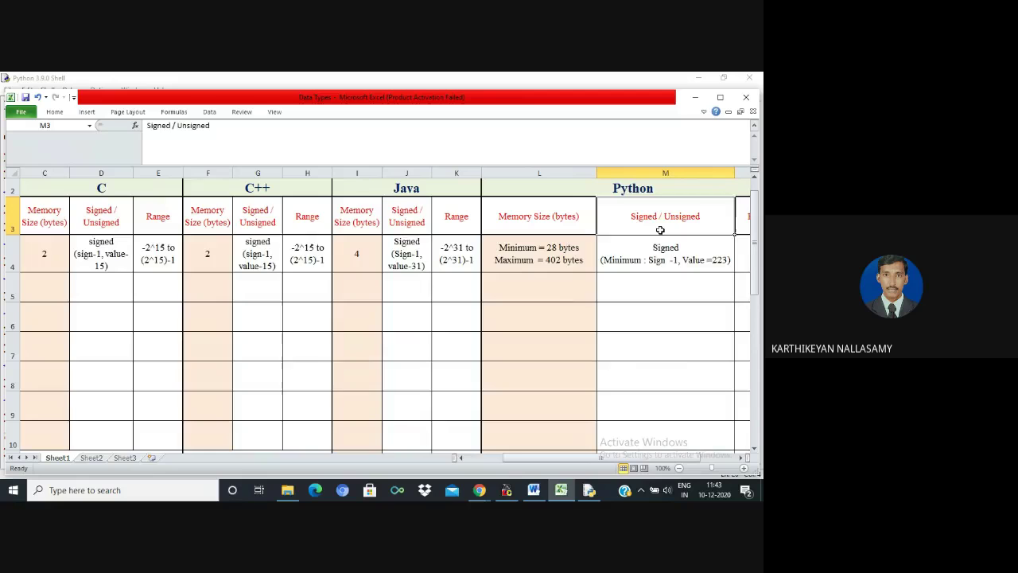
key(Down)
key(Right)
key(Right)
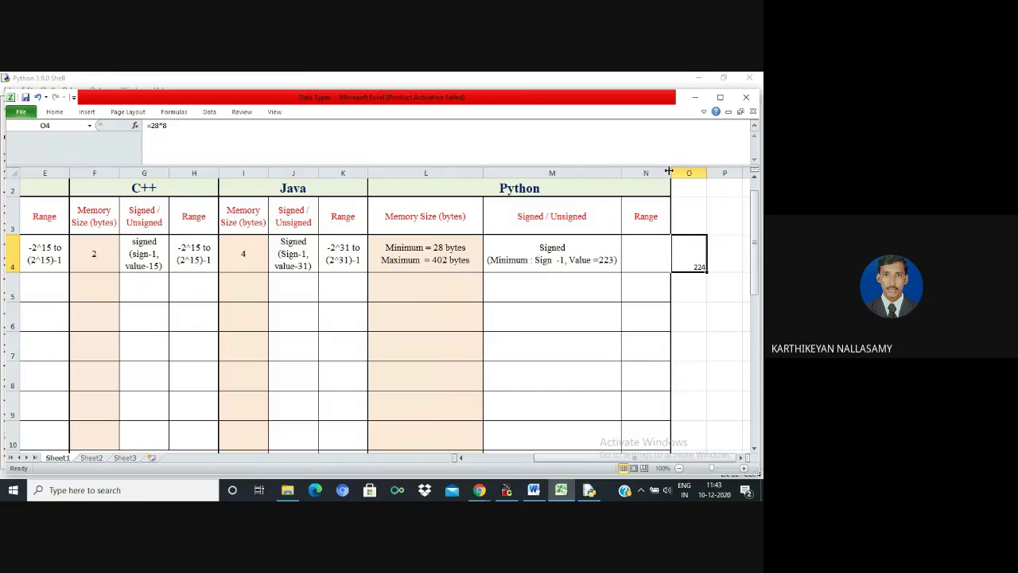
drag(669, 171, 721, 172)
- Enter "Minimum= -2^223 to (2^223)-1" as the Range for int under Python
click(655, 249)
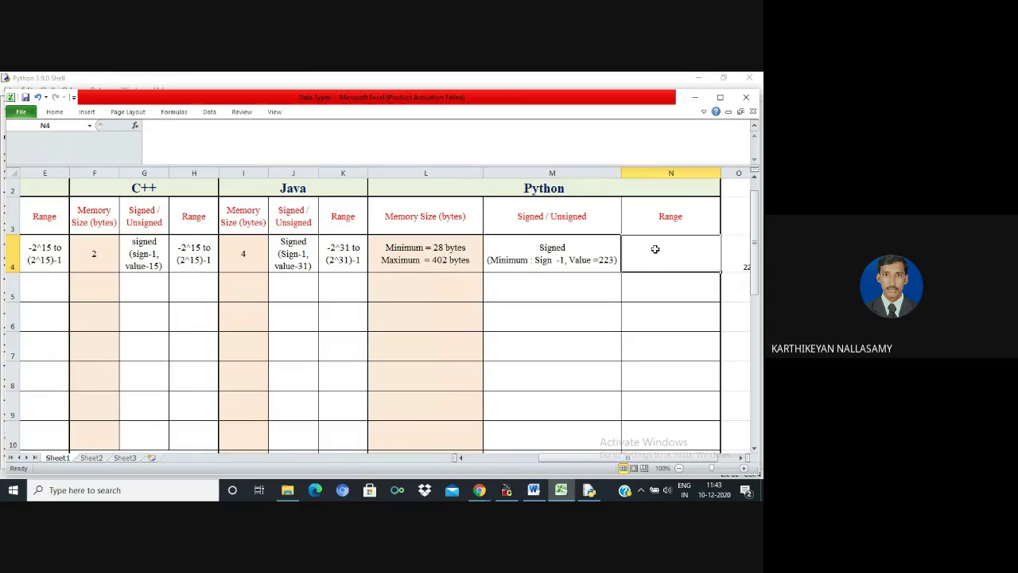
text(Min)
key(BackSpace)
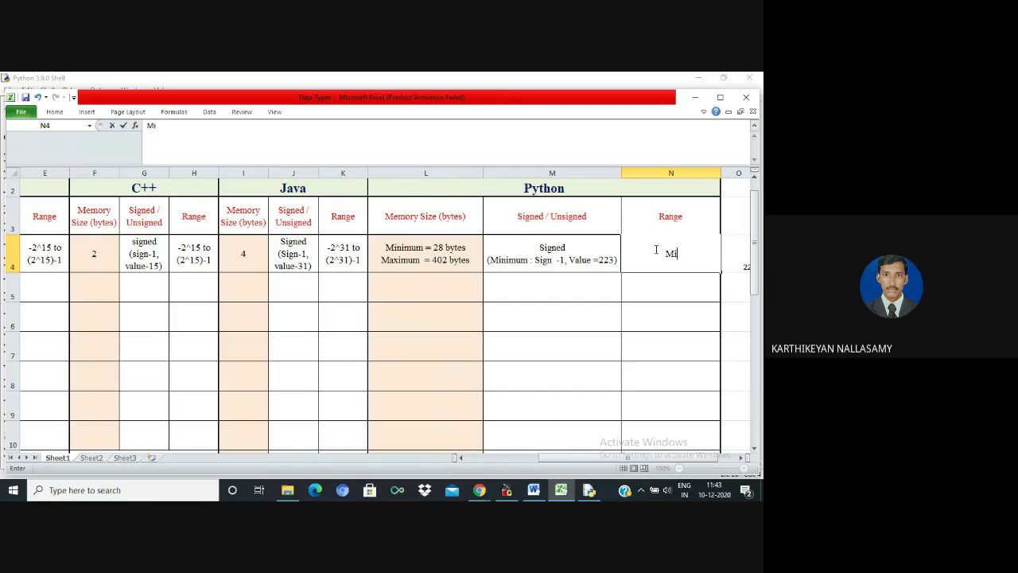
text(imum= -2^223)
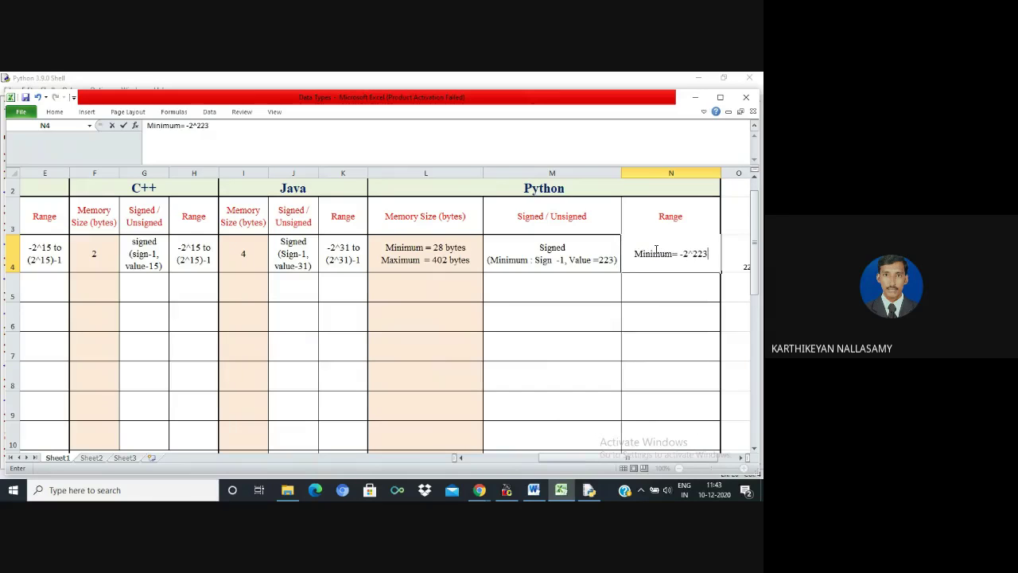
text( to 2)
key(BackSpace)
text(()
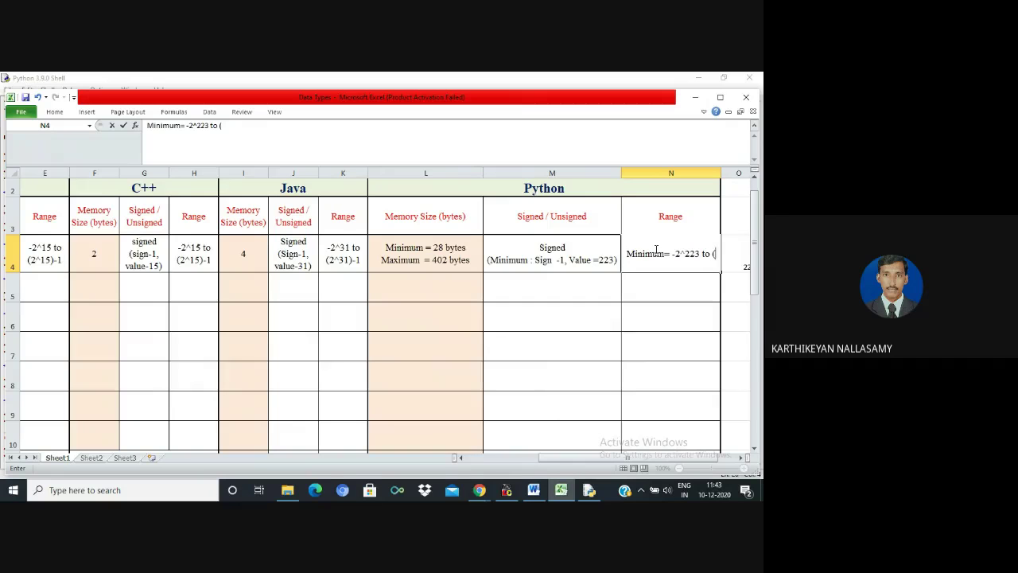
text(2^223)
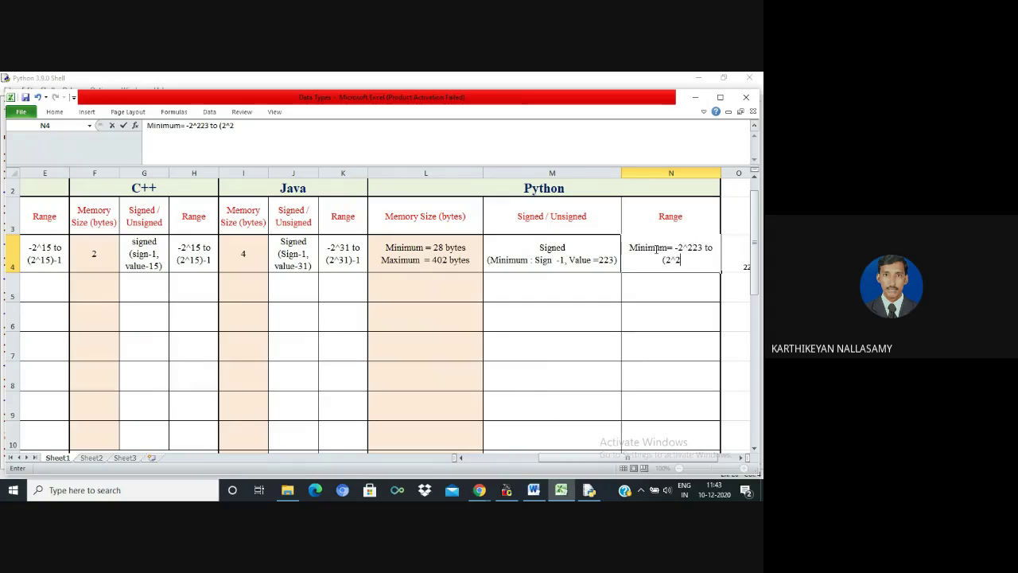
text()-1)
key(Return)
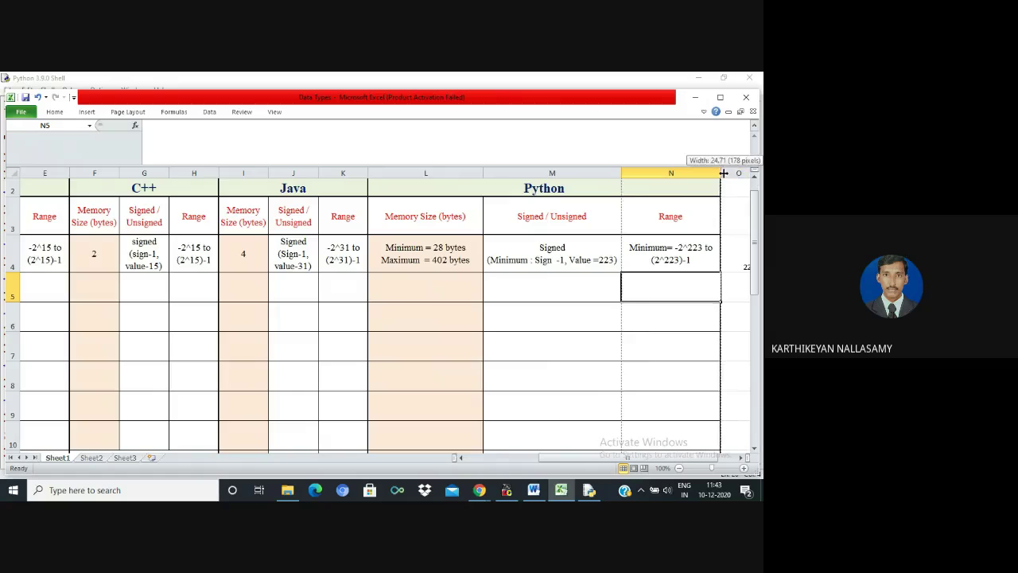
- Widen column N further until the Python int range fits on one line
click(693, 223)
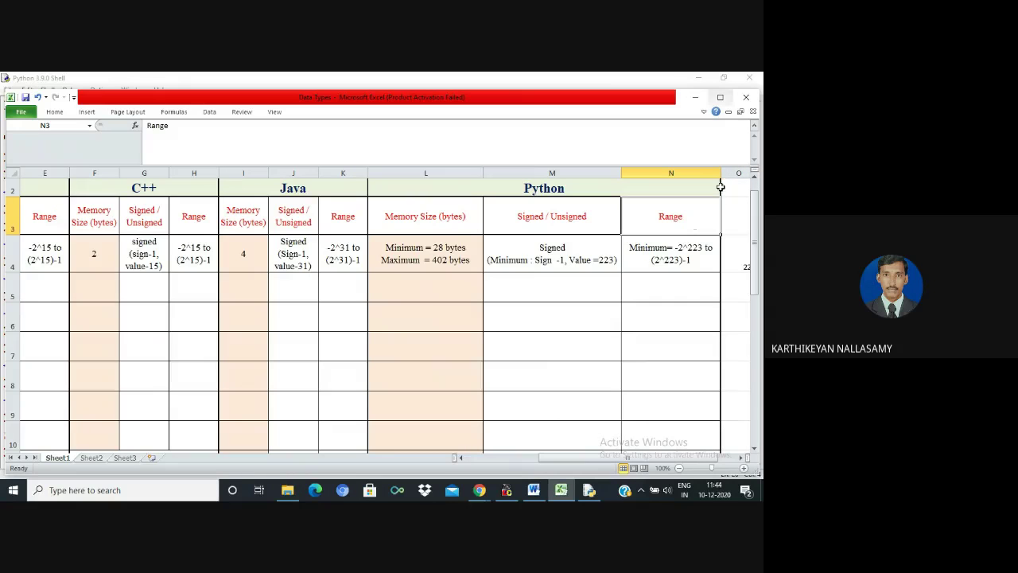
drag(720, 174, 753, 176)
click(675, 250)
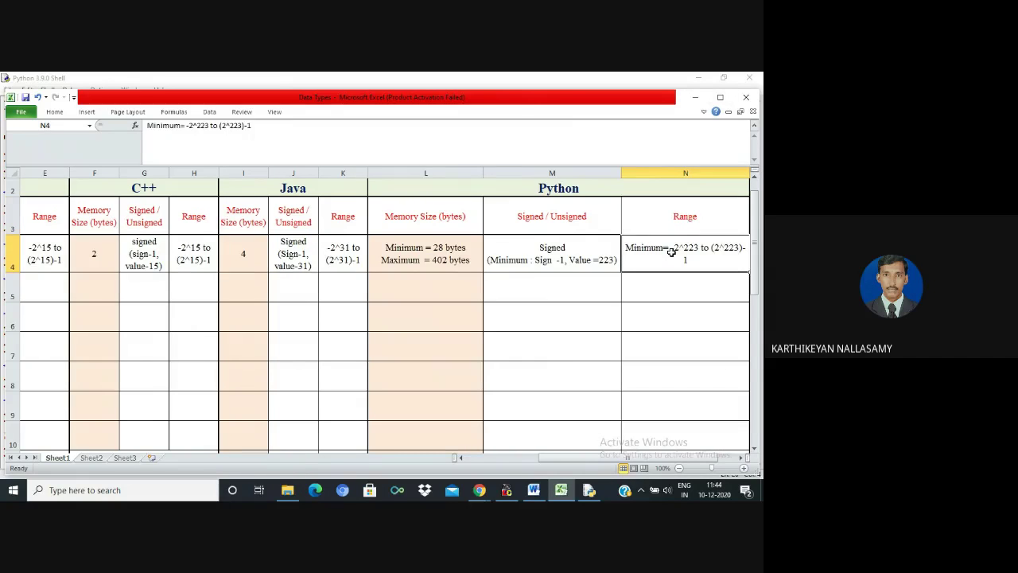
key(Right)
key(Right)
drag(650, 174, 675, 173)
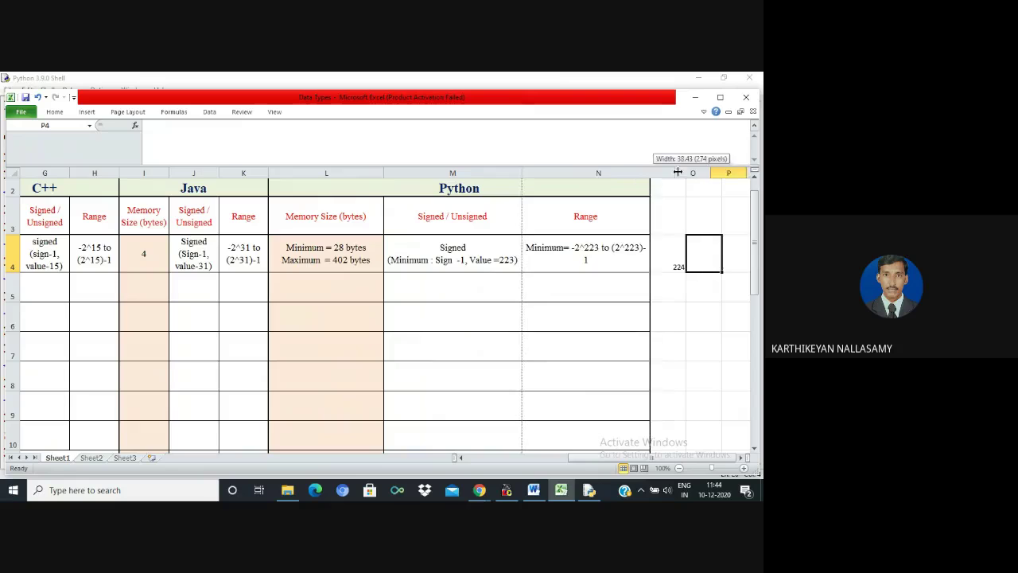
- Add a third line reading "Maximum: Sign :1, value =" to the Python Signed / Unsigned entry for int
double_click(517, 254)
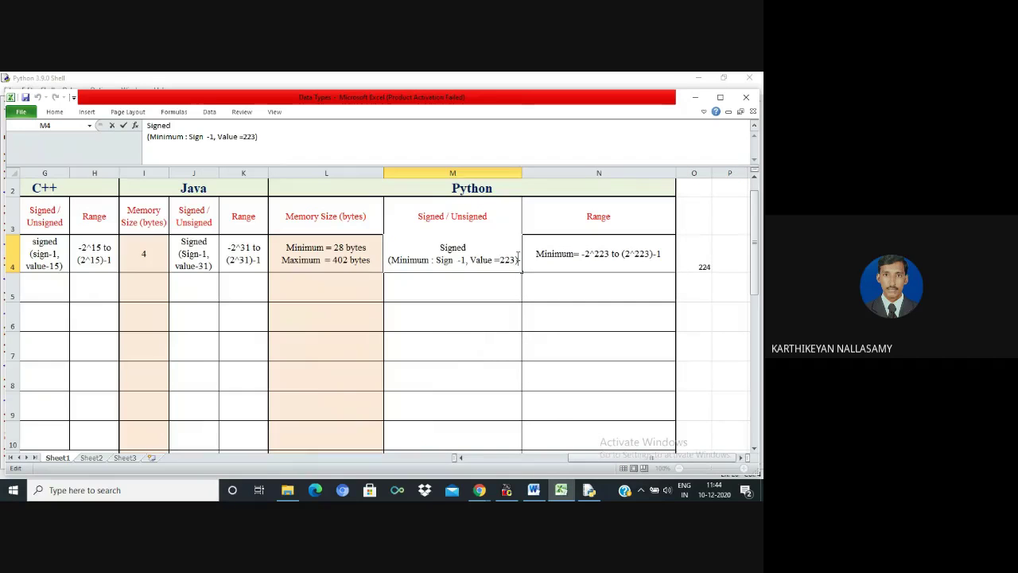
key(alt+Return)
text(Ma)
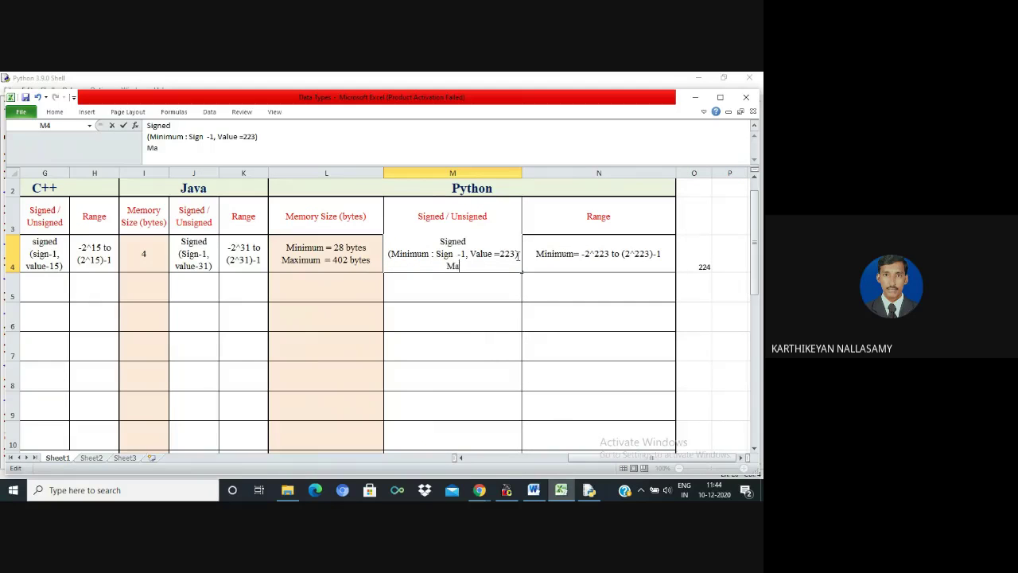
text(ximum: Sign)
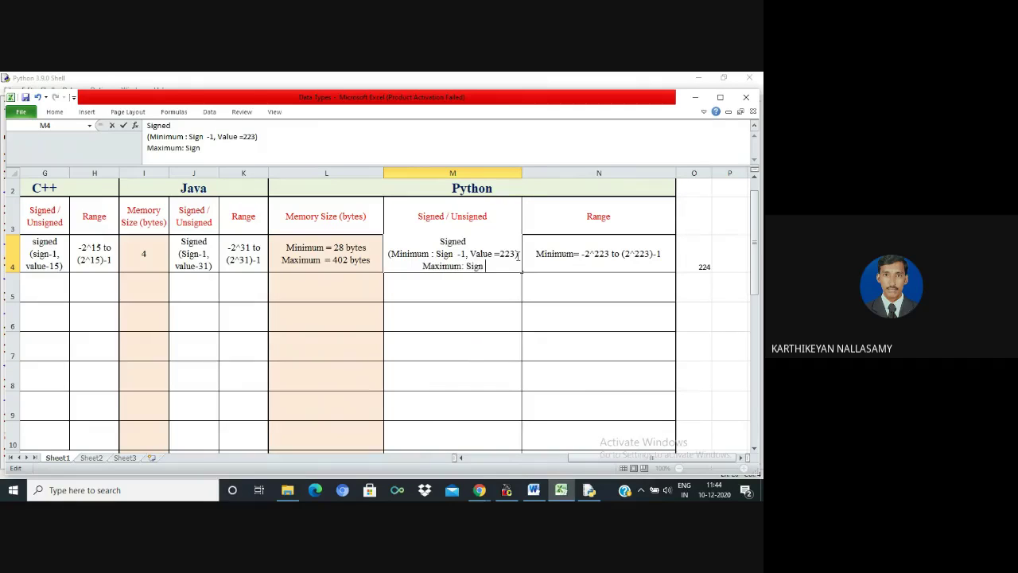
text( :1, value)
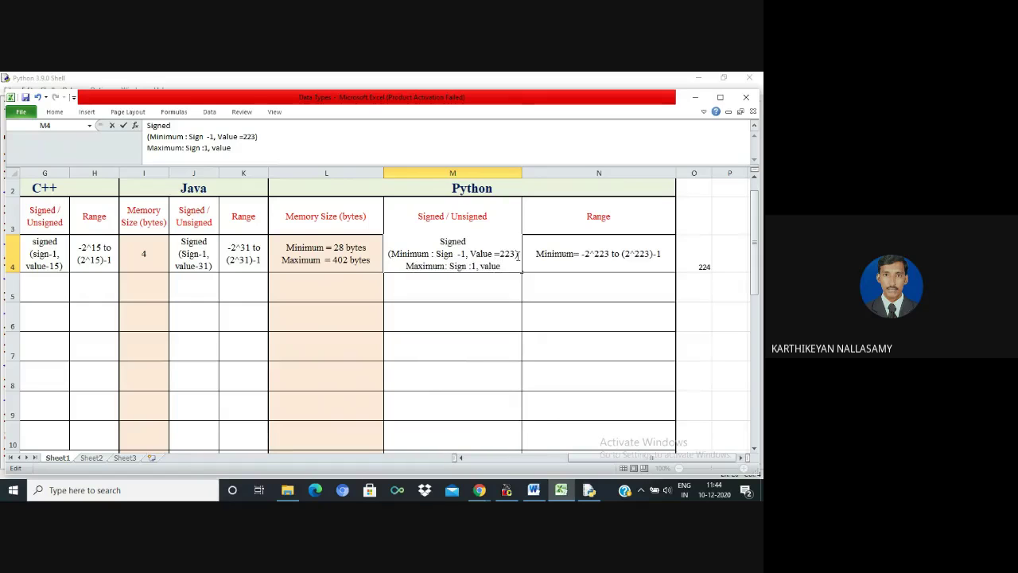
text( =)
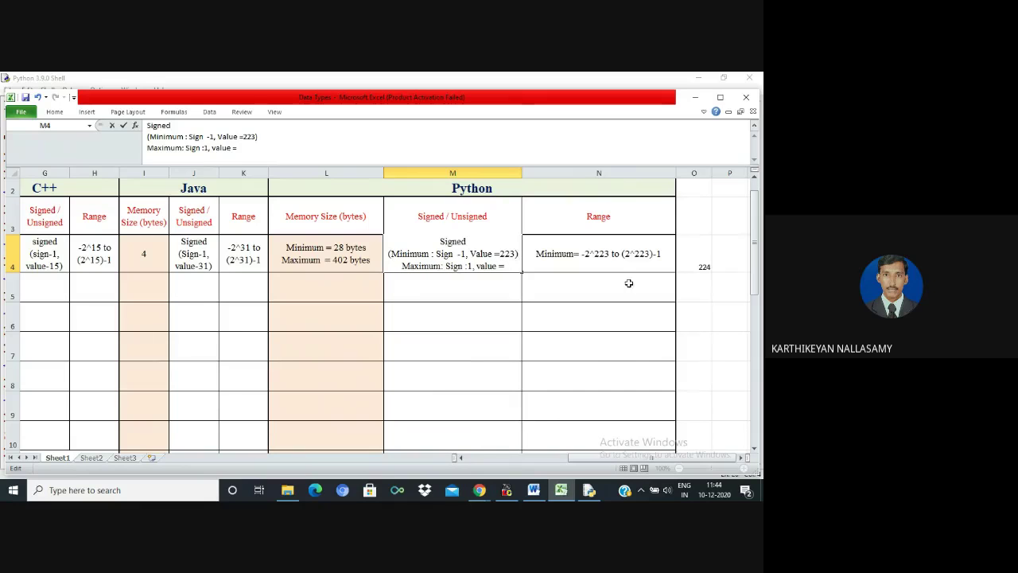
- Change the scratch formula in cell O4 to multiply 402 by 8
click(698, 243)
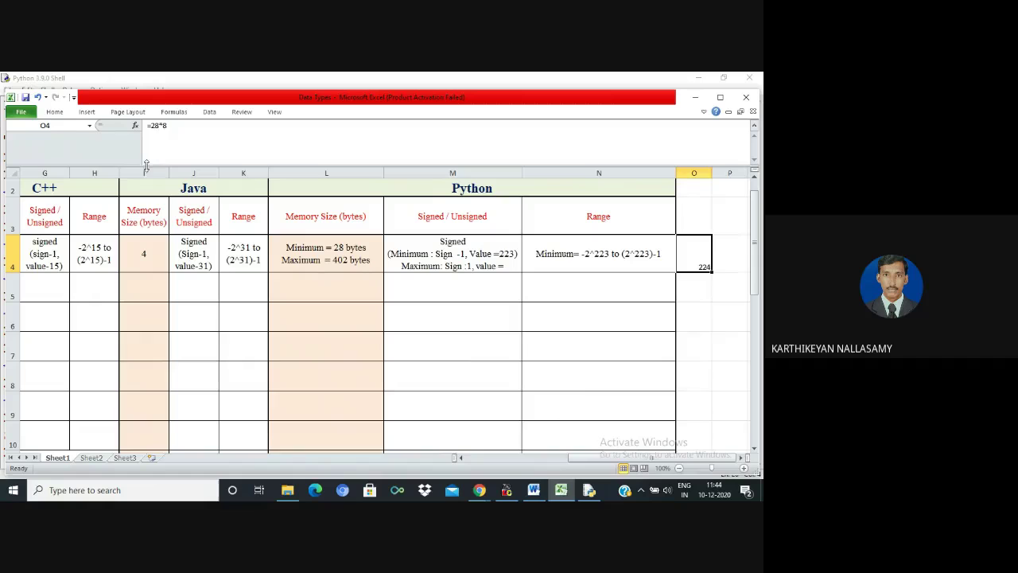
text(=2^8)
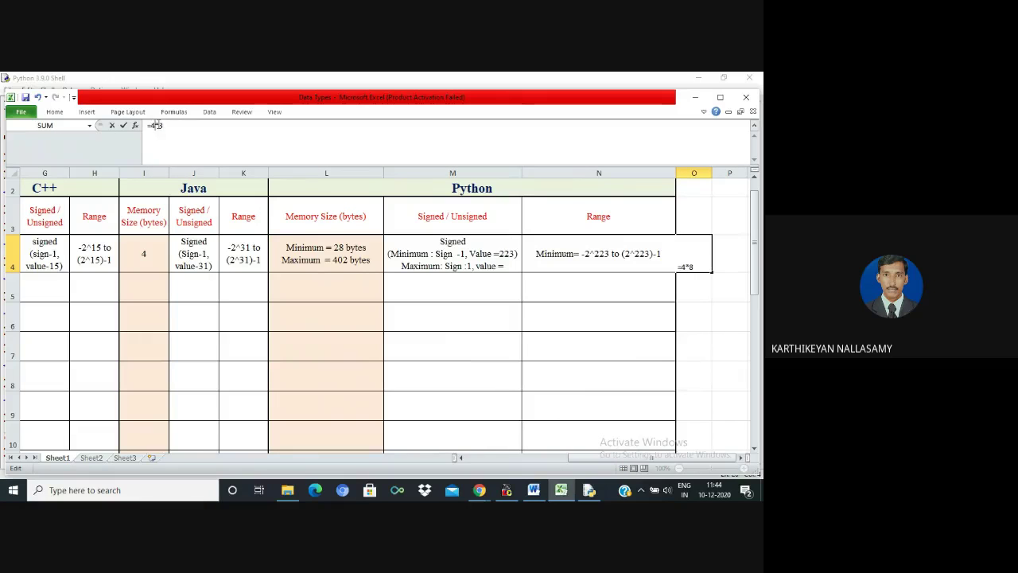
key(Return)
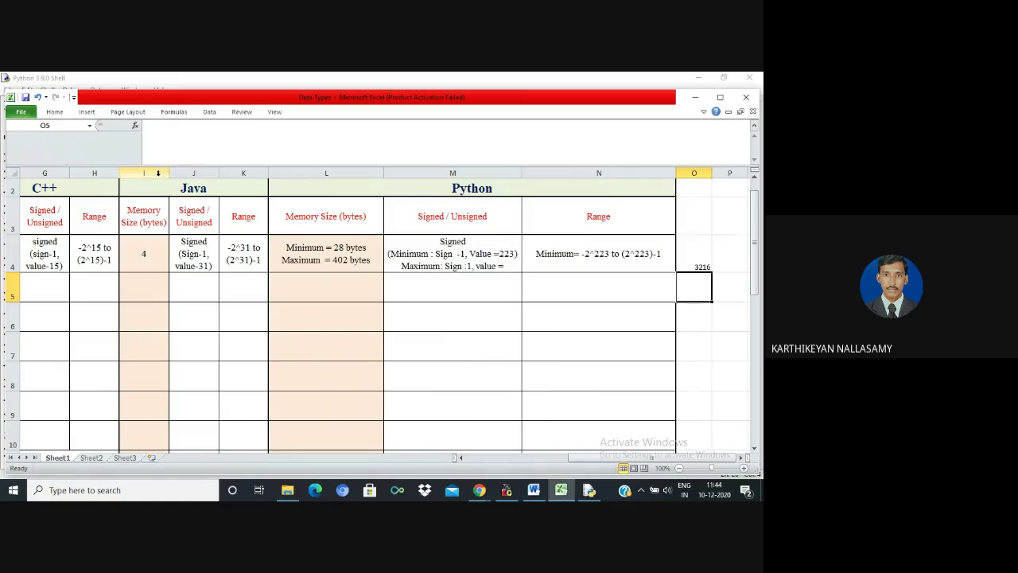
- Complete the Maximum line of the Python Signed / Unsigned entry for int with the value 3215
double_click(506, 269)
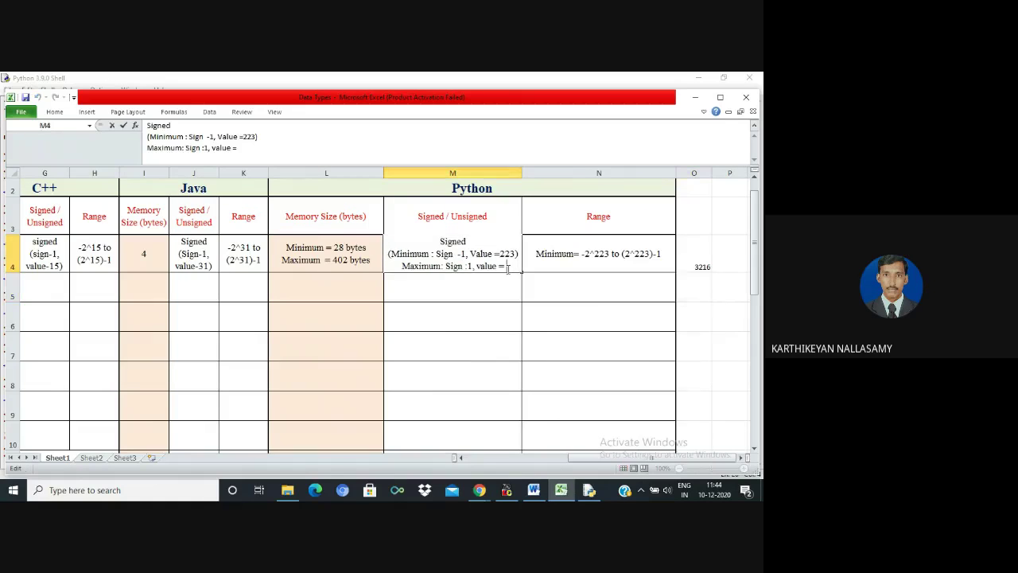
text(3215)
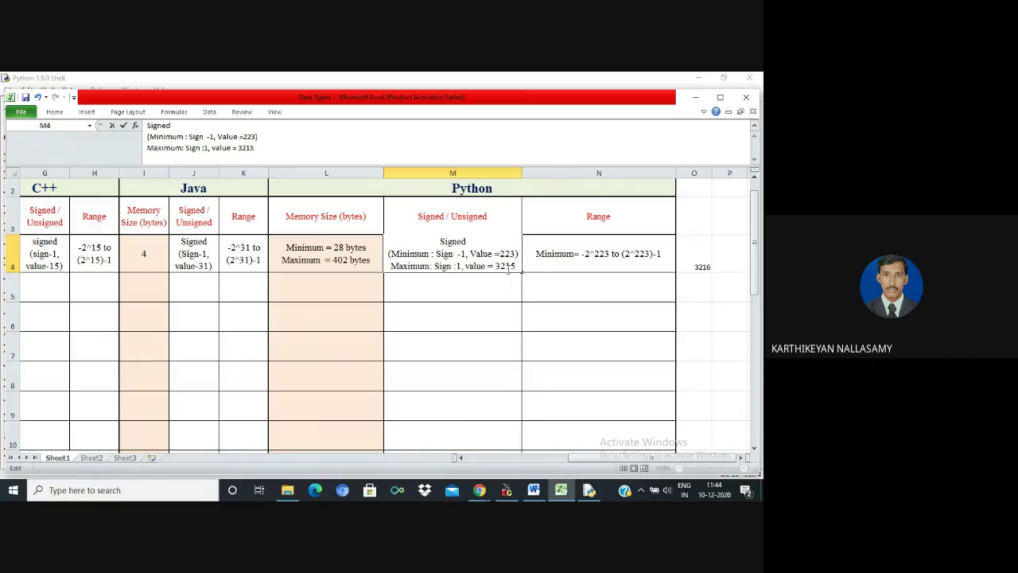
click(681, 296)
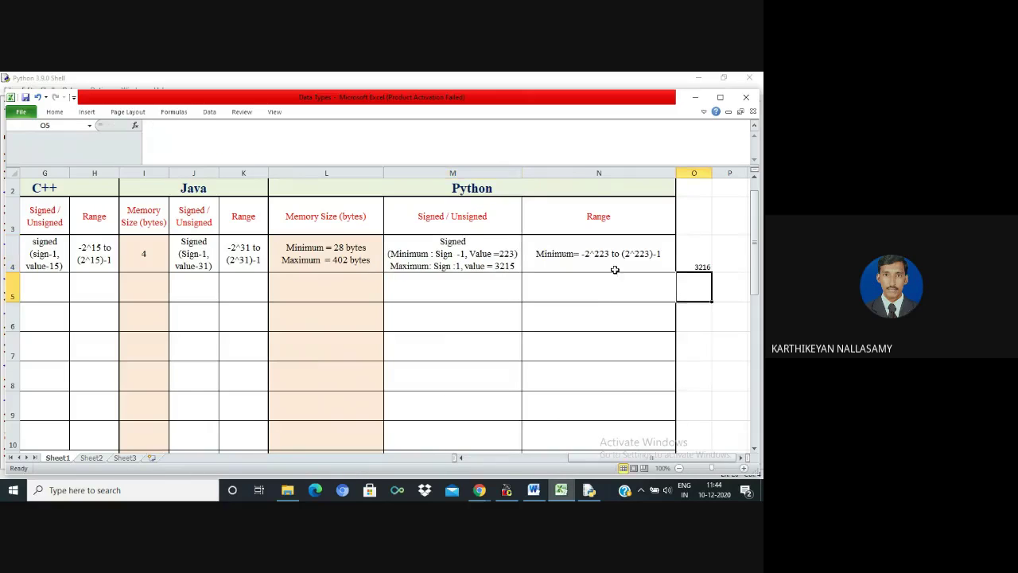
- Add a second line "Maximum = -2^3215 to (2^3215)-1" to the Python Range entry for int
click(611, 268)
double_click(664, 254)
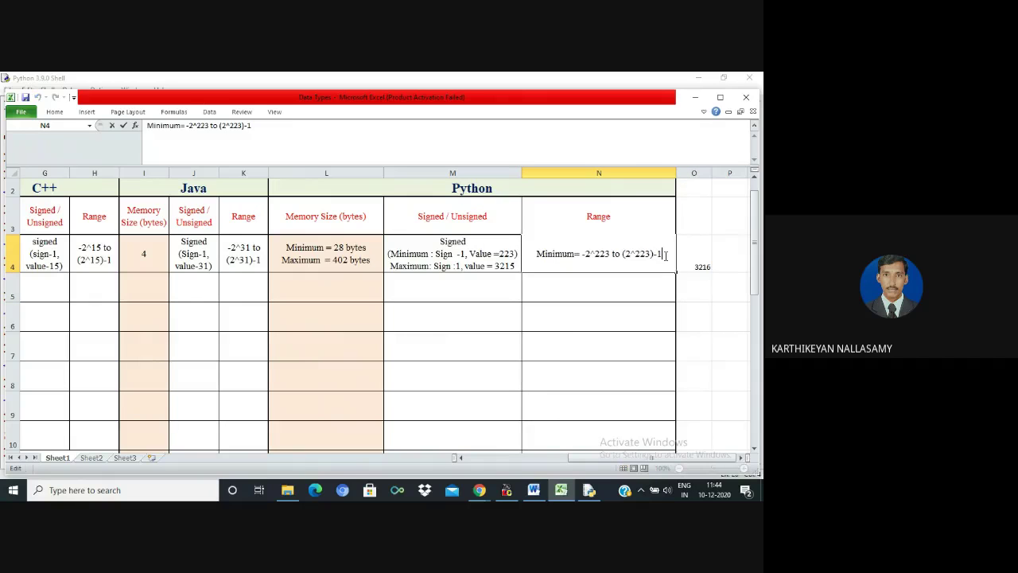
key(alt+Return)
text(Max)
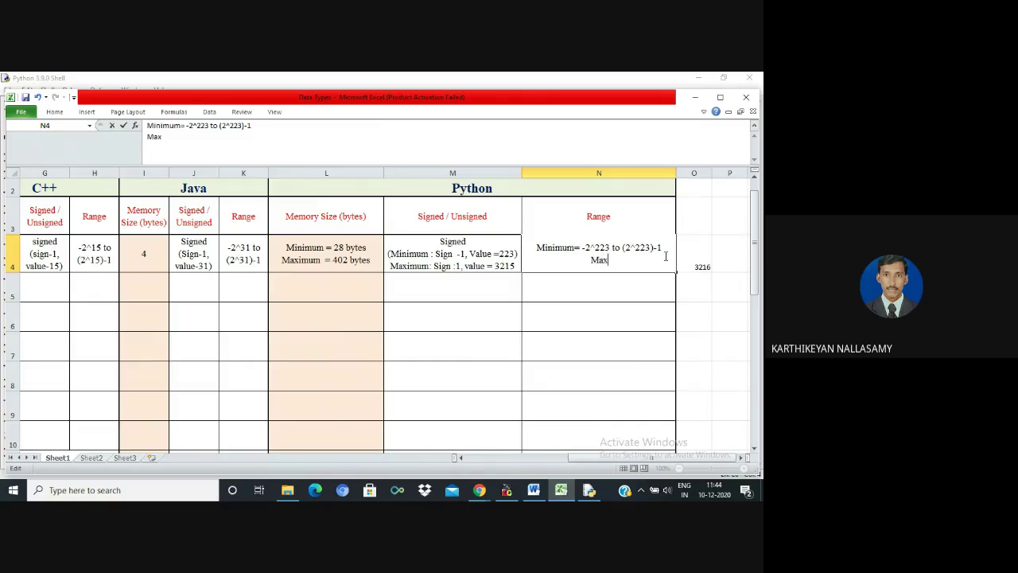
text(imum = -2^321)
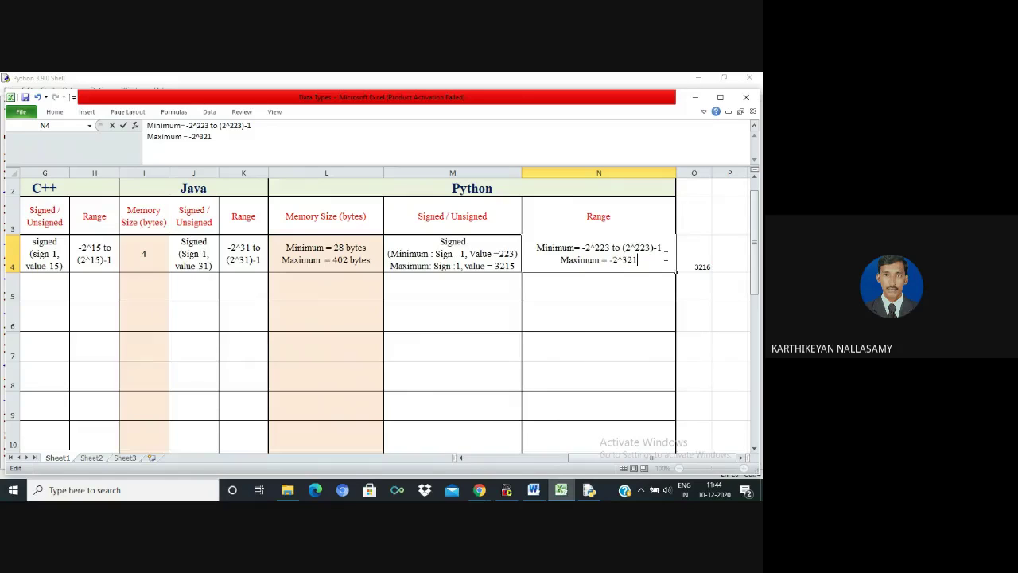
text(5 to )
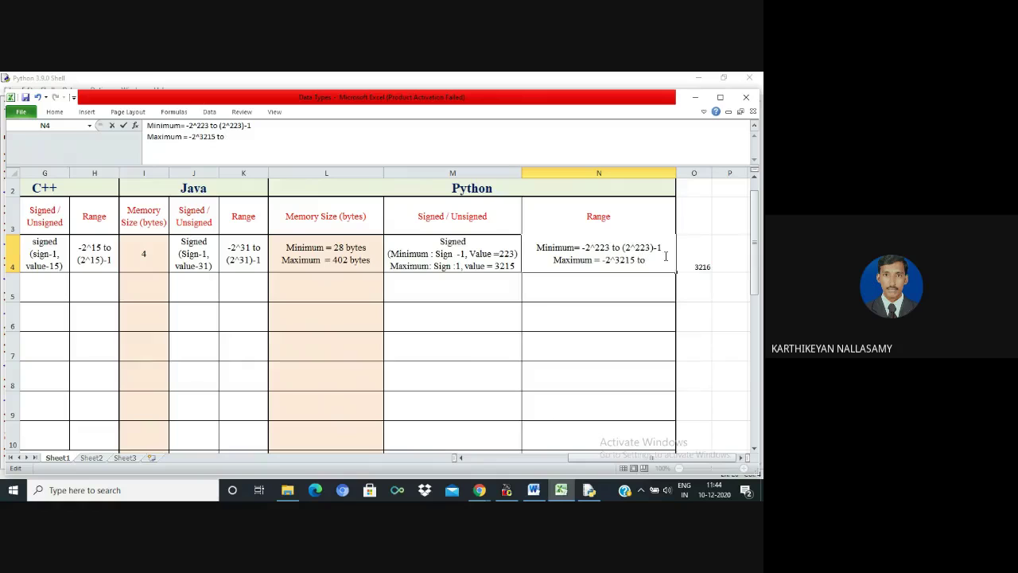
text((2^)
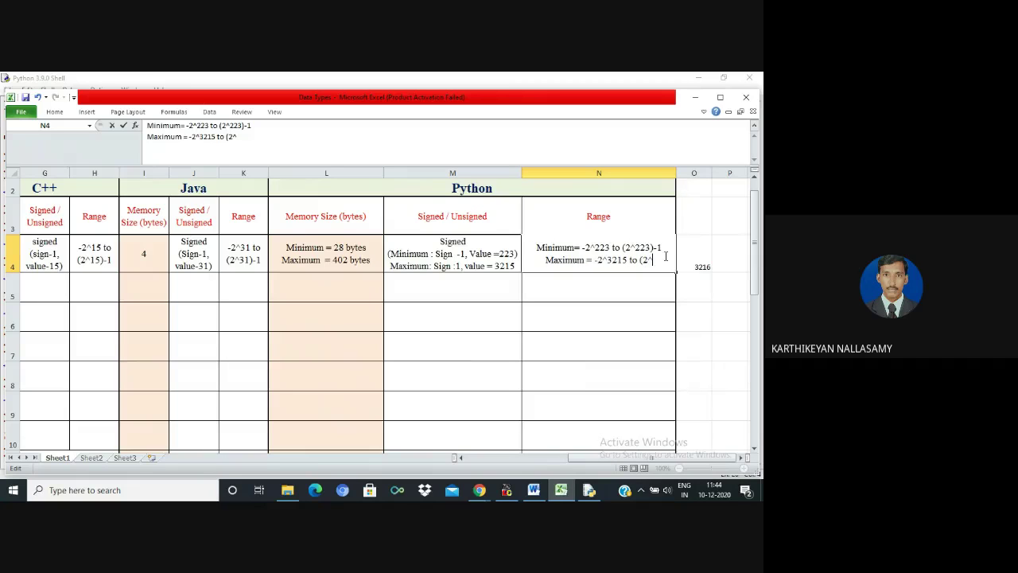
text(2)
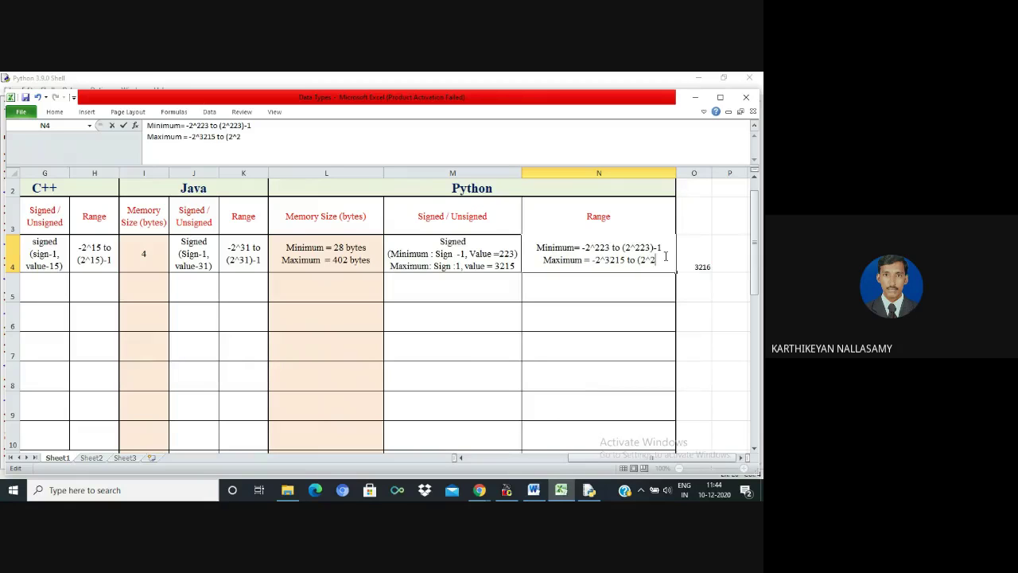
key(BackSpace)
text(321)
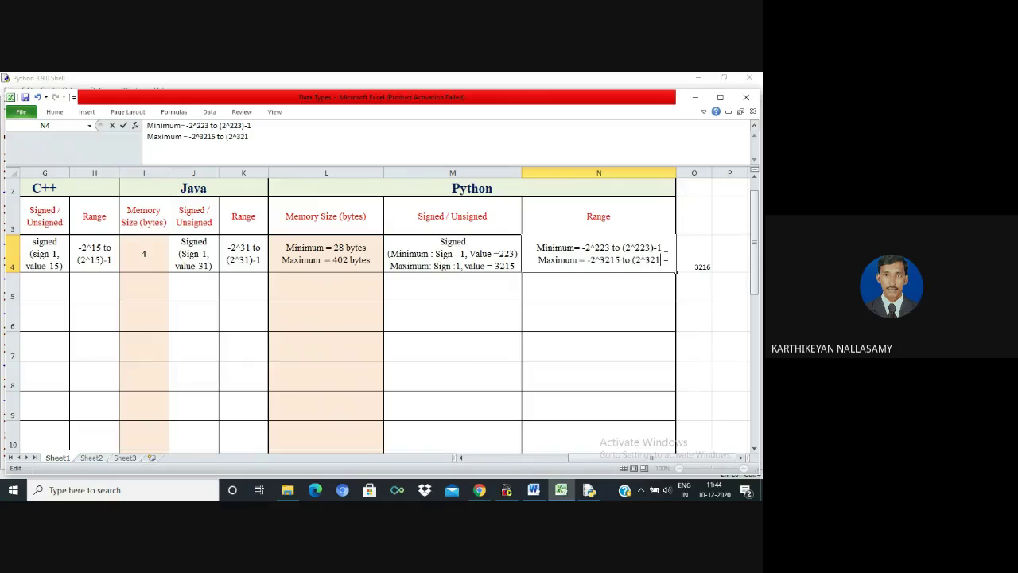
text(5)-1)
key(Return)
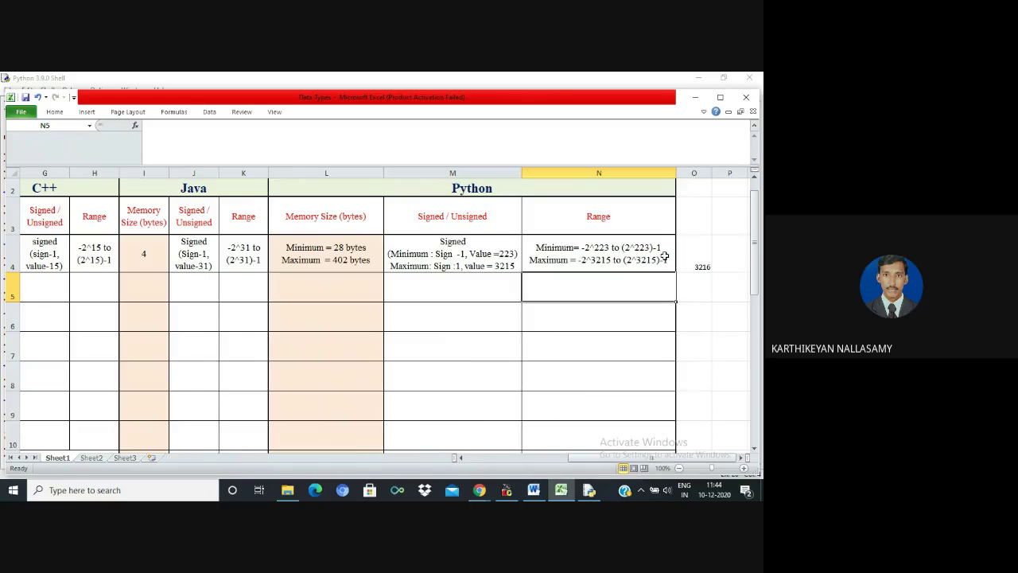
- Clear the scratch calculation from cell O4
click(637, 263)
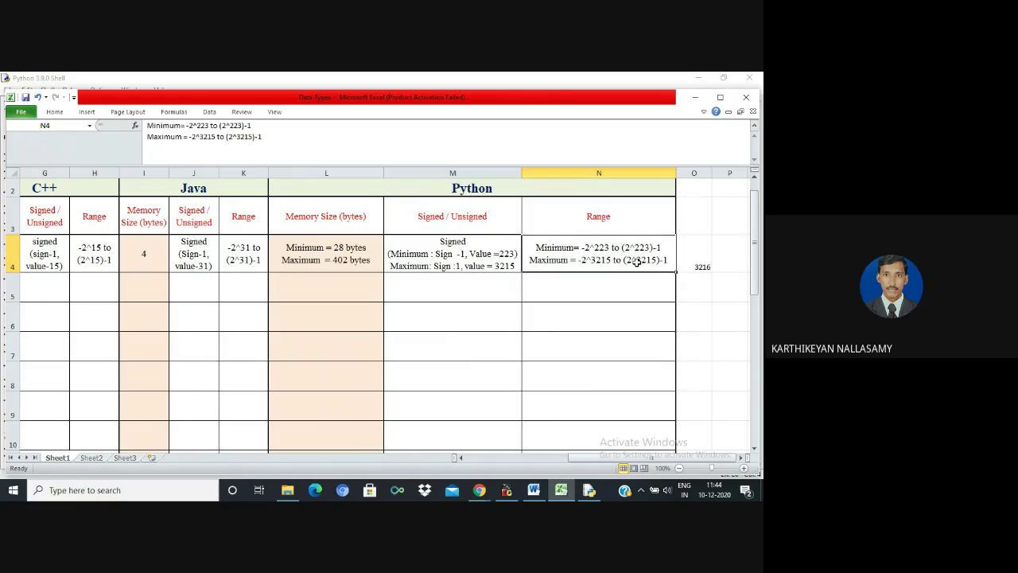
click(684, 245)
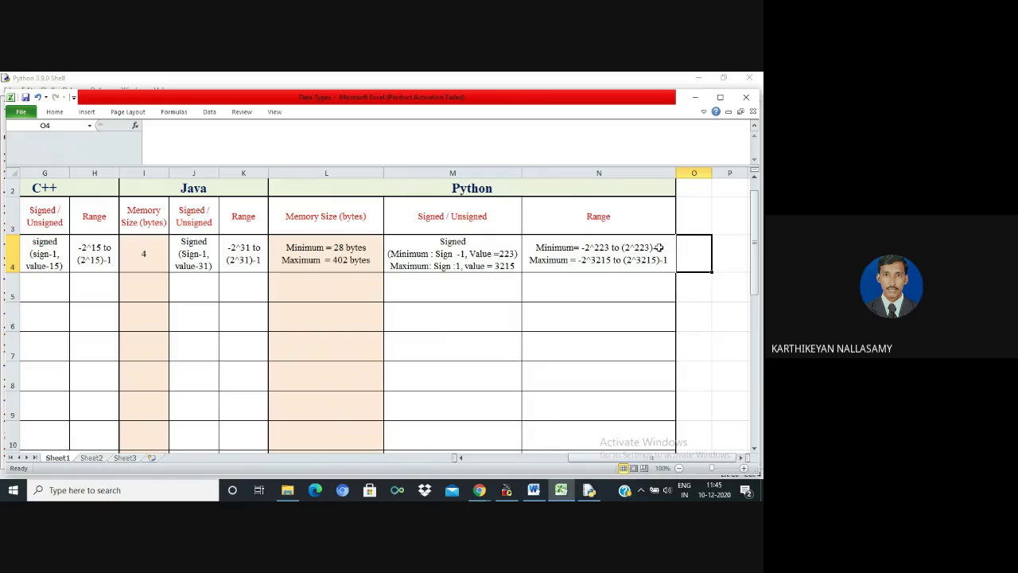
- Enter 2 as the Memory Size (bytes) for unsigned int under C
click(350, 250)
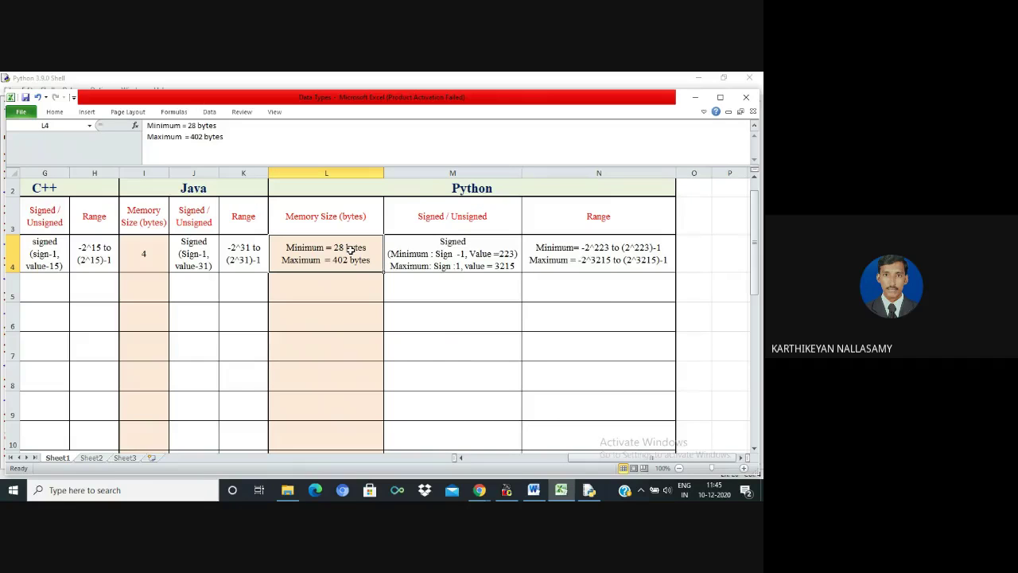
key(Left)
key(Left)
key(Left)
key(Left)
key(Left)
key(Left)
key(Left)
key(Left)
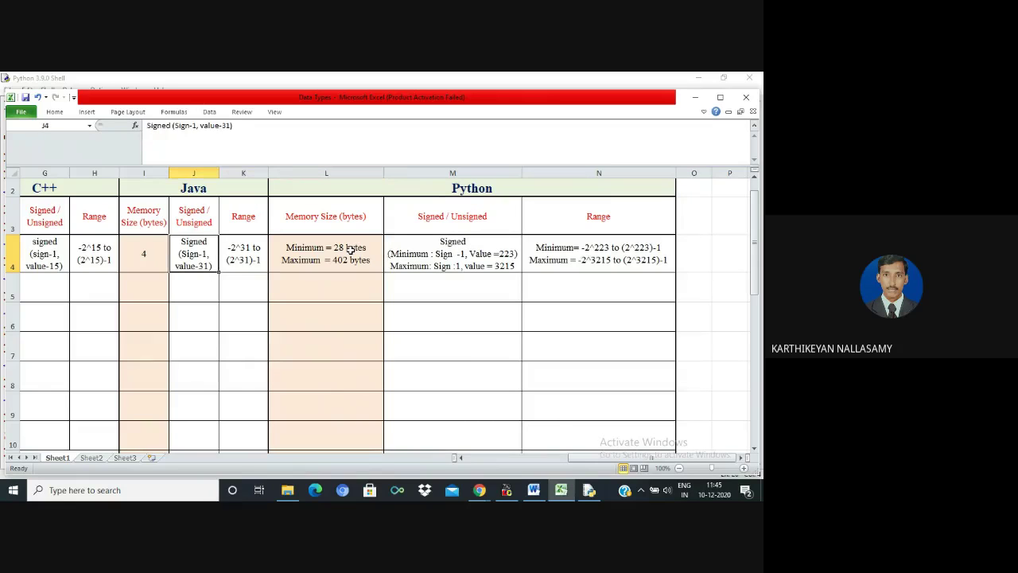
key(Left)
key(Left)
key(Left)
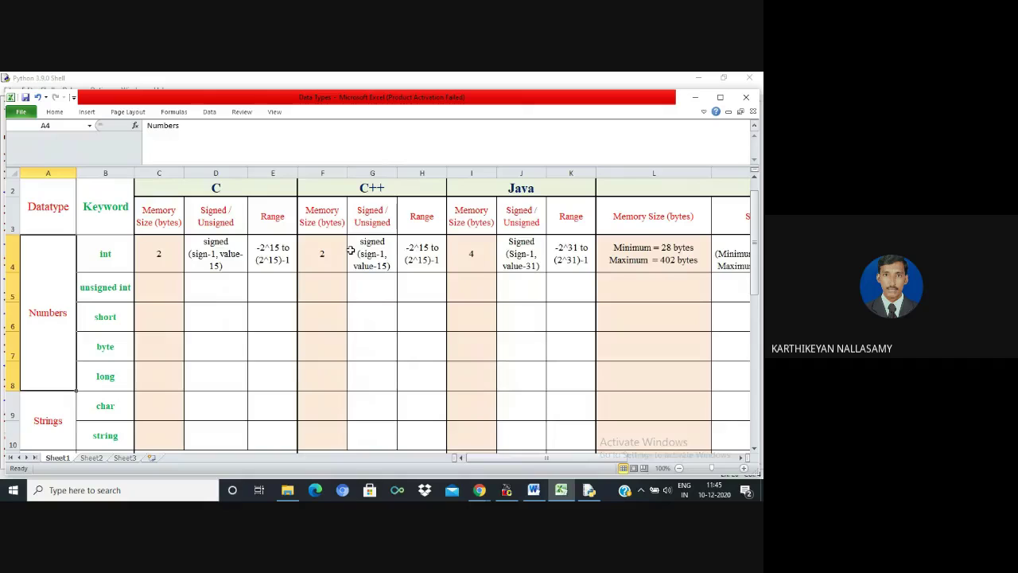
key(Down)
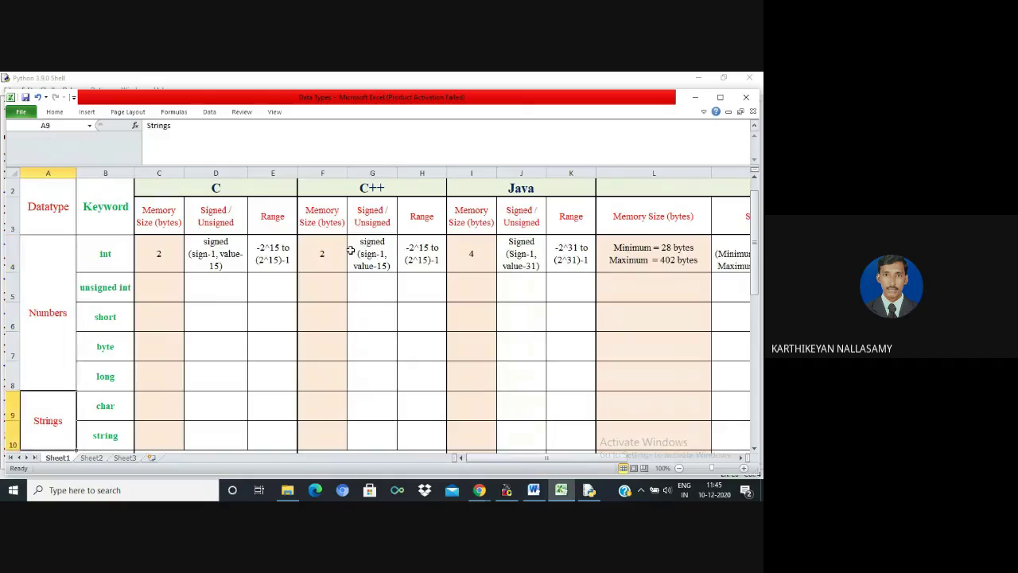
click(150, 289)
text(2)
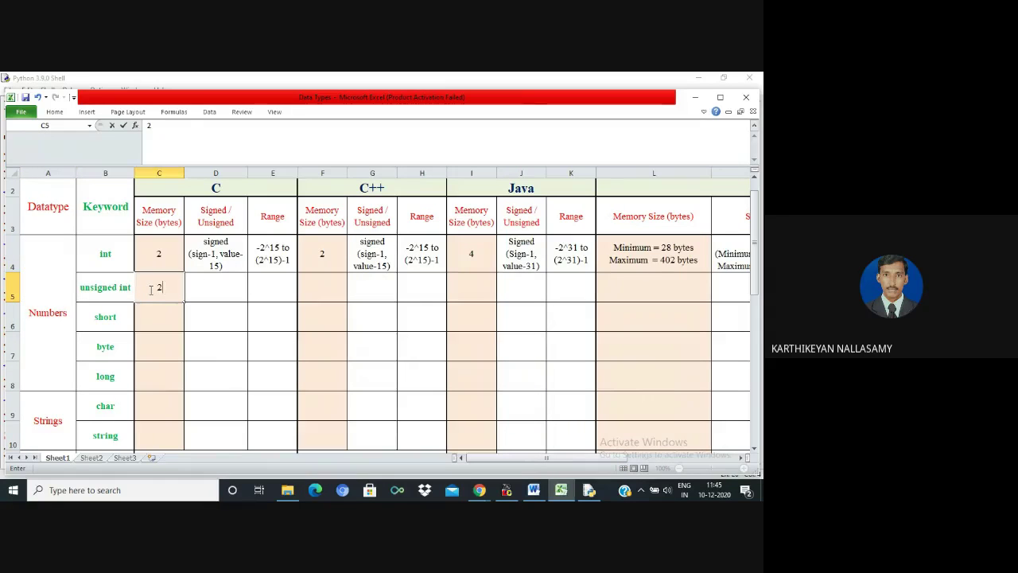
- Enter "Unsigned" with "(no sign bit, value=16)" on a new line as the C Signed / Unsigned entry for unsigned int
key(Tab)
text(Unsigned)
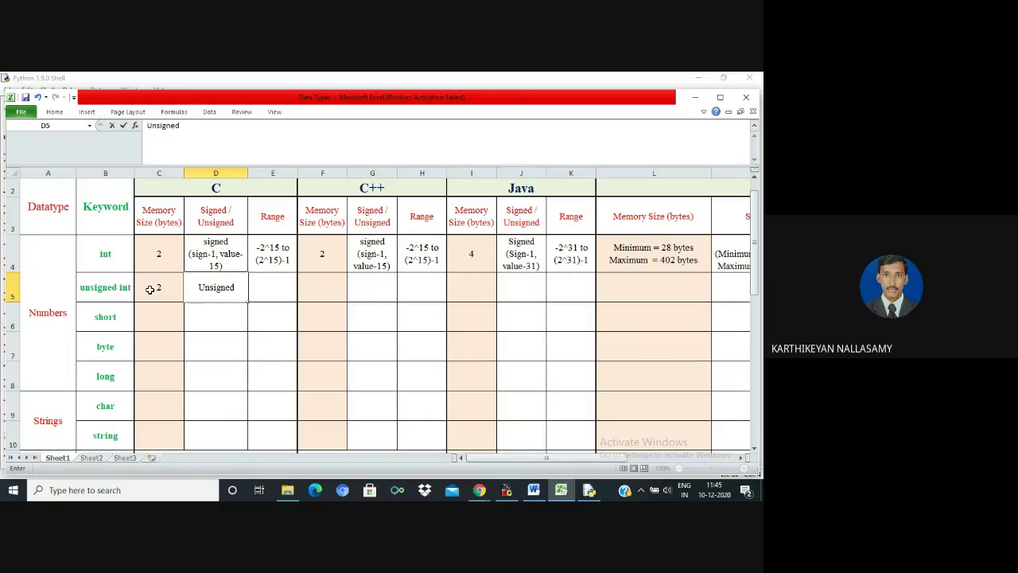
key(alt+Return)
text(()
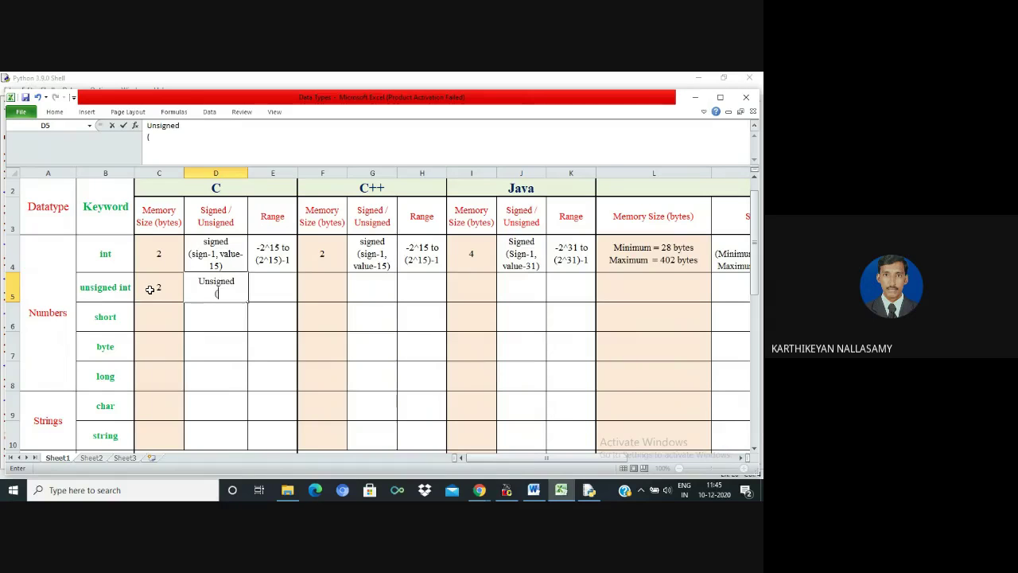
text(vl)
key(BackSpace)
text(no sign bit, valu)
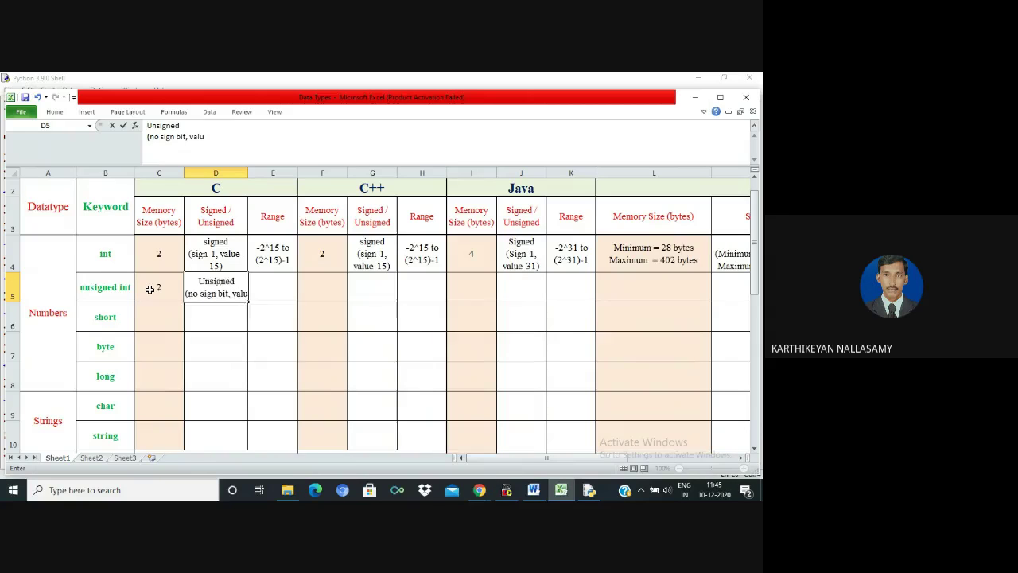
text(e=16))
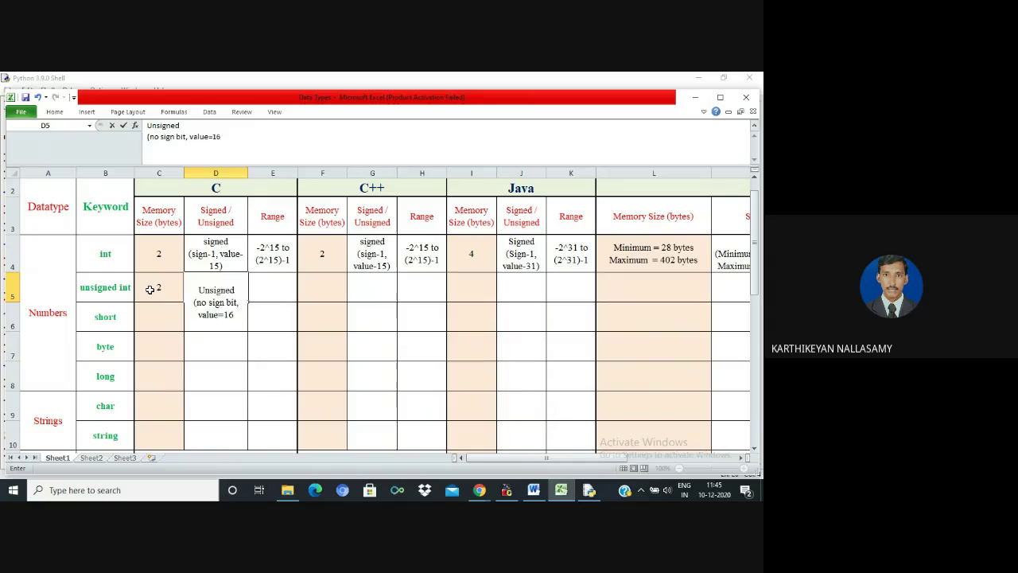
key(Return)
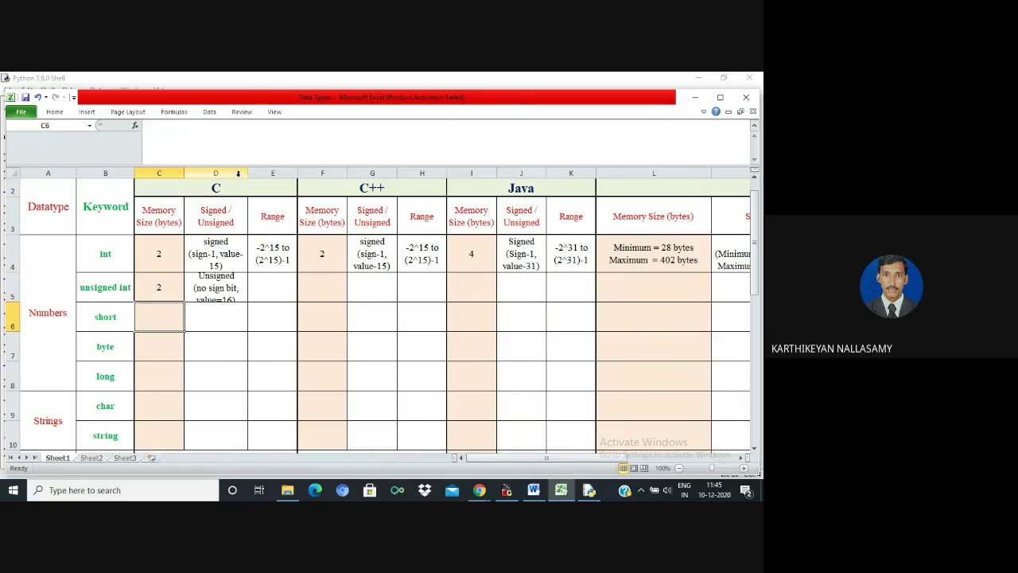
- Widen the Signed / Unsigned column under C and increase the height of the unsigned int row
drag(247, 173, 269, 173)
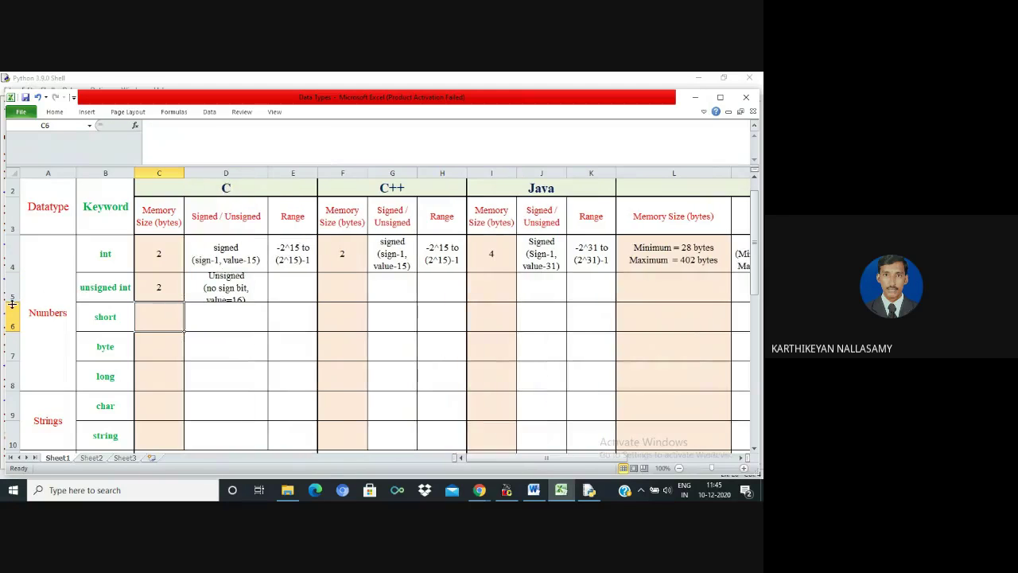
drag(12, 303, 12, 311)
- Copy the C Range entry for int into the C Range cell for unsigned int
click(285, 286)
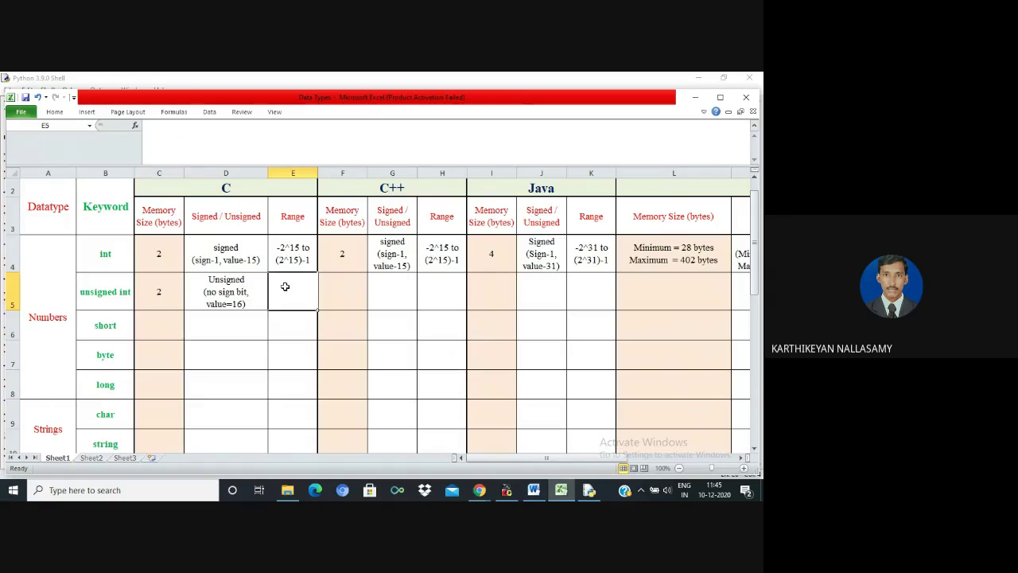
click(294, 251)
key(ctrl+c)
click(301, 293)
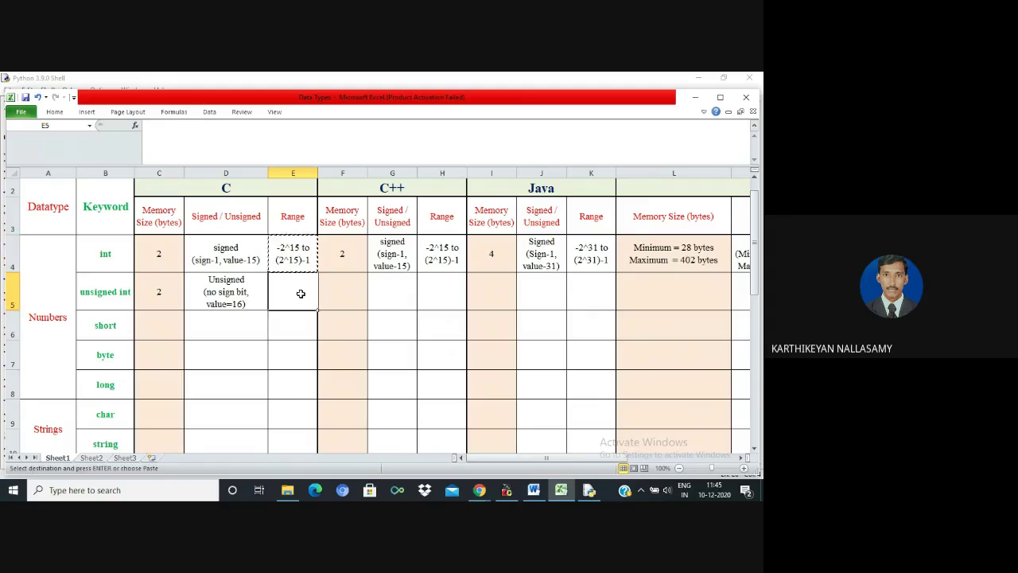
key(ctrl+v)
- Change the C Range entry for unsigned int to "0 to (2^16)-1"
double_click(296, 286)
key(BackSpace)
key(BackSpace)
key(BackSpace)
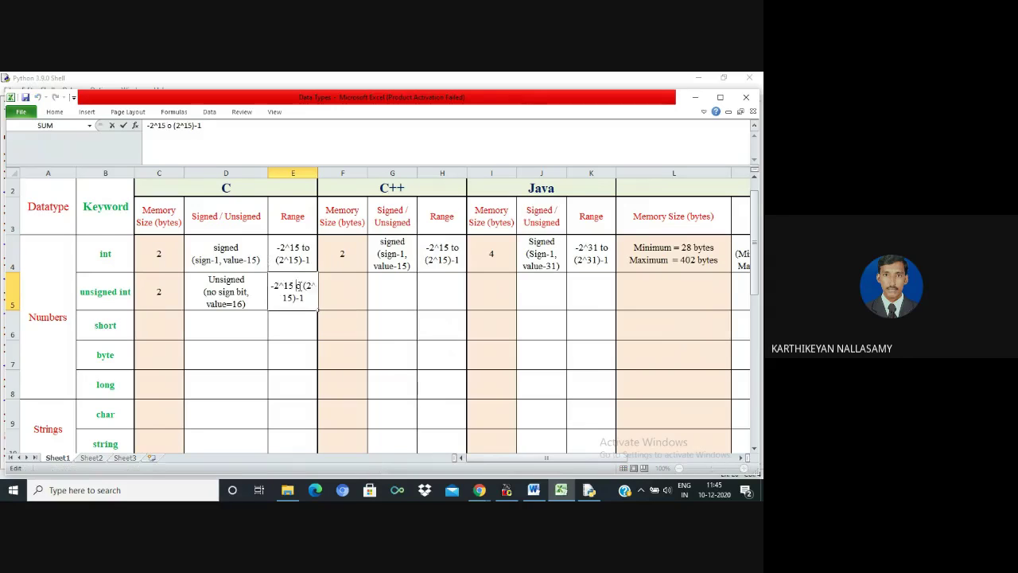
key(BackSpace)
key(BackSpace)
key(BackSpace)
key(BackSpace)
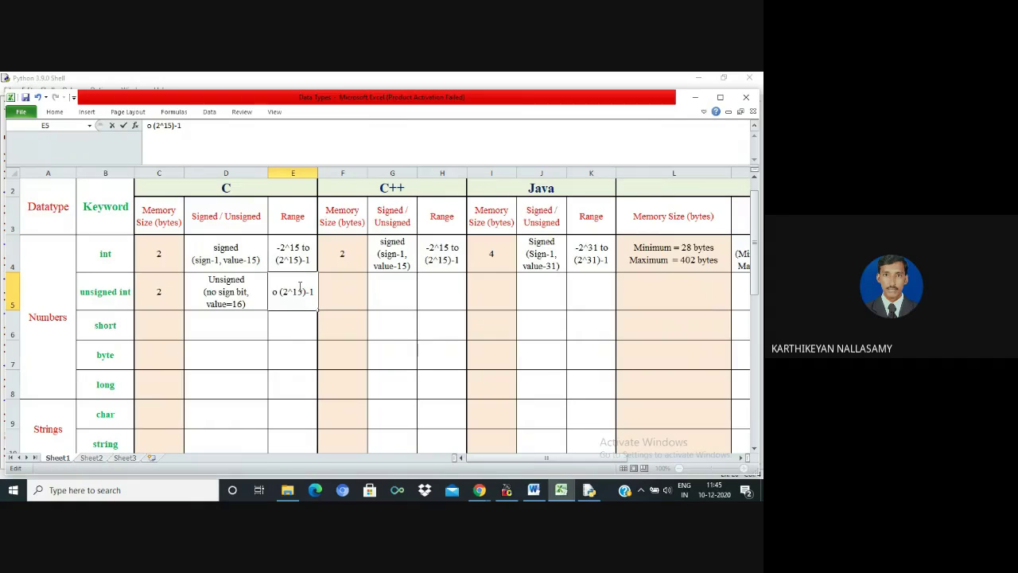
text(0 t)
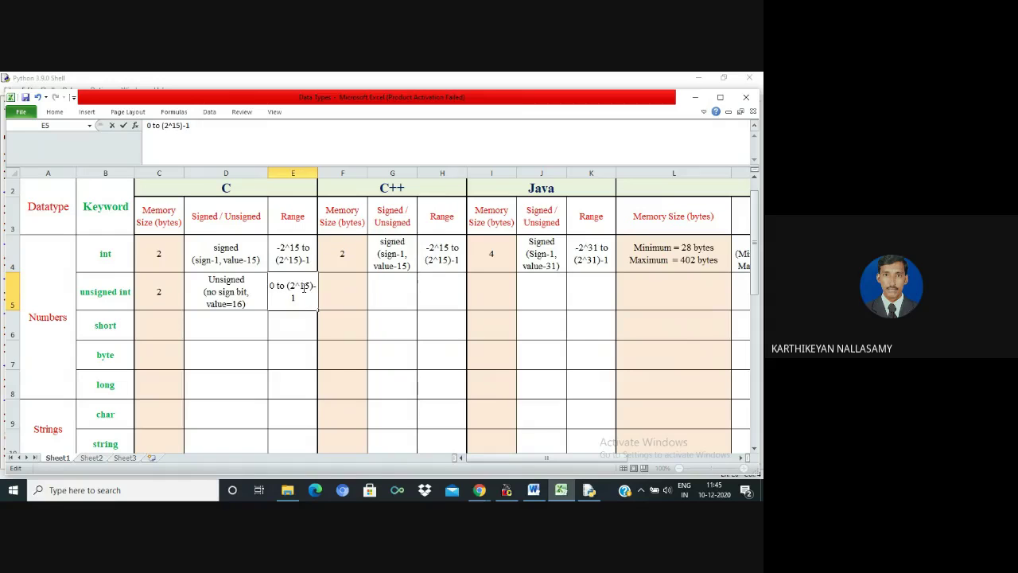
key(BackSpace)
text(6)
click(353, 294)
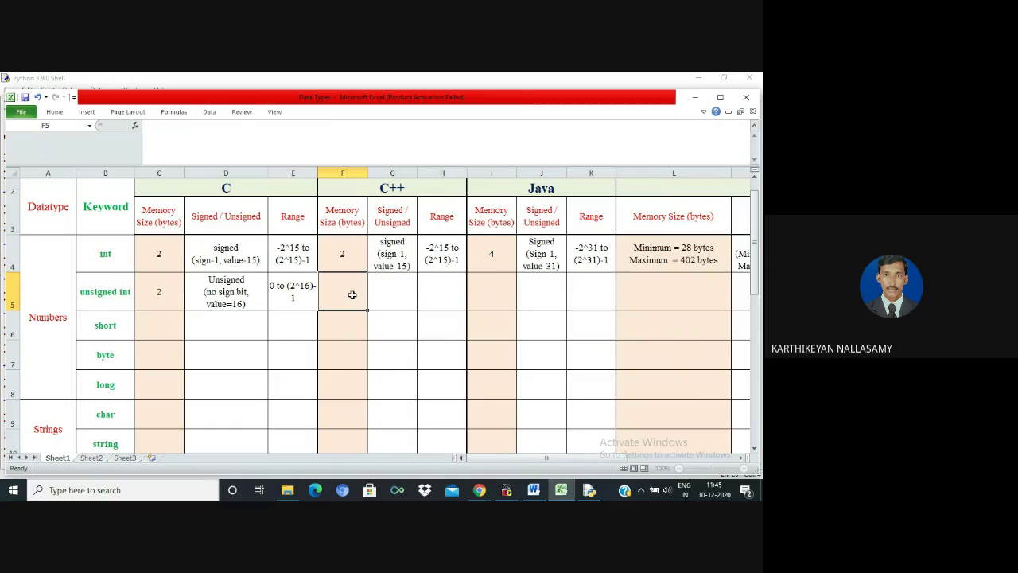
- Copy the three C entries for unsigned int into the matching C++ cells of the same row
drag(179, 296, 303, 280)
key(ctrl+c)
click(349, 292)
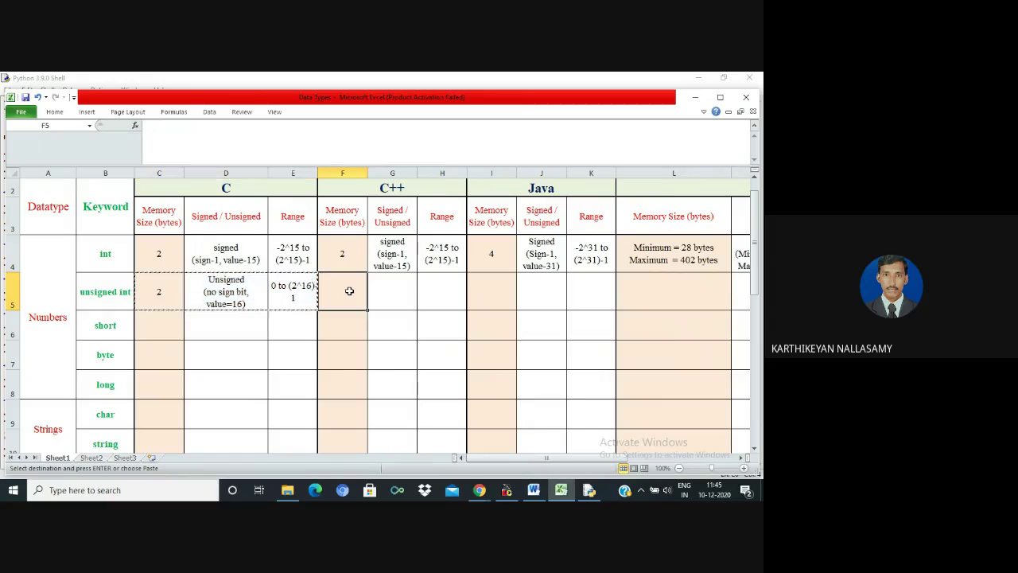
key(ctrl+v)
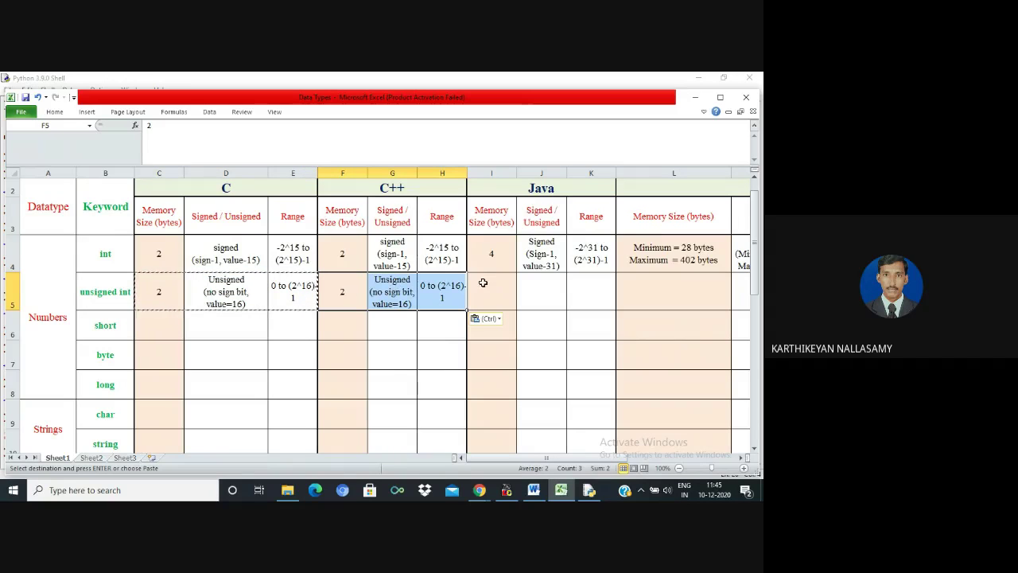
- Merge the three Java cells for unsigned int and enter "NA" in the merged cell
click(483, 284)
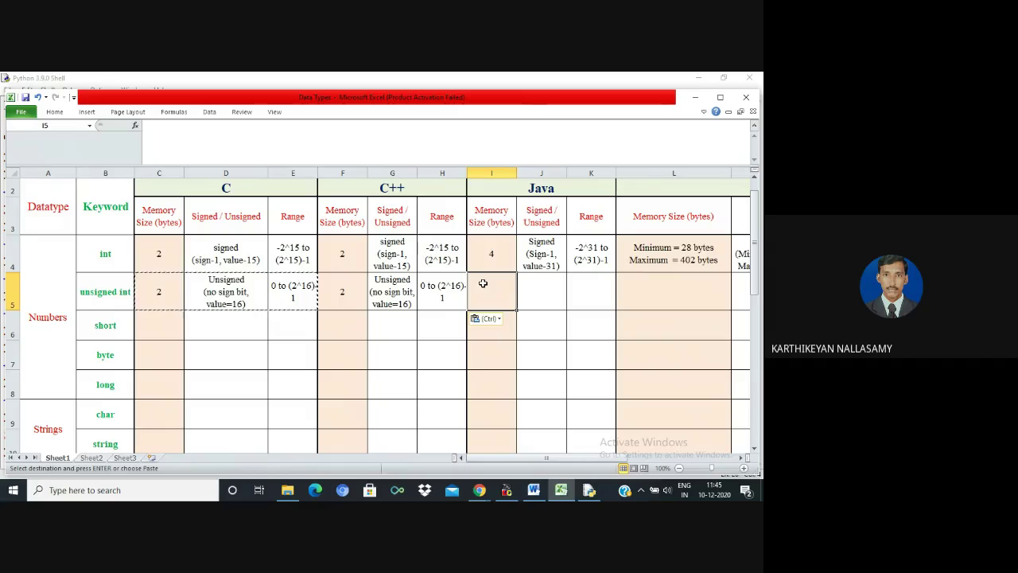
key(shift+Right)
key(shift+Right)
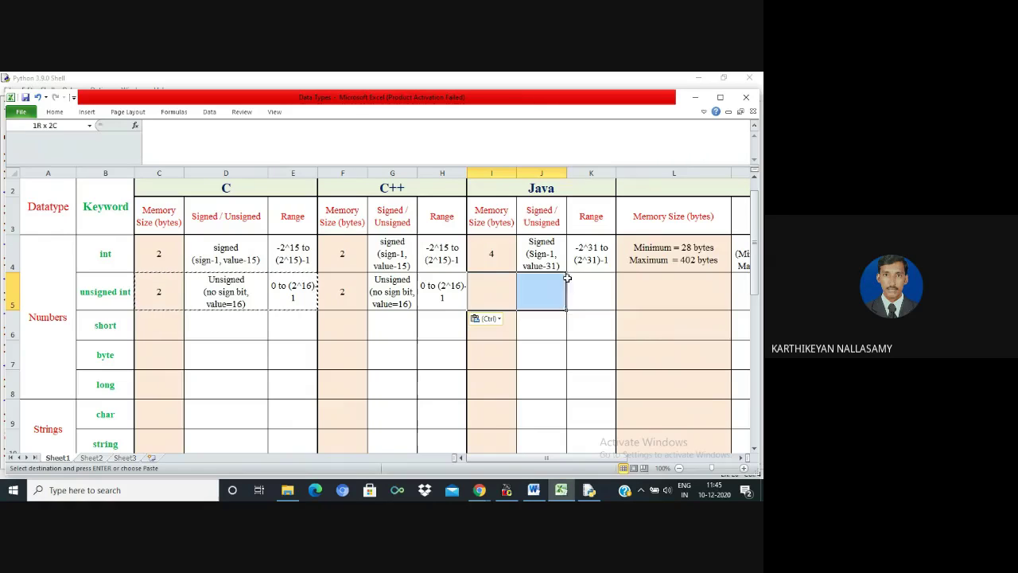
click(64, 114)
click(328, 147)
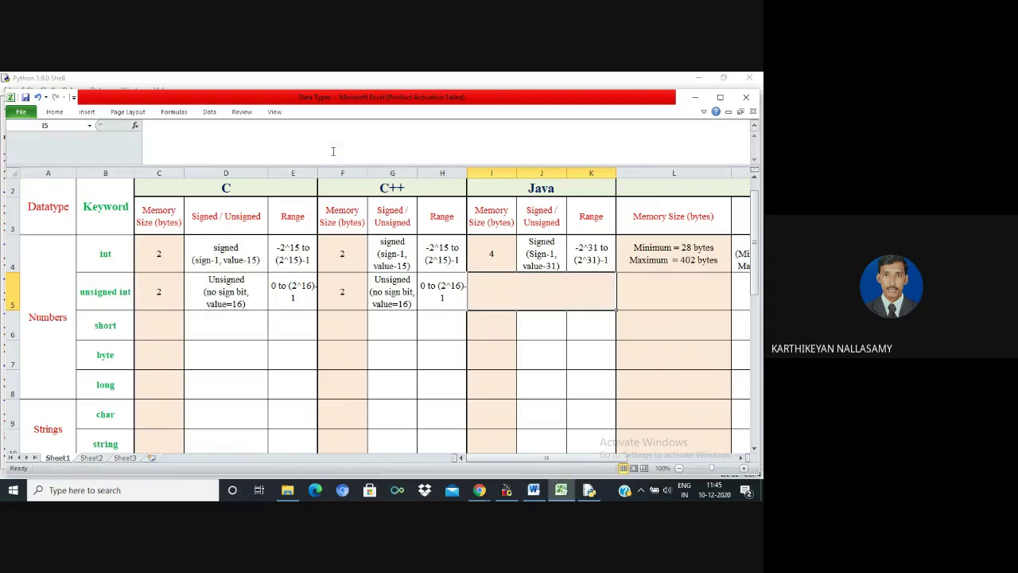
text(NA)
key(Return)
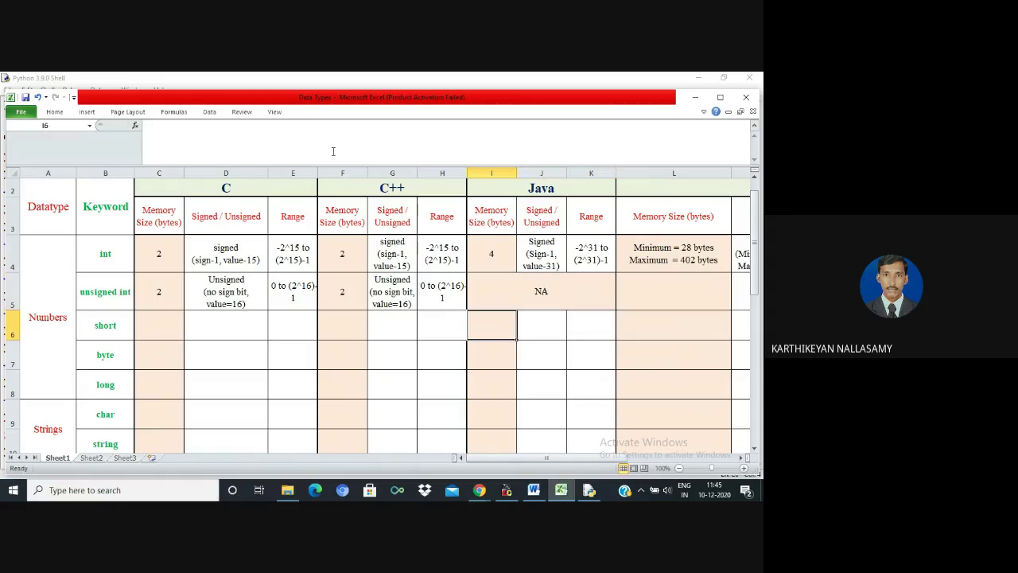
- Copy the merged Java "NA" cell onto the three Python cells of the unsigned int row
key(Up)
key(Right)
key(Right)
key(Left)
key(Left)
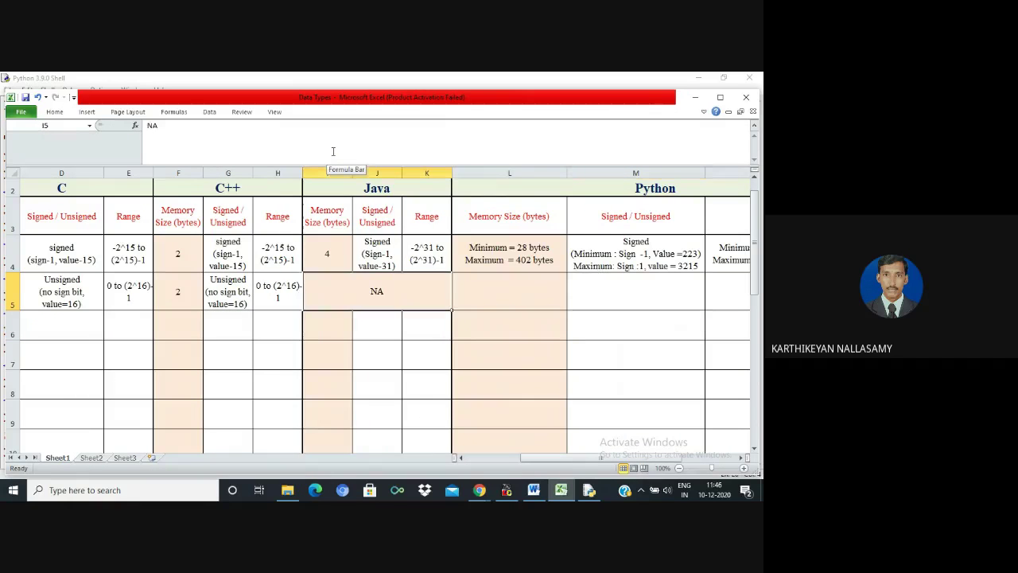
key(ctrl+c)
key(Right)
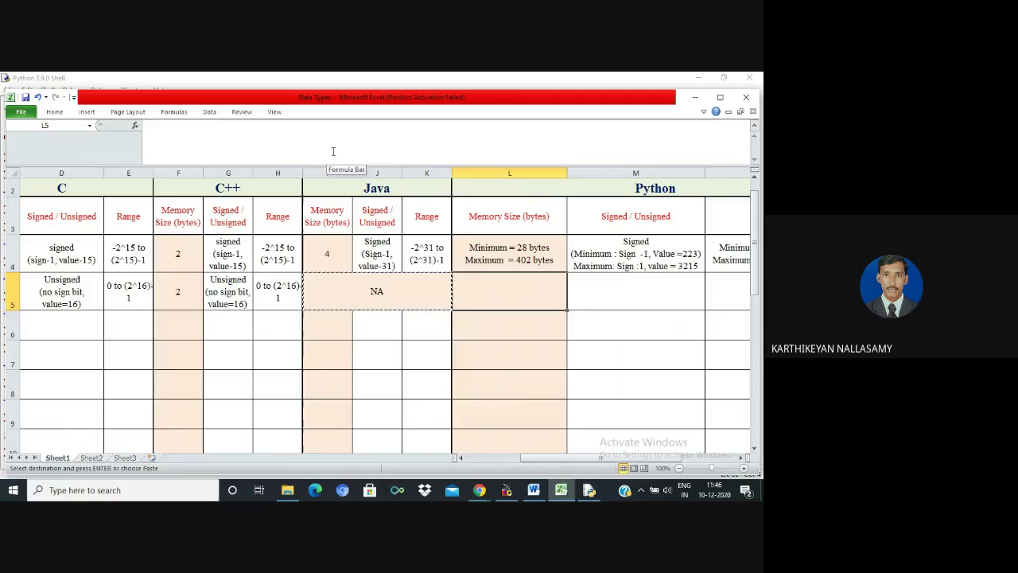
key(shift+Right)
key(shift+Right)
key(ctrl+v)
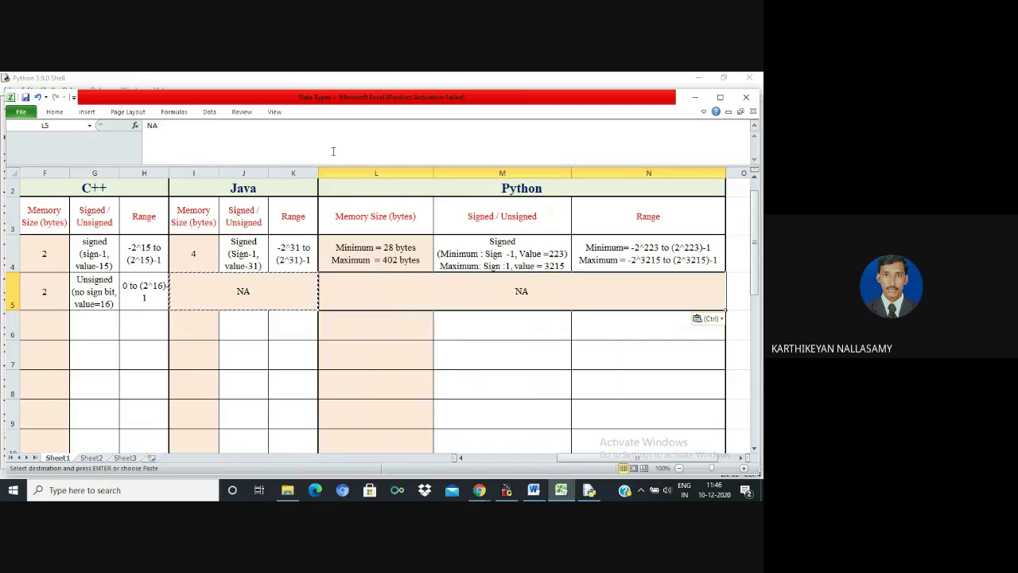
- Enter 2 as the Memory Size (bytes) for short under C
click(176, 317)
key(Left)
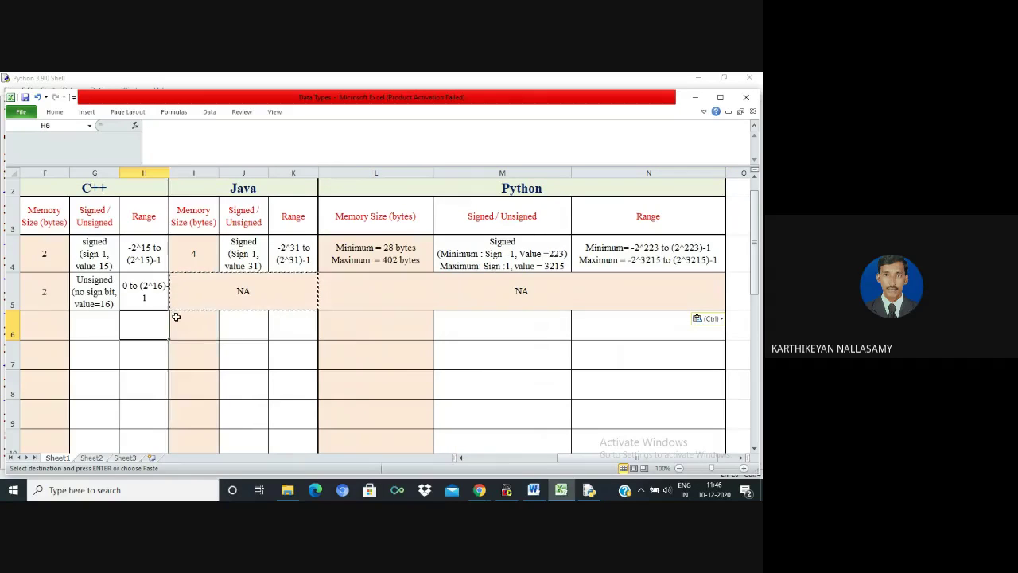
key(Left)
key(Left)
key(Left)
key(Left)
key(Left)
key(Left)
key(Right)
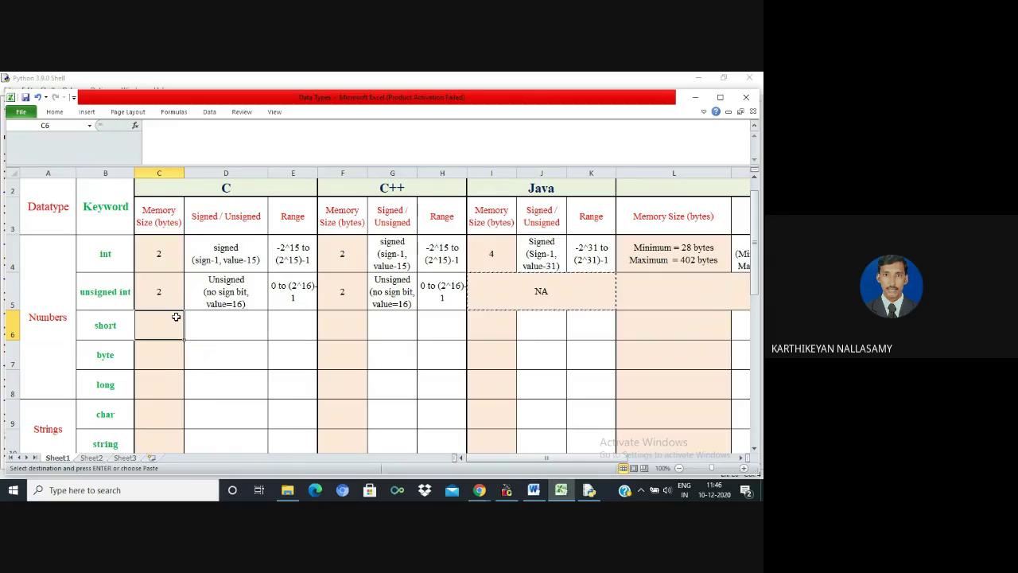
text(2)
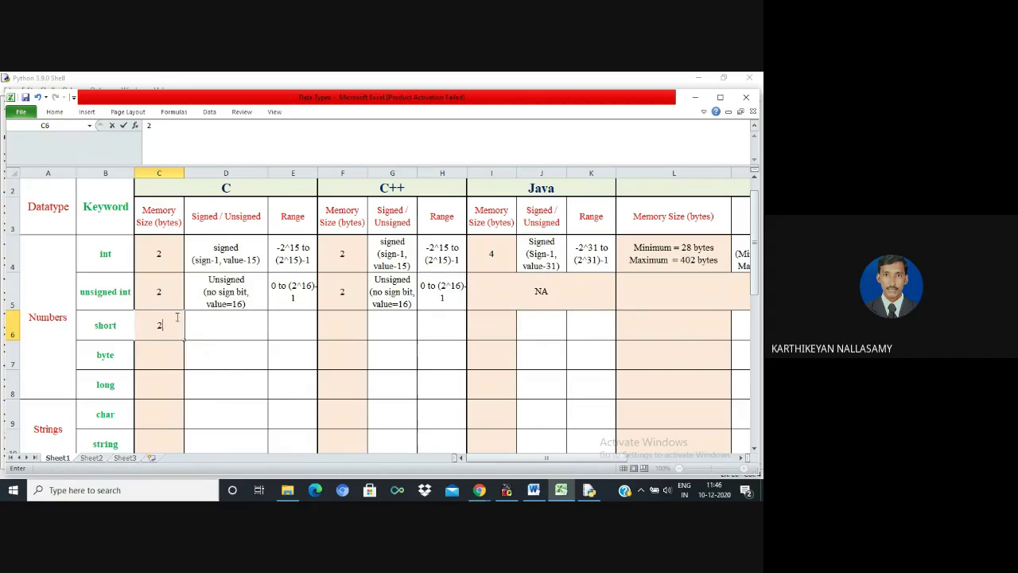
key(Return)
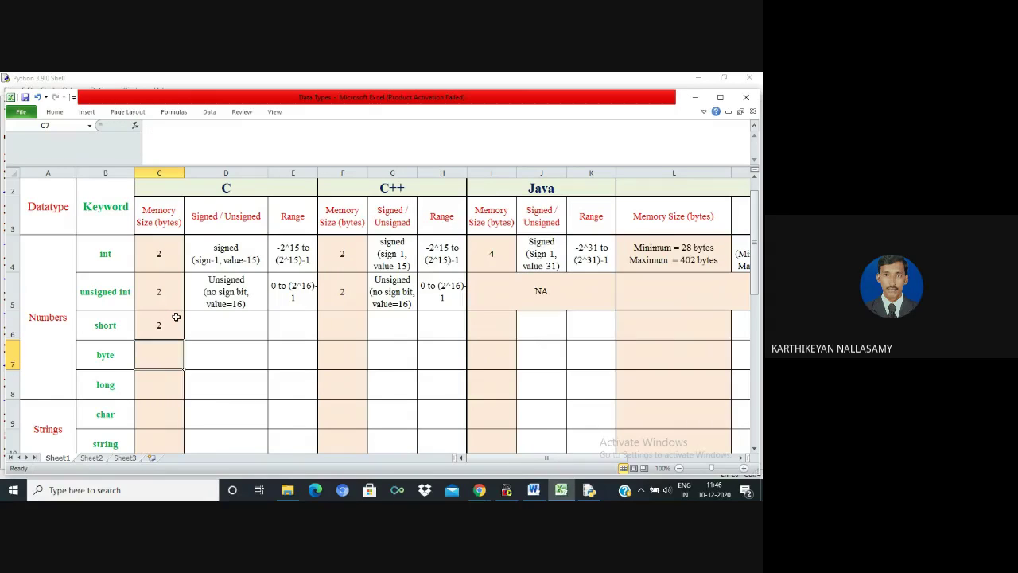
- Copy the three C entries for unsigned int into the short row under both C and C++
key(shift+Right)
key(shift+Right)
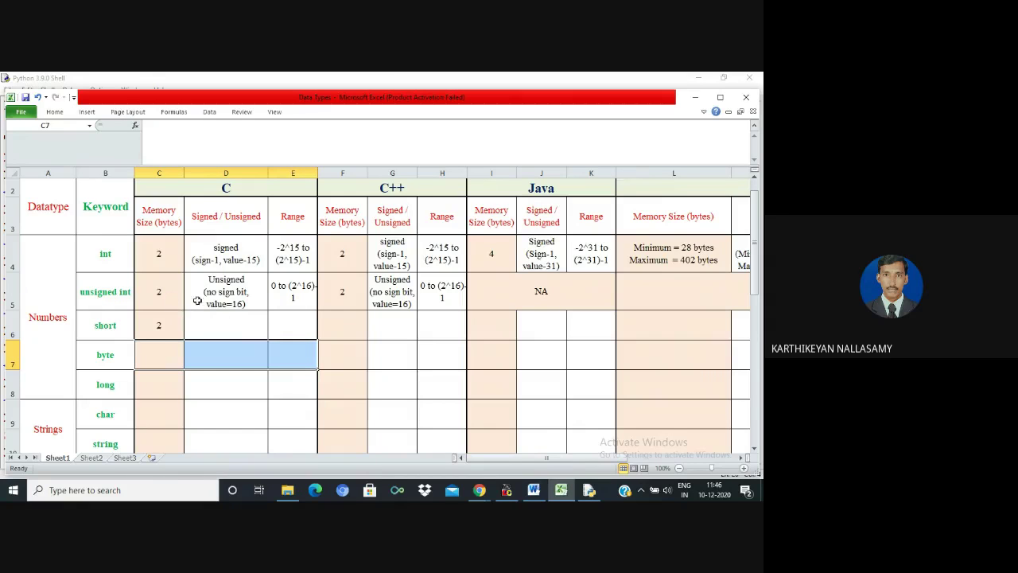
click(164, 338)
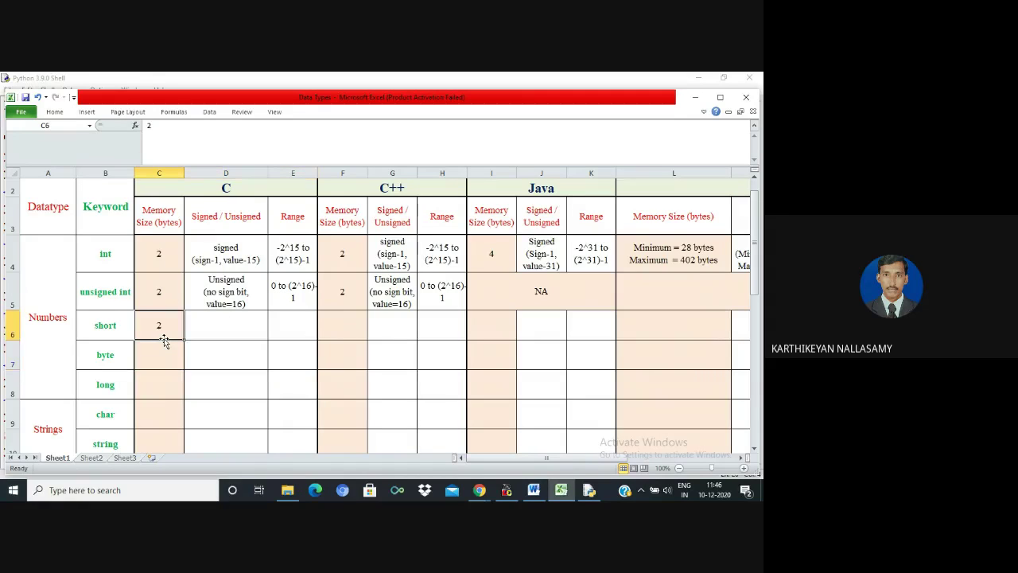
key(Up)
key(Up)
key(Down)
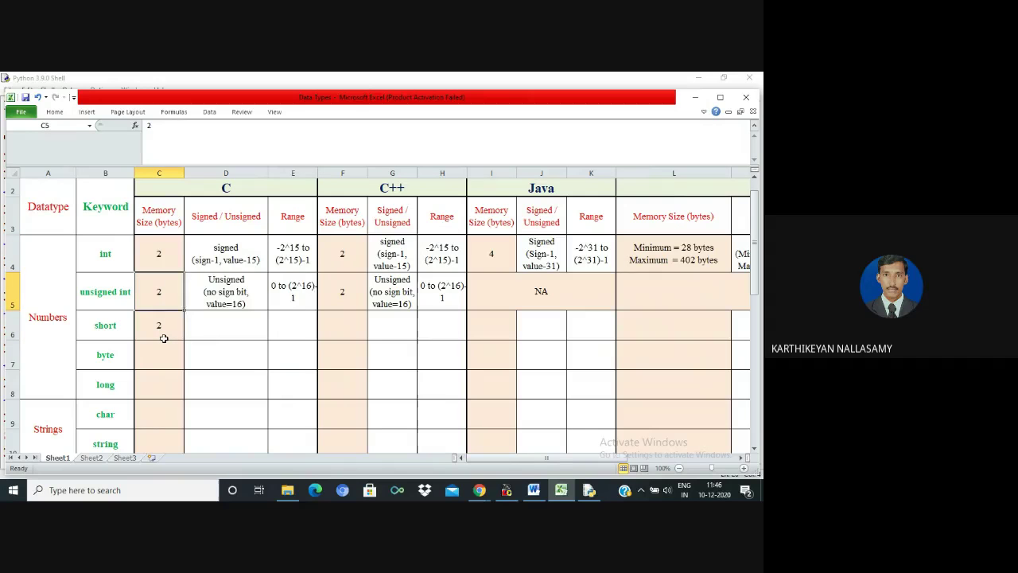
key(shift+Right)
key(shift+Right)
key(ctrl+c)
key(Down)
key(ctrl+v)
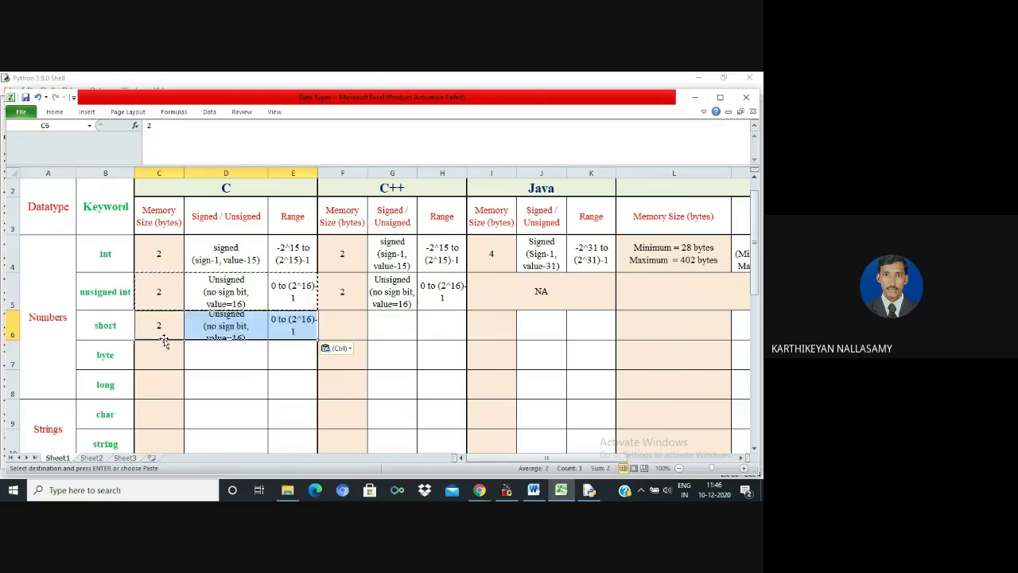
key(Right)
key(ctrl+v)
- Enter 2 as the Memory Size (bytes) for short under Java
key(Right)
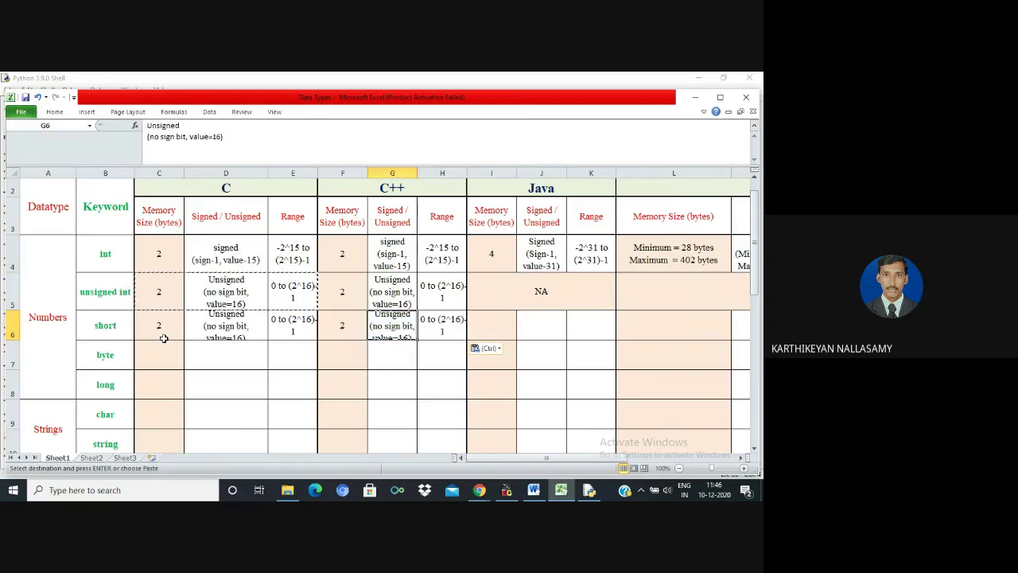
key(Right)
key(Right)
text(2)
key(Right)
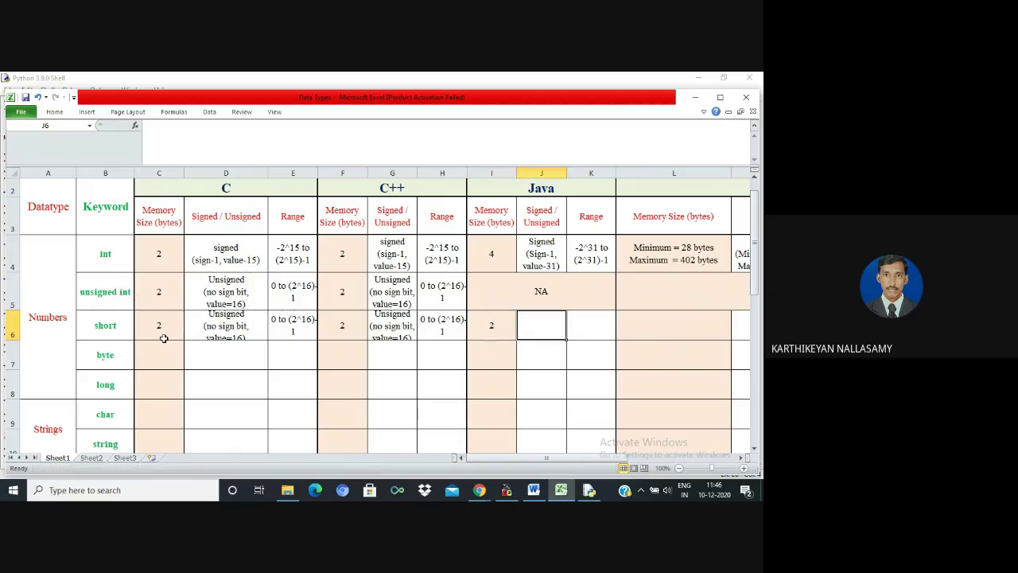
key(Left)
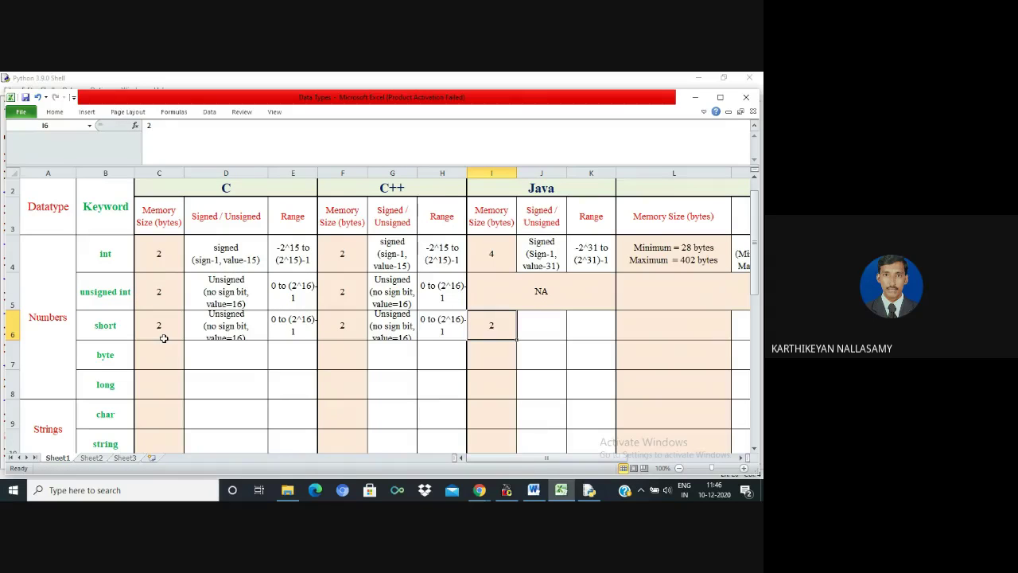
click(345, 325)
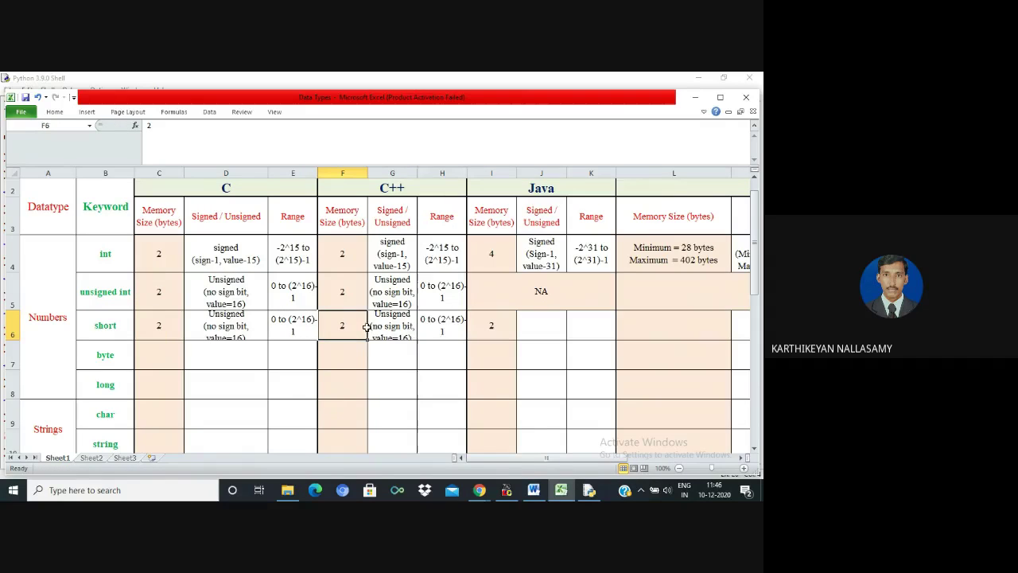
drag(366, 327, 436, 332)
key(ctrl+c)
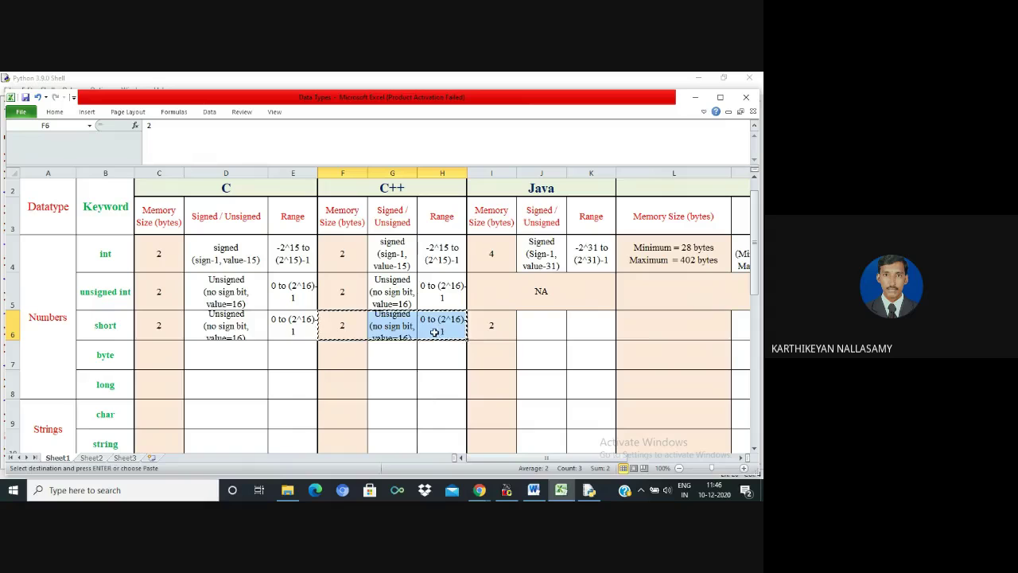
- Change the C Signed / Unsigned entry for short to "signed" with "(sign bit=1, value=15)" on the second line
click(249, 322)
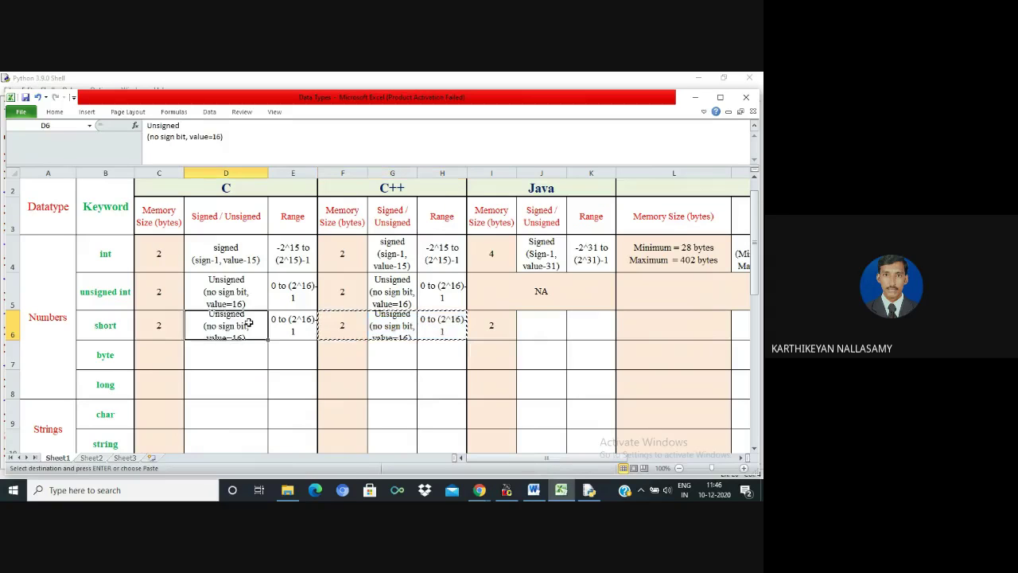
double_click(249, 322)
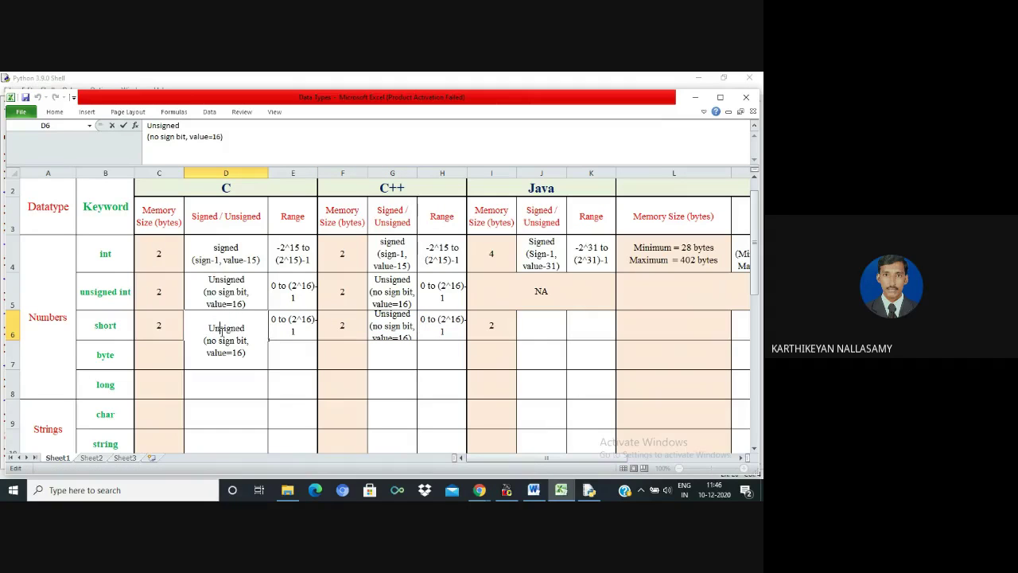
click(220, 328)
key(BackSpace)
key(BackSpace)
key(BackSpace)
key(BackSpace)
key(BackSpace)
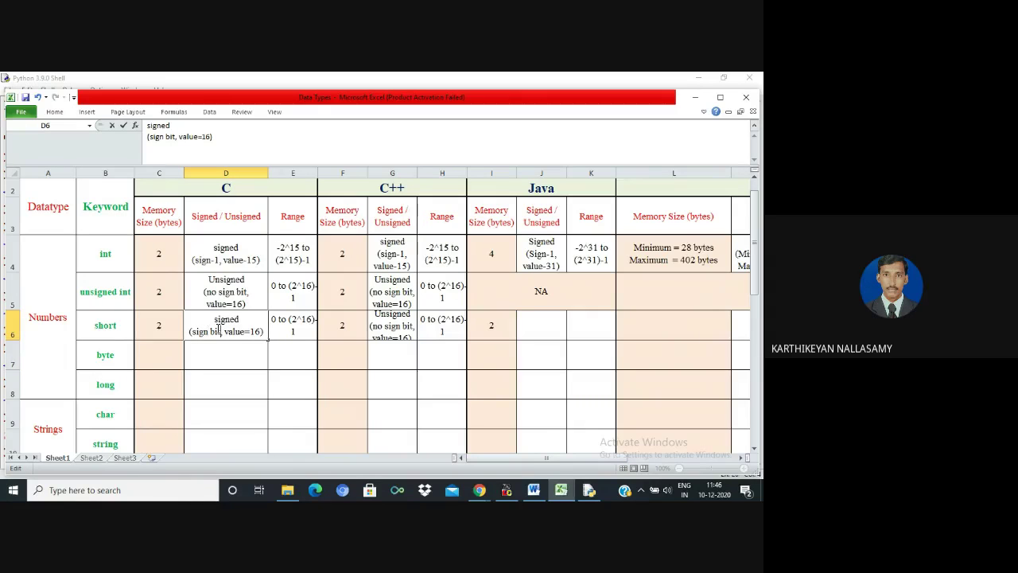
text(=1)
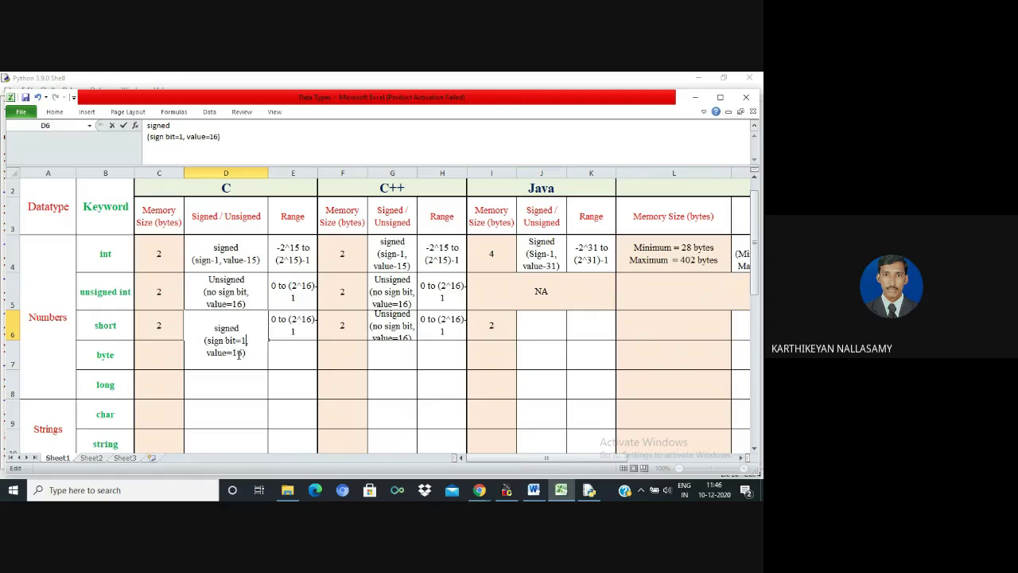
click(239, 355)
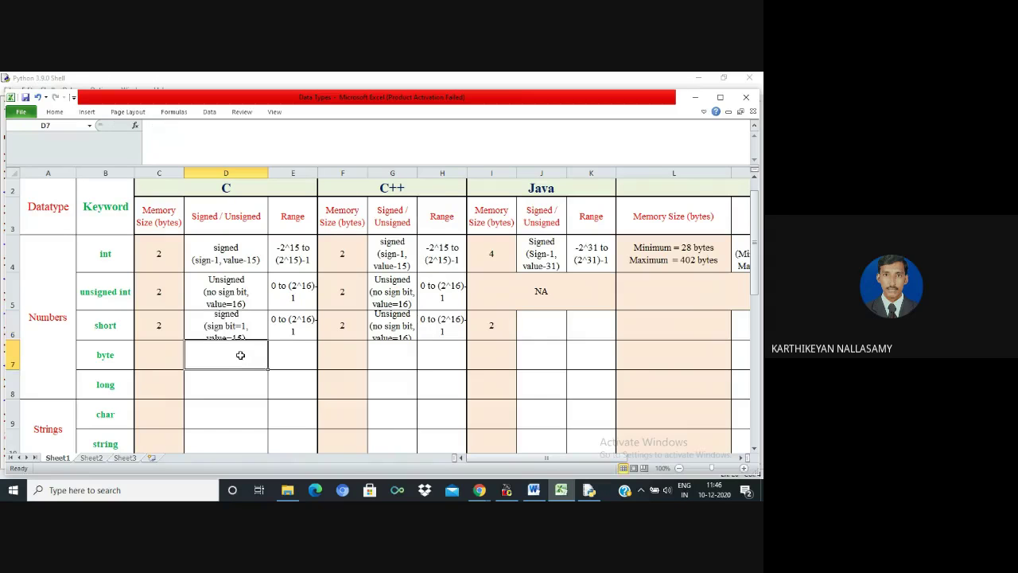
- Replace the C Range entry for short with a copy of int's C range, "-2^15 to (2^15)-1"
click(289, 249)
key(ctrl+c)
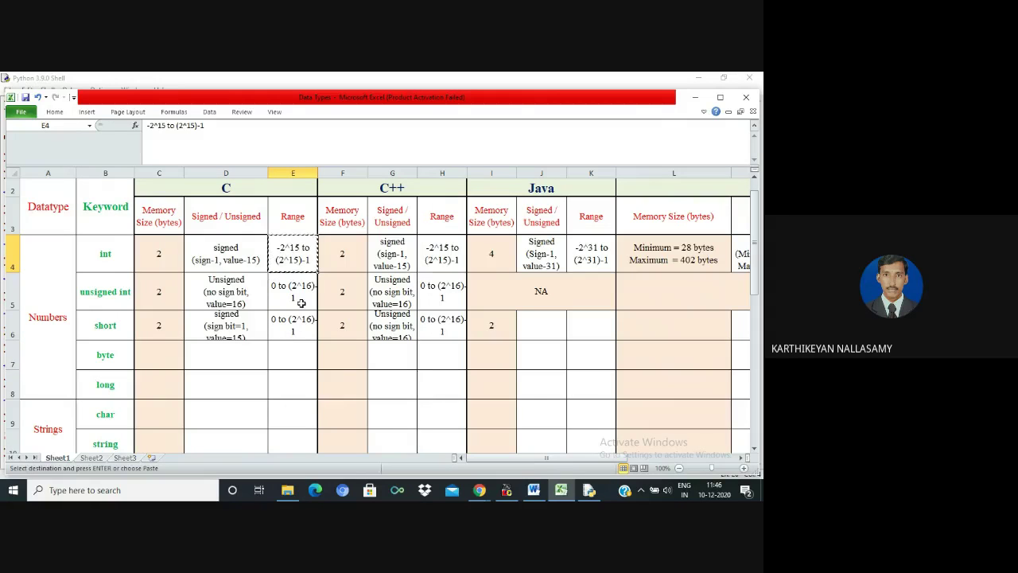
click(285, 335)
key(ctrl+v)
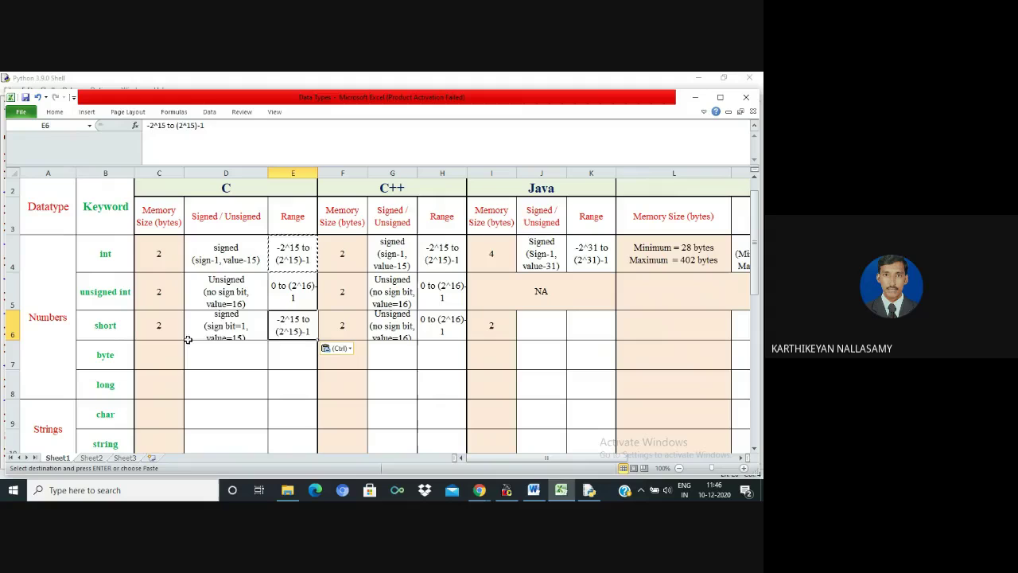
- Copy the three C entries for short into the short row under both C++ and Java
drag(159, 326, 292, 330)
key(ctrl+c)
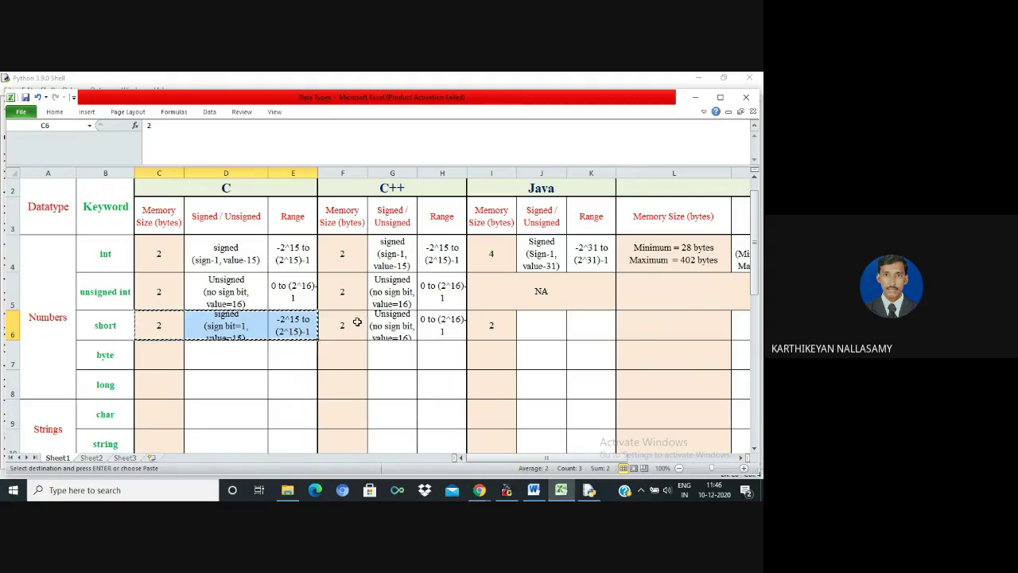
click(355, 322)
key(ctrl+v)
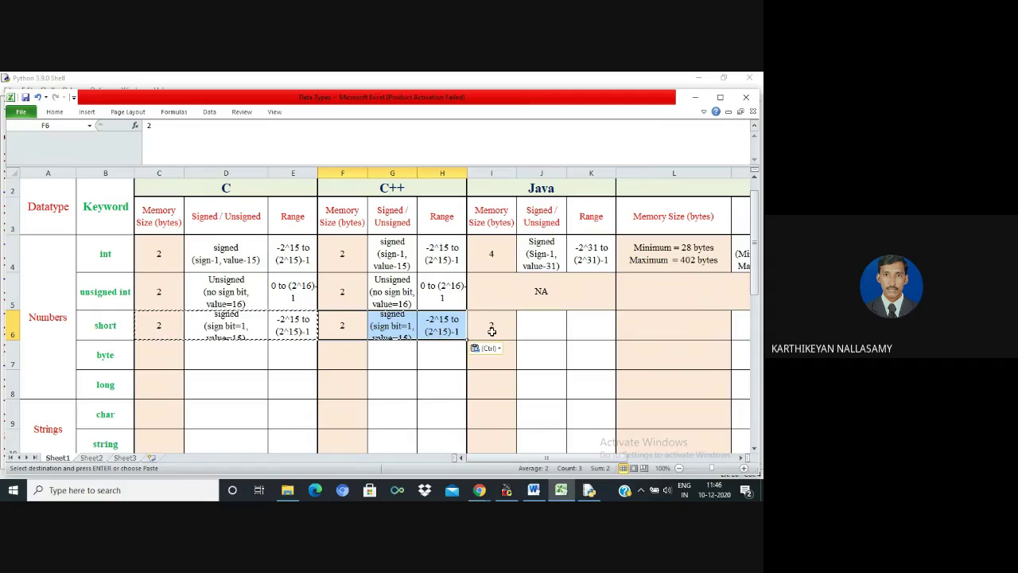
click(491, 330)
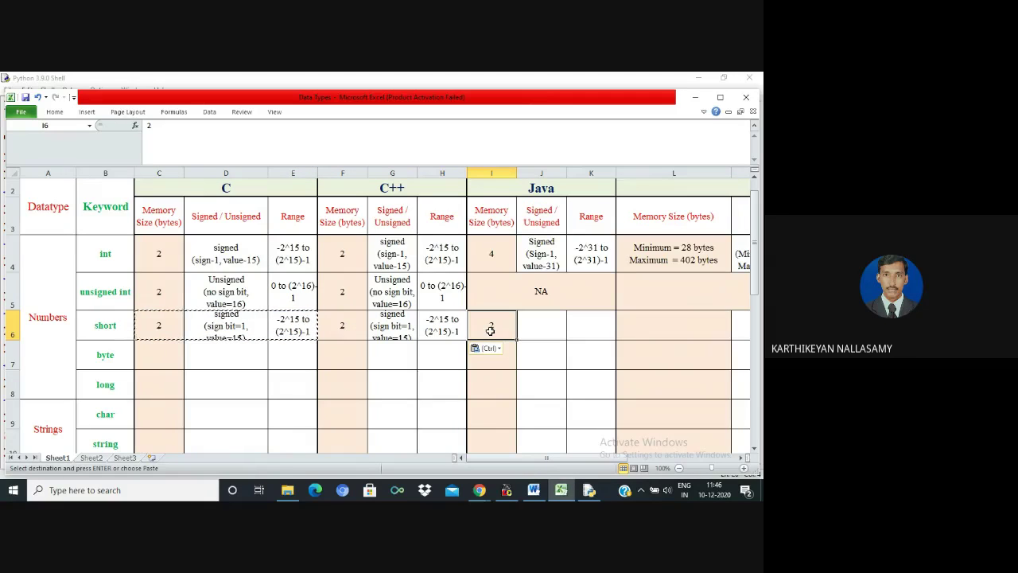
key(ctrl+v)
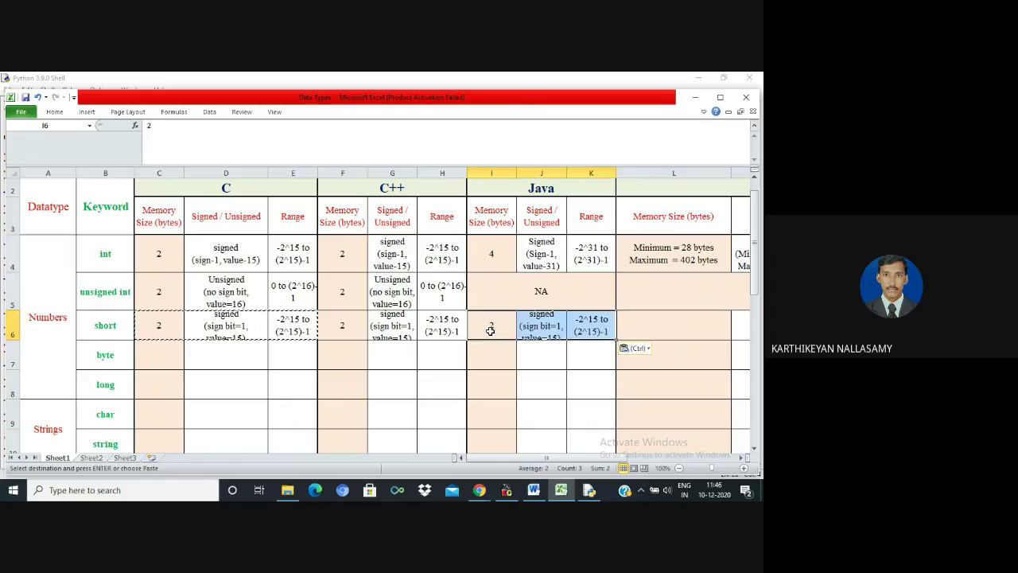
- Extend the merged Python NA entry for unsigned int down to the short row
click(646, 323)
scroll(646, 323, right, 2)
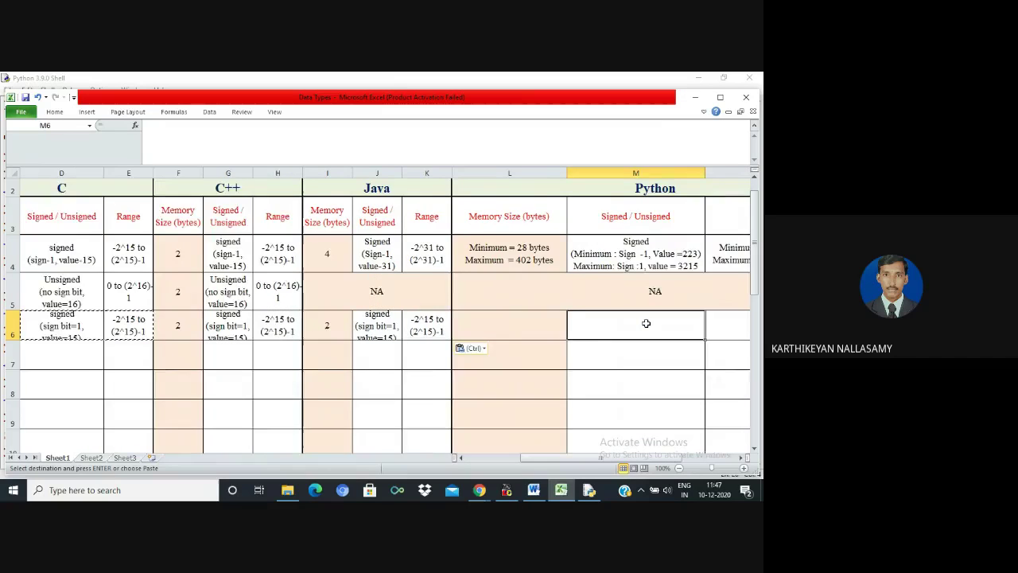
scroll(557, 315, right, 3)
click(474, 303)
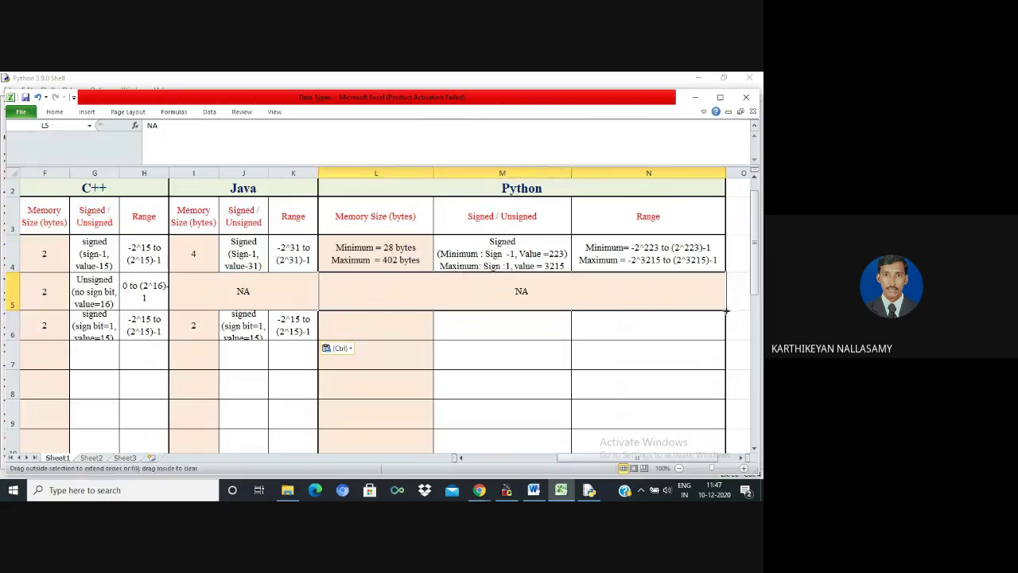
click(374, 326)
key(Return)
click(347, 362)
key(Left)
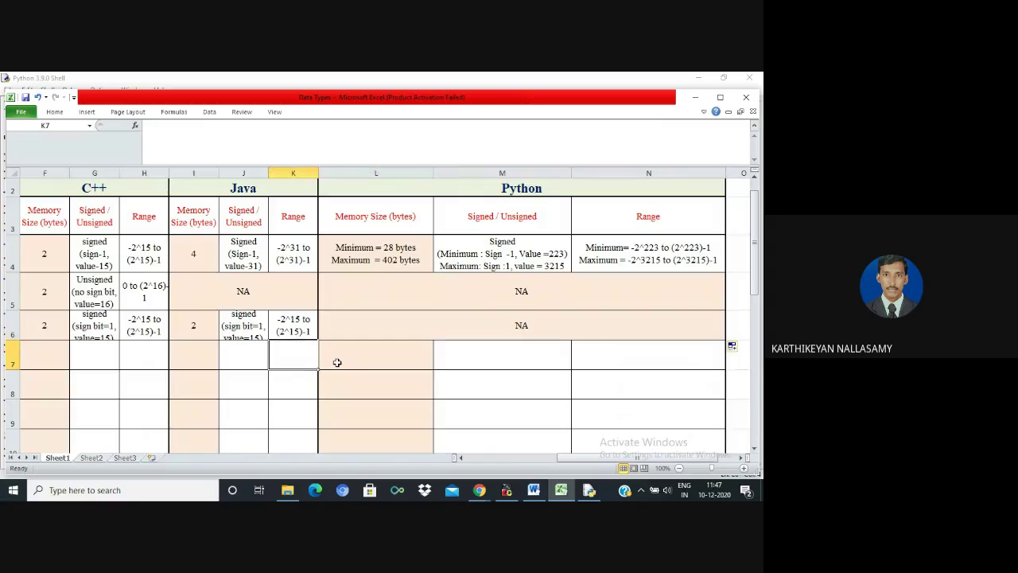
- Merge and center the three C cells for byte and enter "NA"
key(Home)
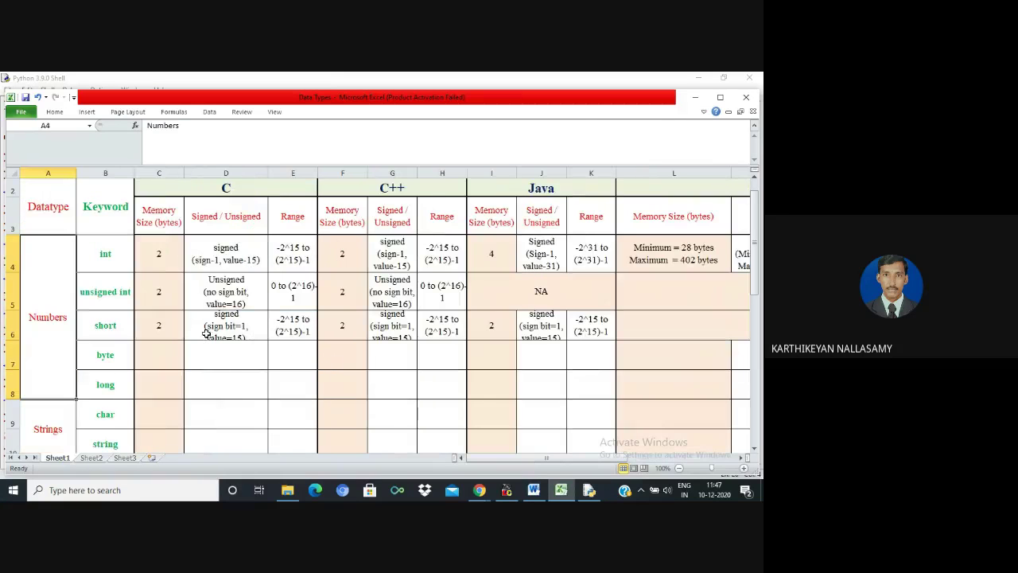
click(163, 346)
drag(164, 347, 291, 358)
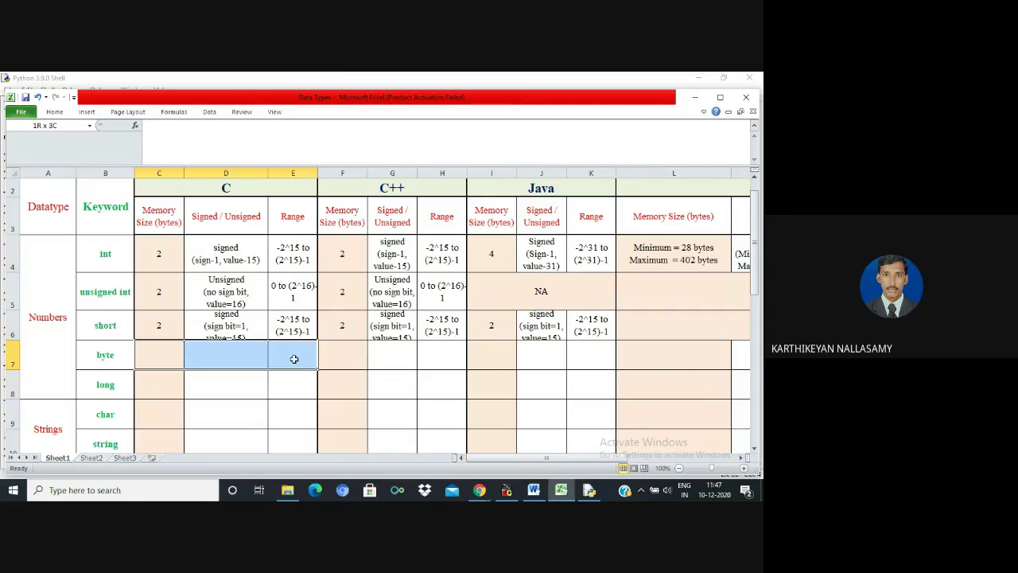
click(54, 113)
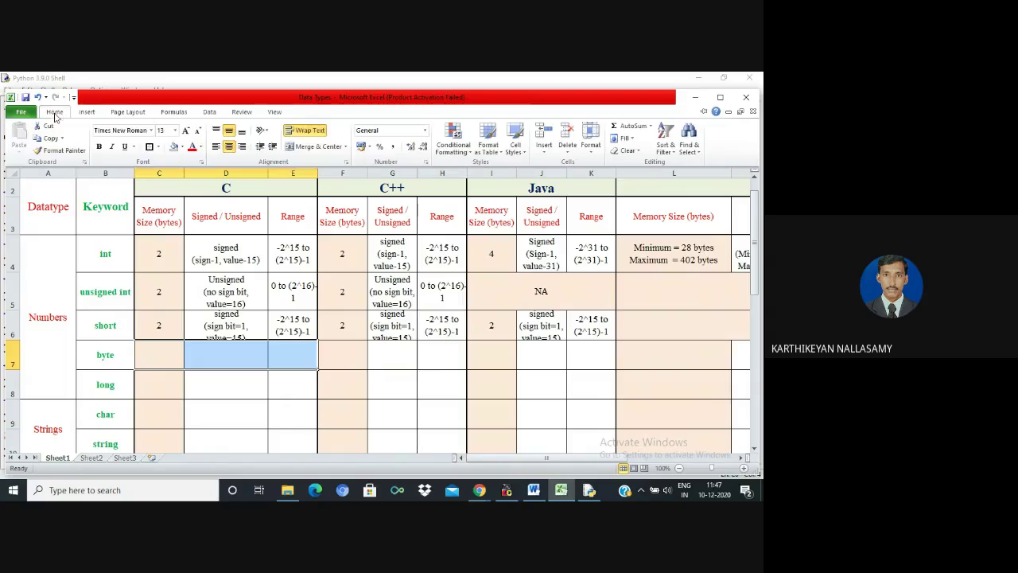
click(315, 146)
text(NA)
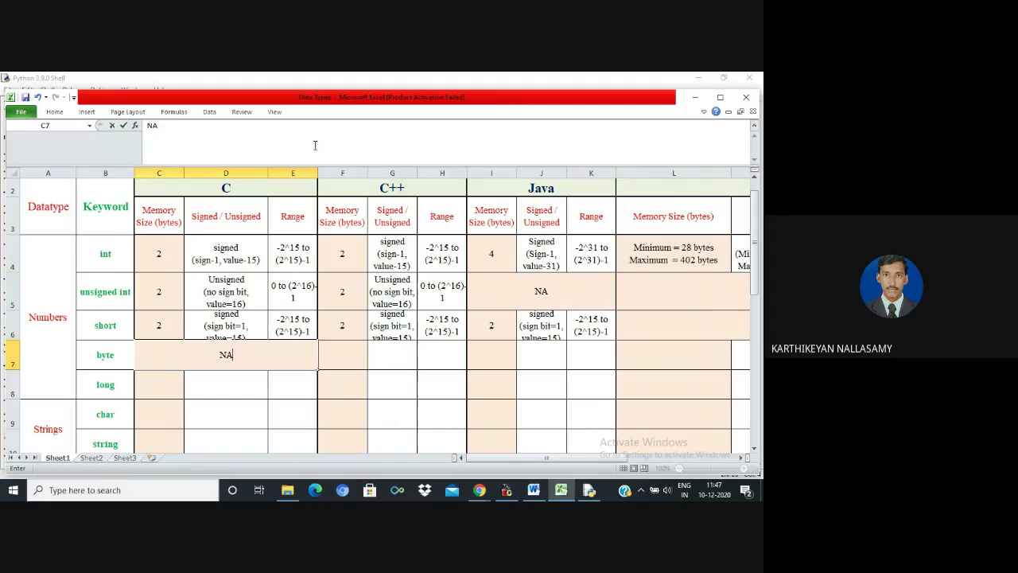
key(Return)
key(Up)
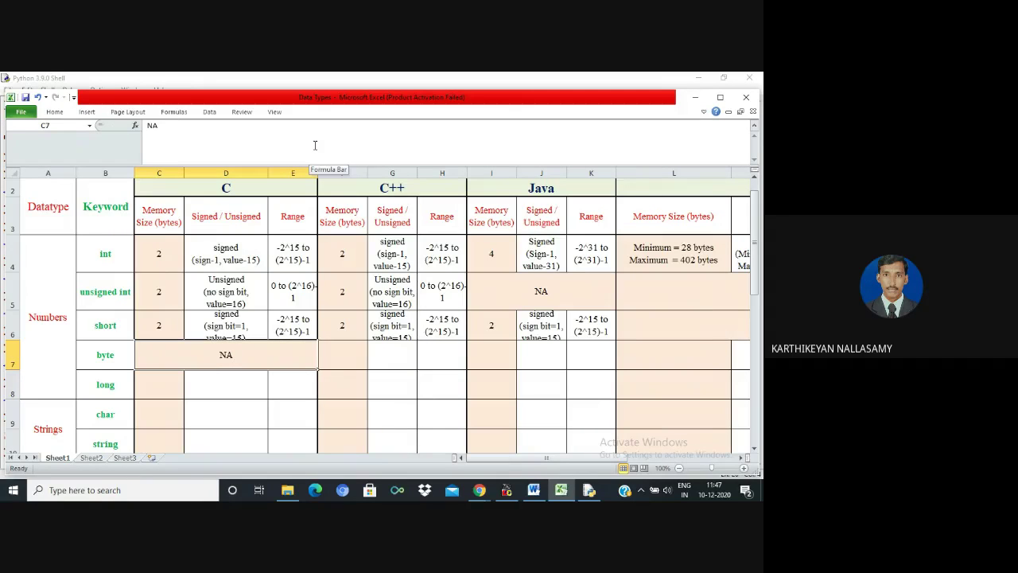
- Copy the merged C NA entry for byte into the C++ cells of the same row
key(ctrl+c)
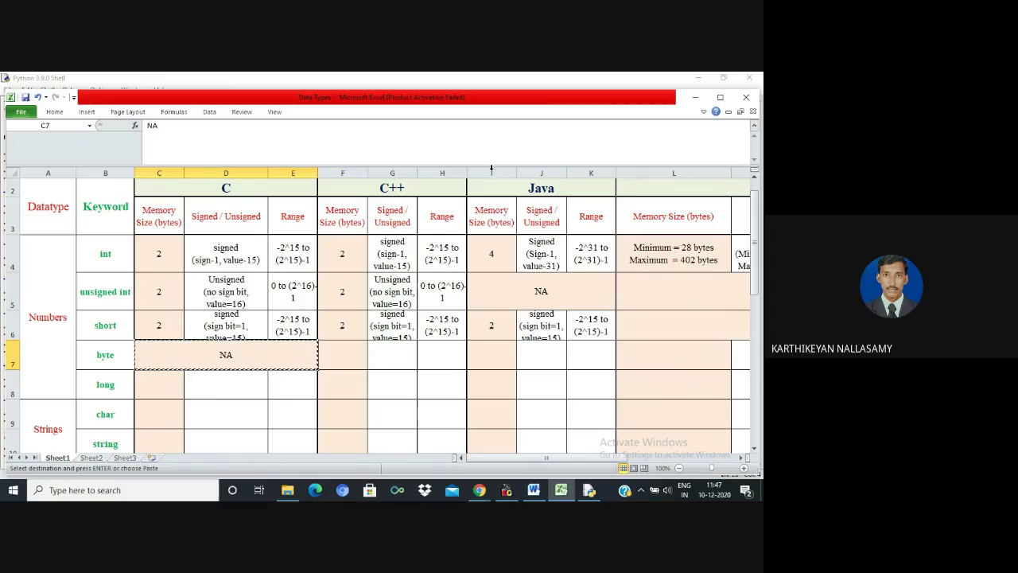
click(352, 355)
key(ctrl+v)
- For byte under Java, enter 1 as the Memory Size and "Signed" with "(sign:1, value=7)" on the second line as Signed / Unsigned
click(495, 356)
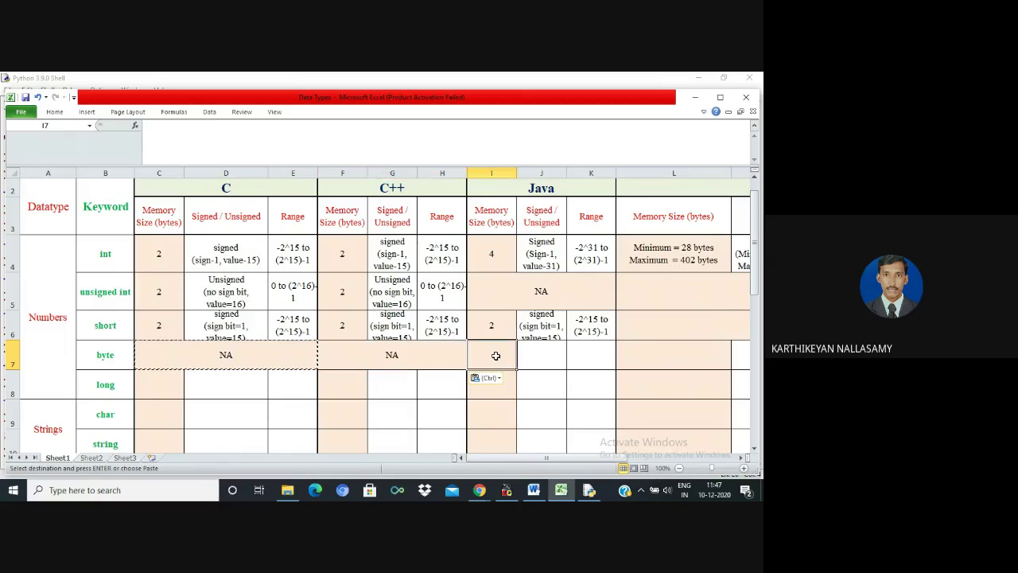
key(Escape)
key(Right)
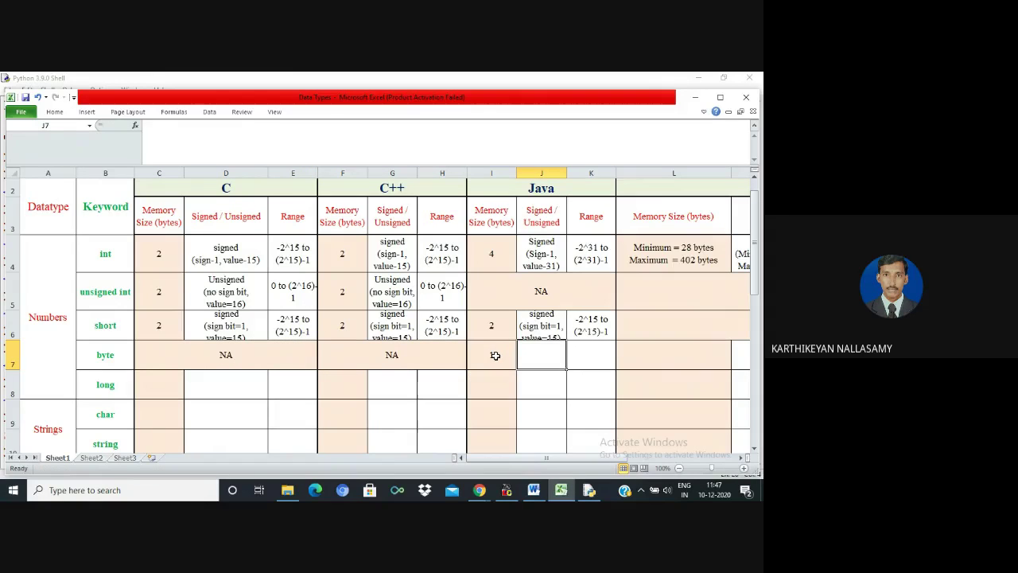
text(Signed)
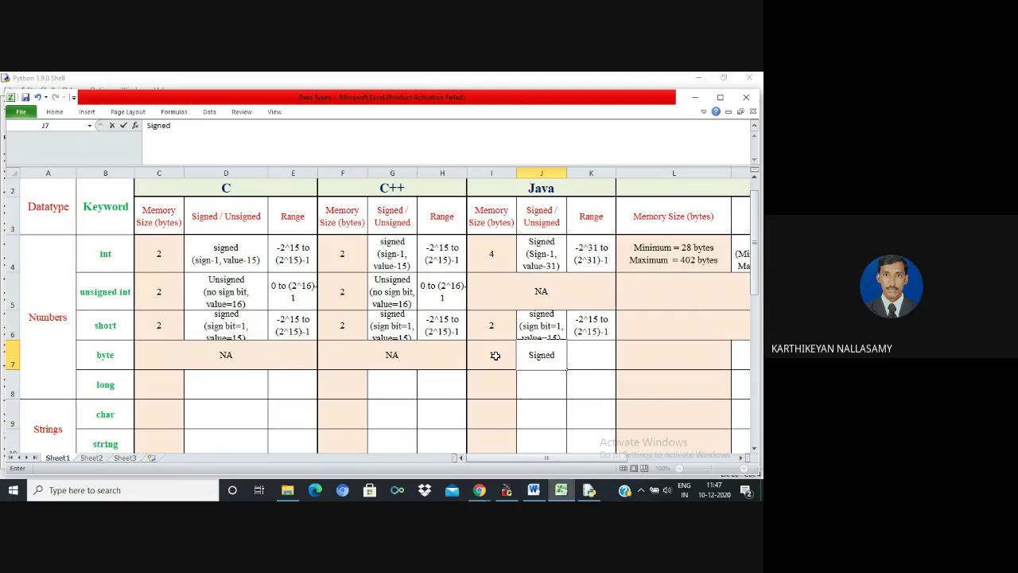
key(alt+Return)
text((si)
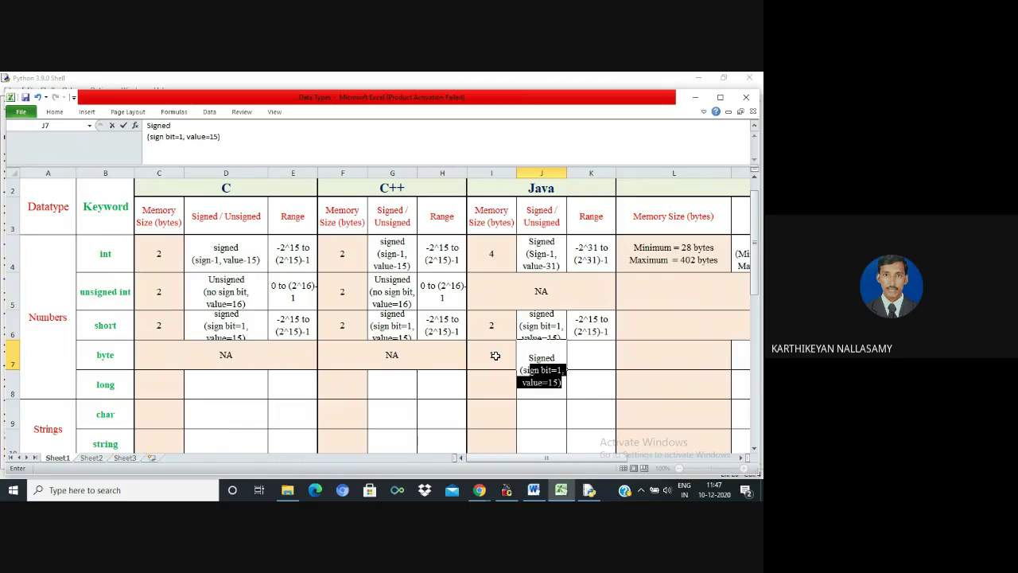
text(gn:1)
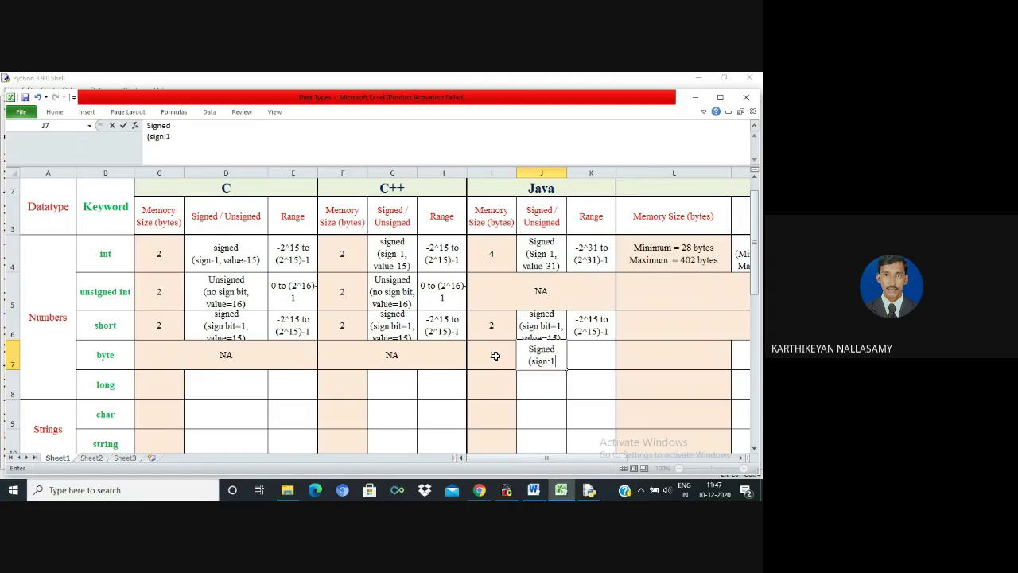
text(, value=7))
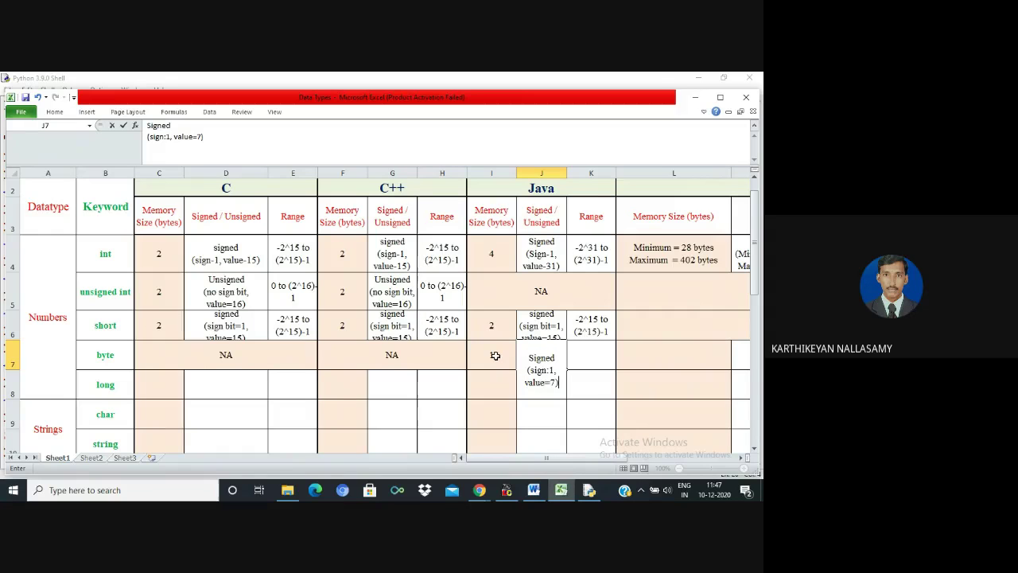
- Try to enter "-2^7 to (2^7)-1" directly as the Java Range for byte
click(594, 361)
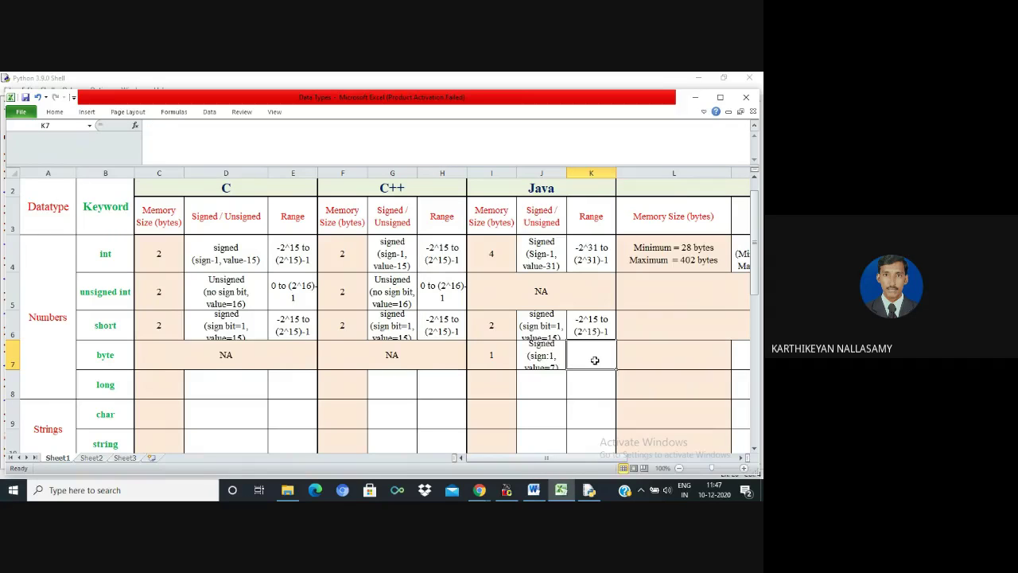
text(-)
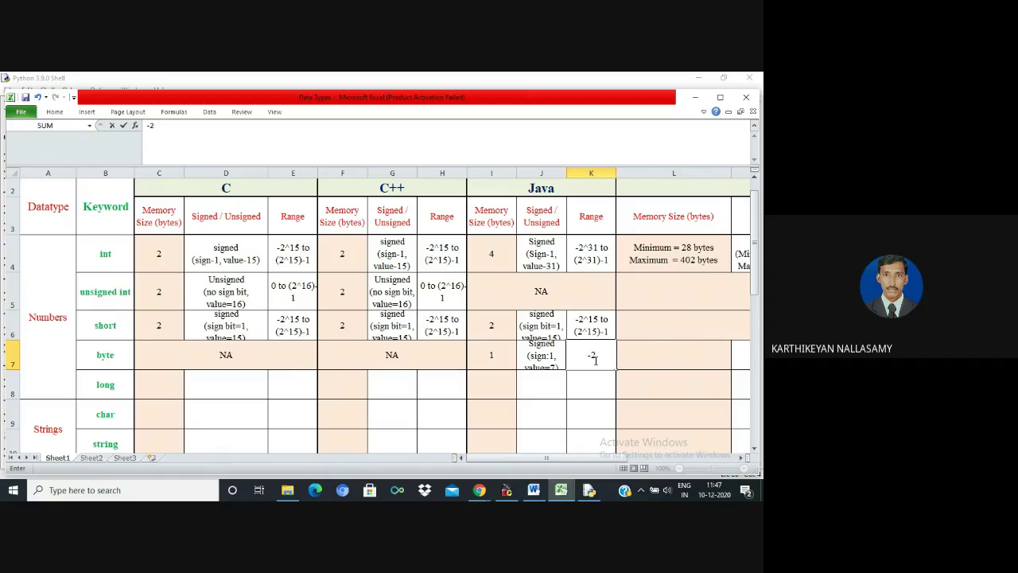
text(2^7 to (2^7)-1)
key(Return)
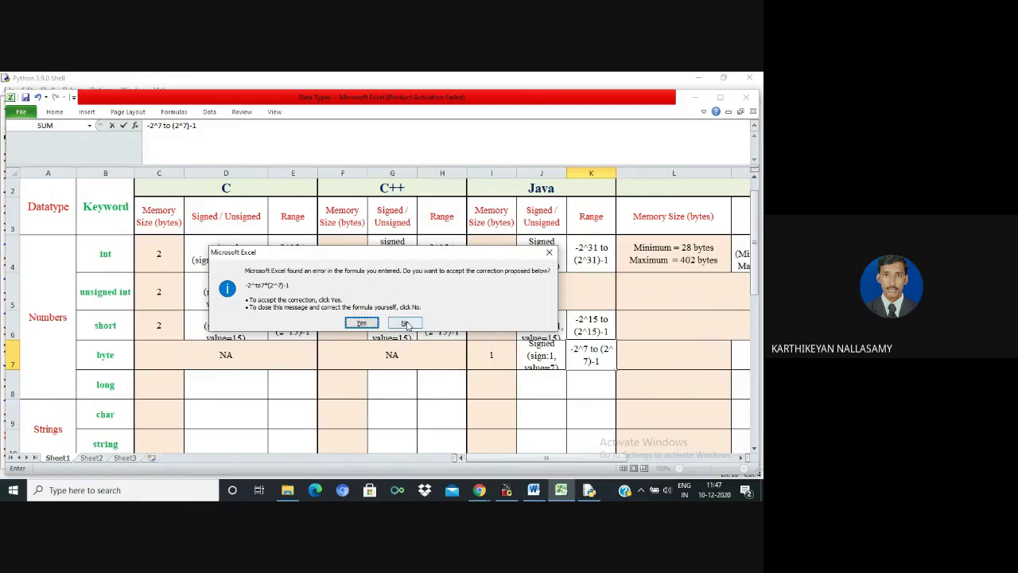
click(405, 323)
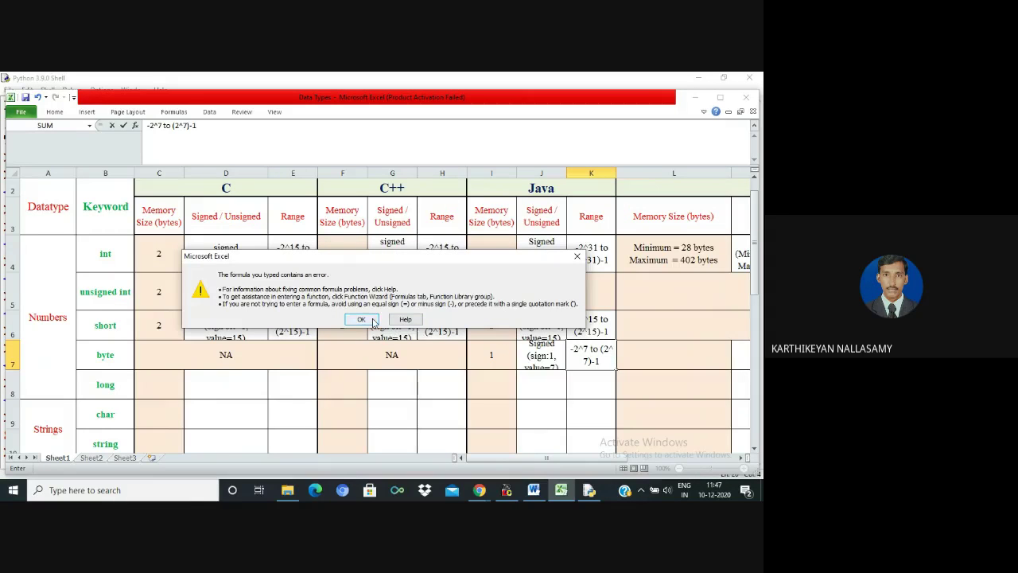
click(373, 322)
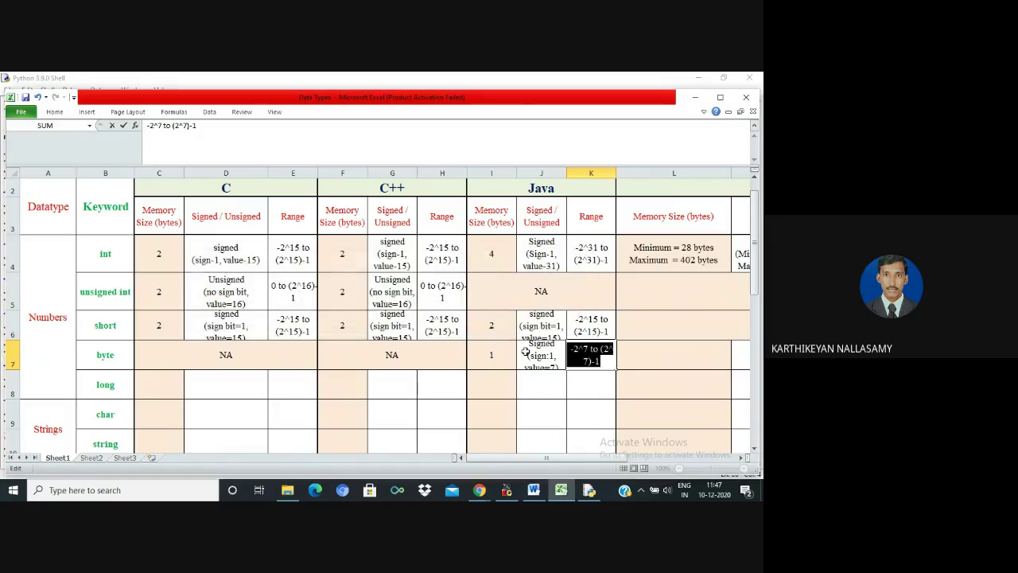
key(BackSpace)
- Copy the Java Range entry for short into byte's Java Range cell and open the copy for editing
click(596, 325)
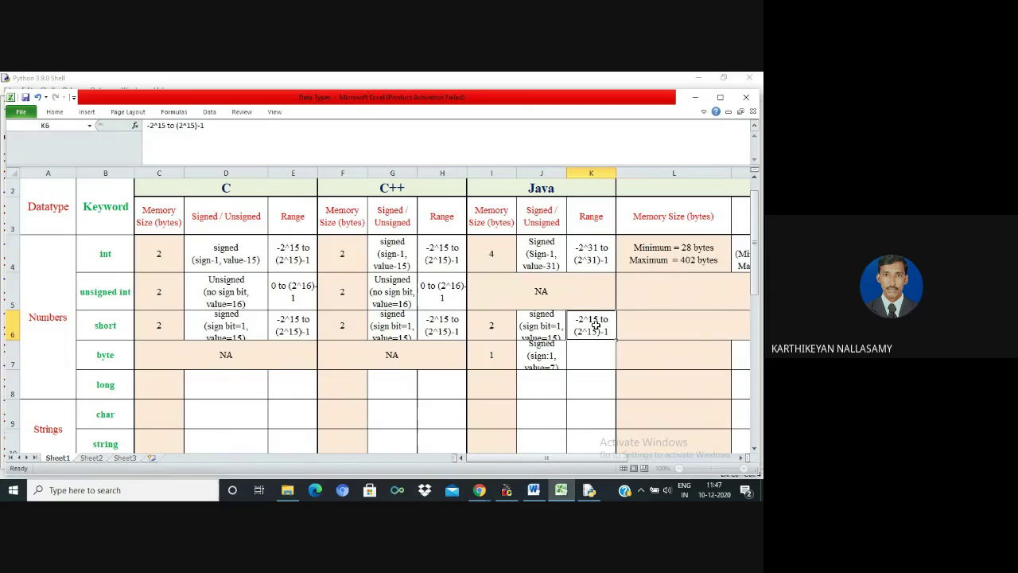
key(ctrl+c)
click(583, 358)
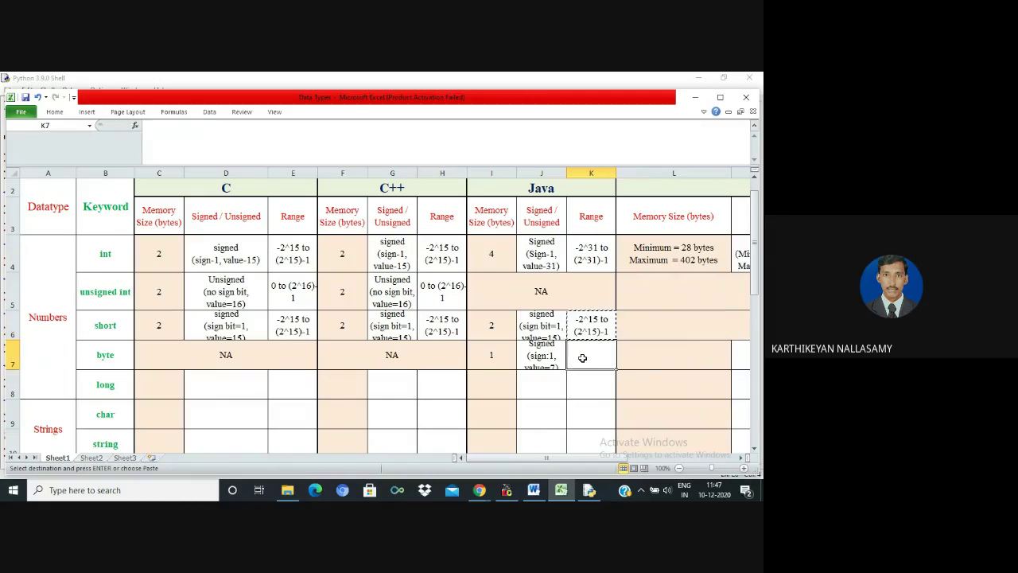
key(ctrl+v)
double_click(590, 351)
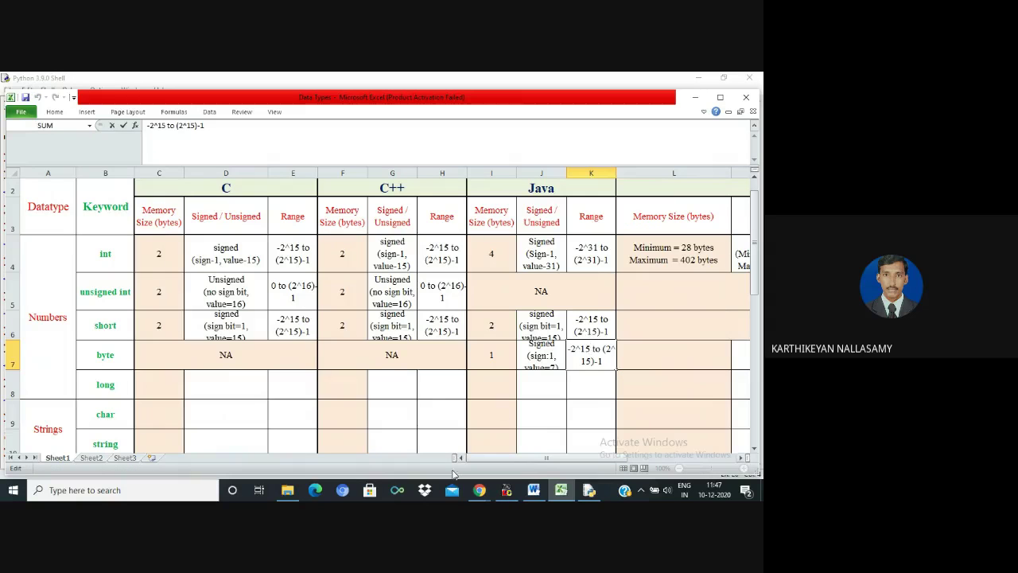
- Switch to the Google Meet call, mute the microphone and unmute it again
click(480, 490)
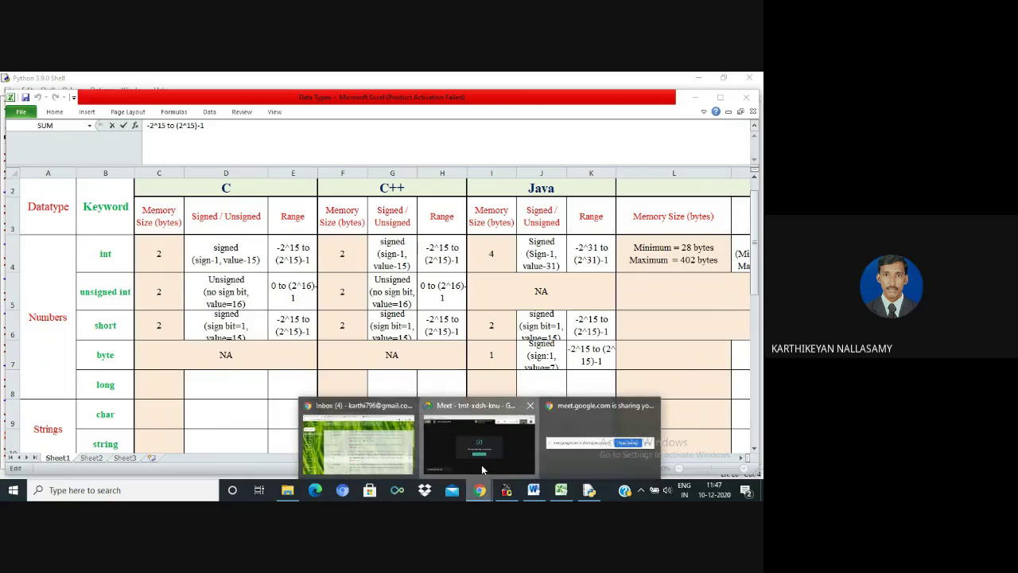
click(482, 465)
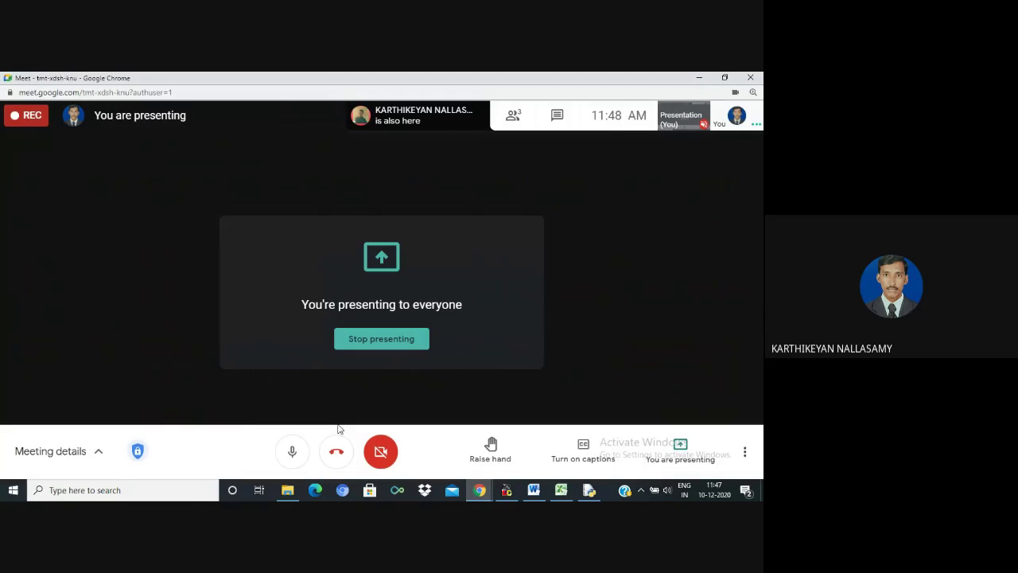
click(295, 451)
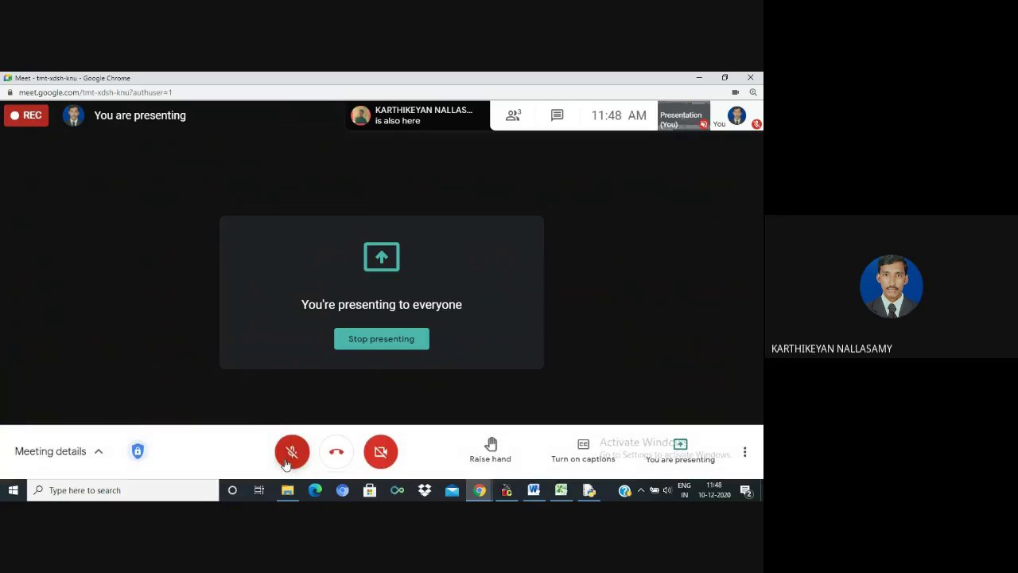
click(291, 457)
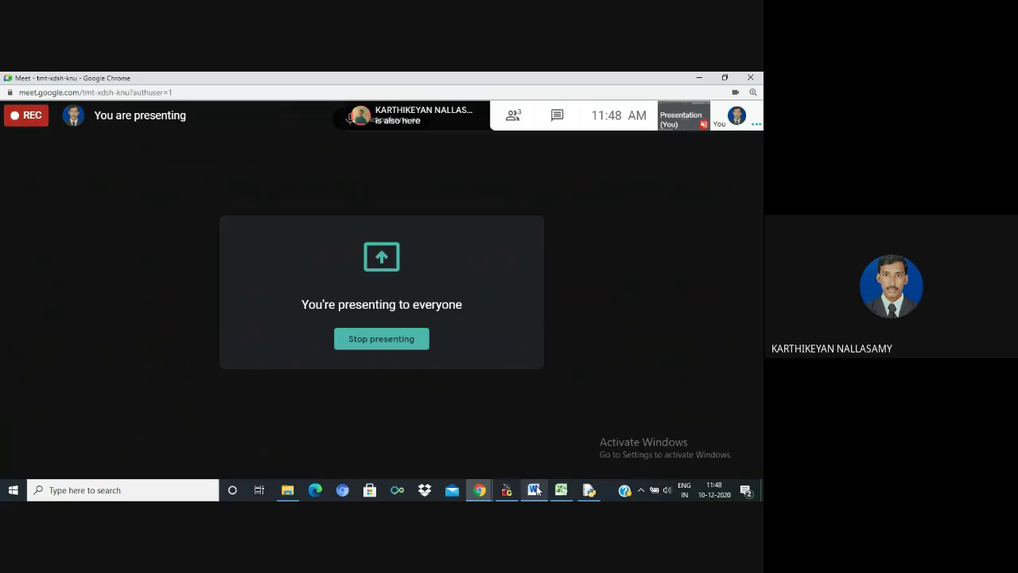
- Switch back to the Excel workbook and change byte's Java Range to "-2^7 to (2^7)-1"
mouse_move(536, 490)
click(538, 430)
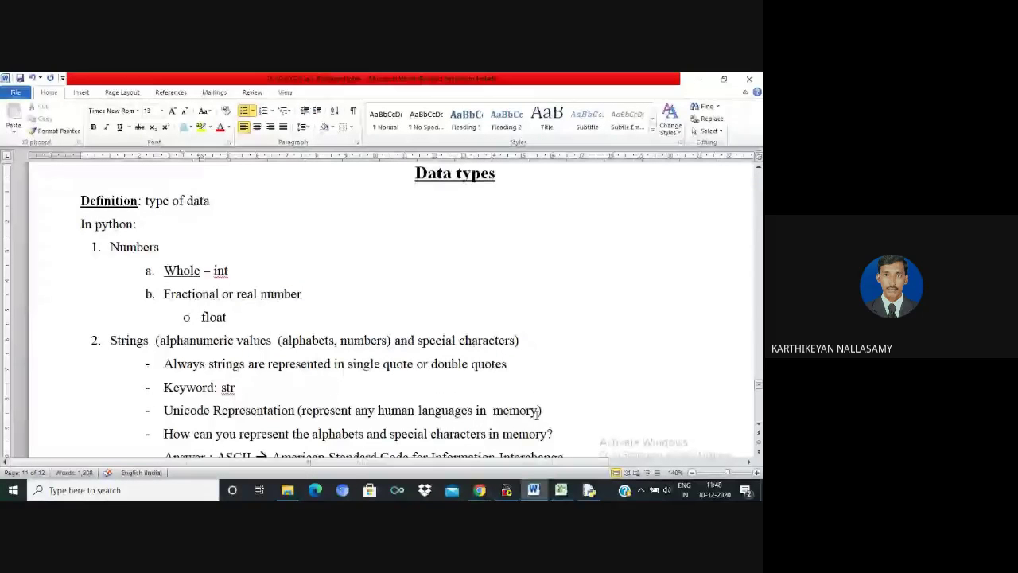
click(561, 490)
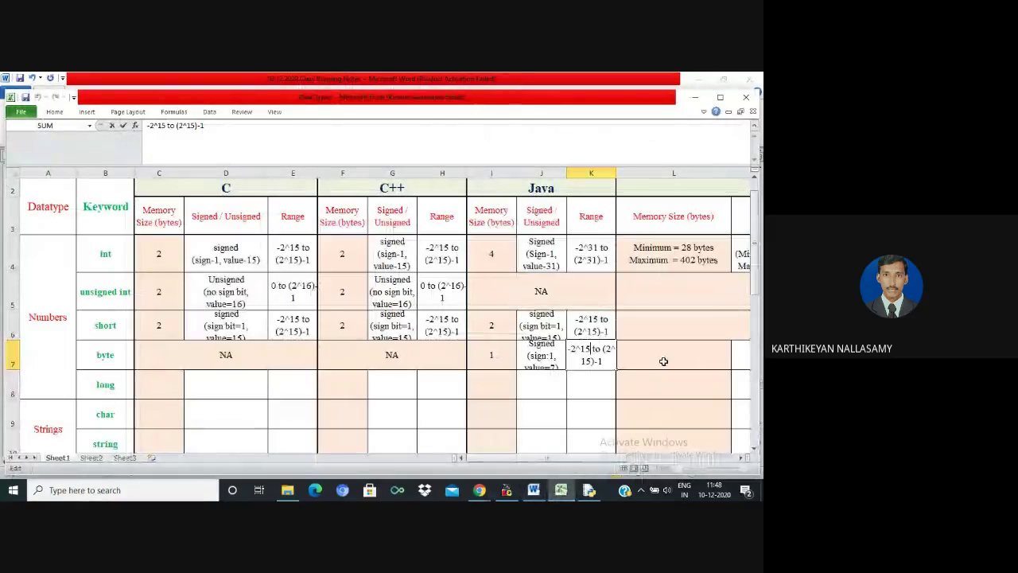
key(BackSpace)
key(BackSpace)
text(7)
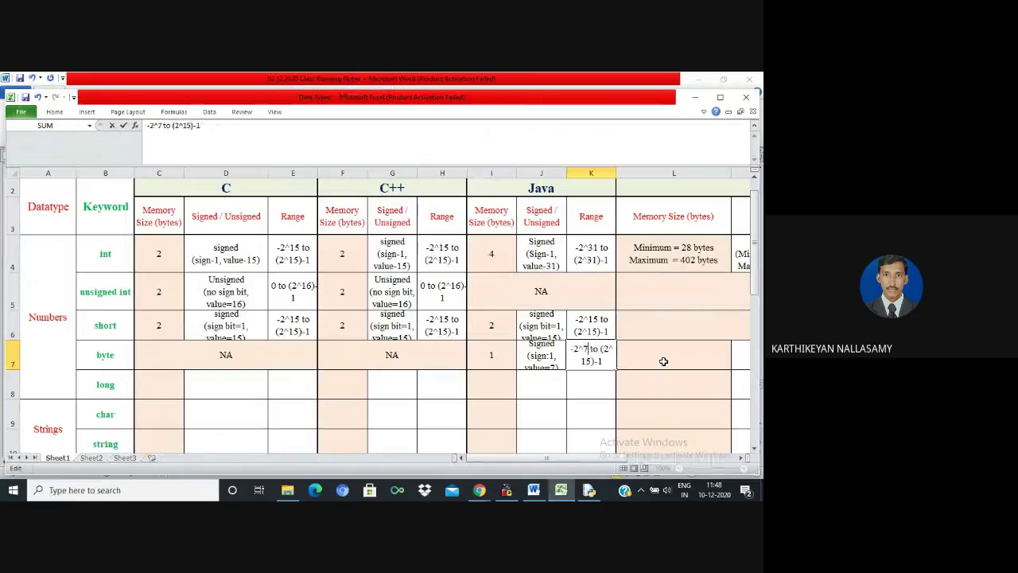
key(Right)
key(BackSpace)
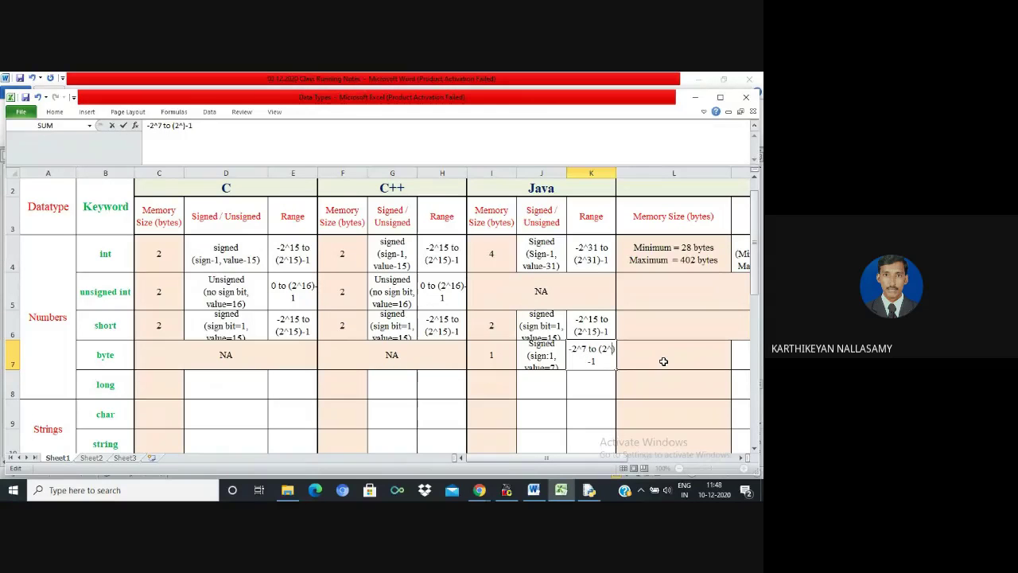
text(7)
key(Return)
- Fill the merged Python NA cell of the short row down through the byte and long rows
key(Up)
key(Right)
key(Right)
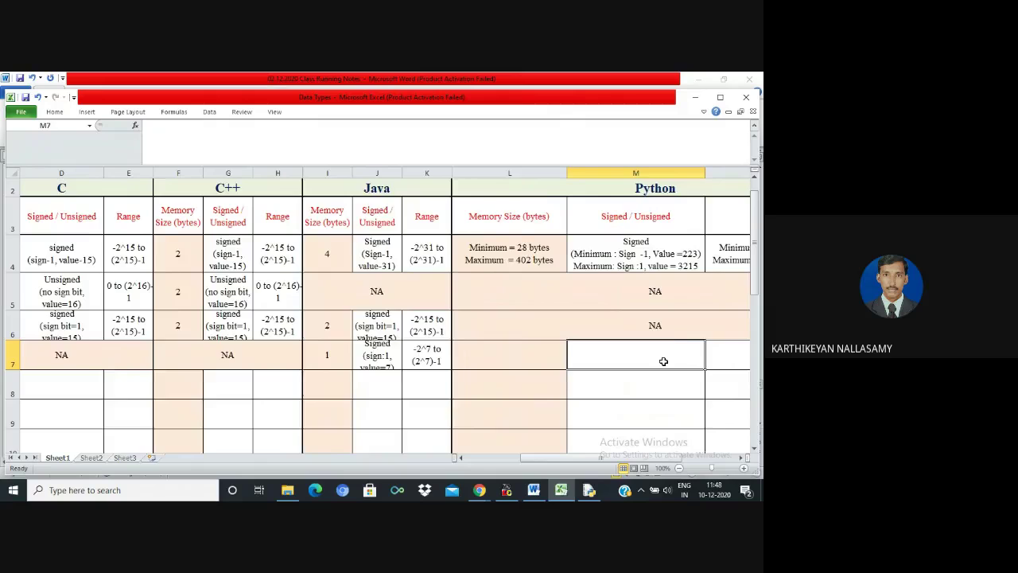
scroll(663, 361, right, 3)
click(648, 326)
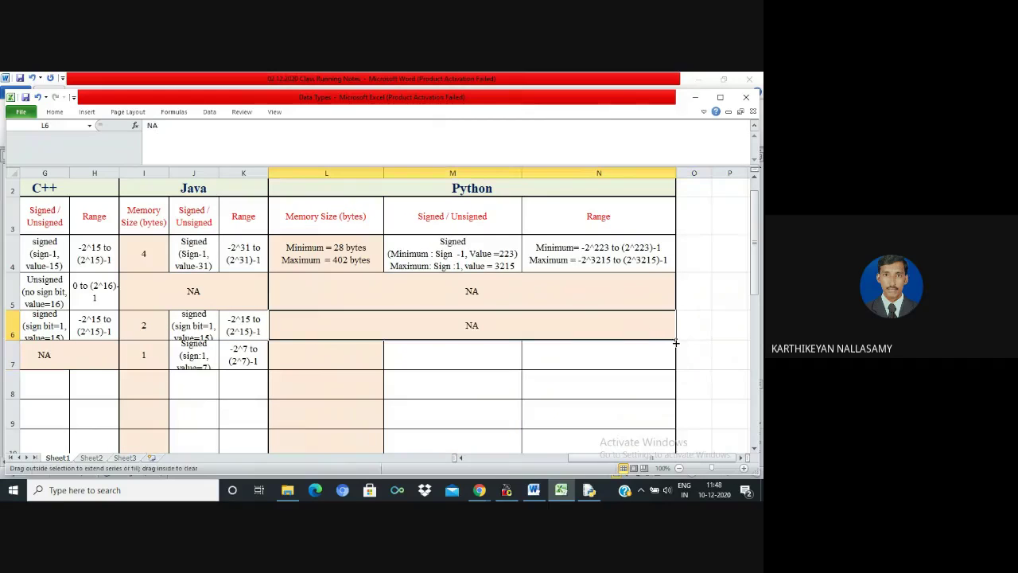
drag(675, 342, 677, 401)
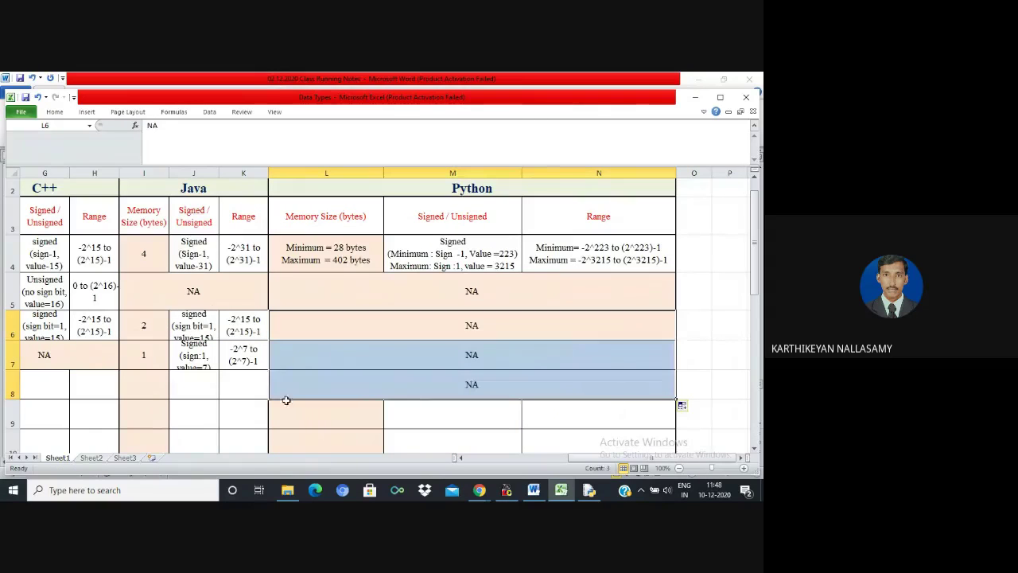
- Enter 4 as the C Memory Size for long
click(217, 389)
key(Left)
key(Left)
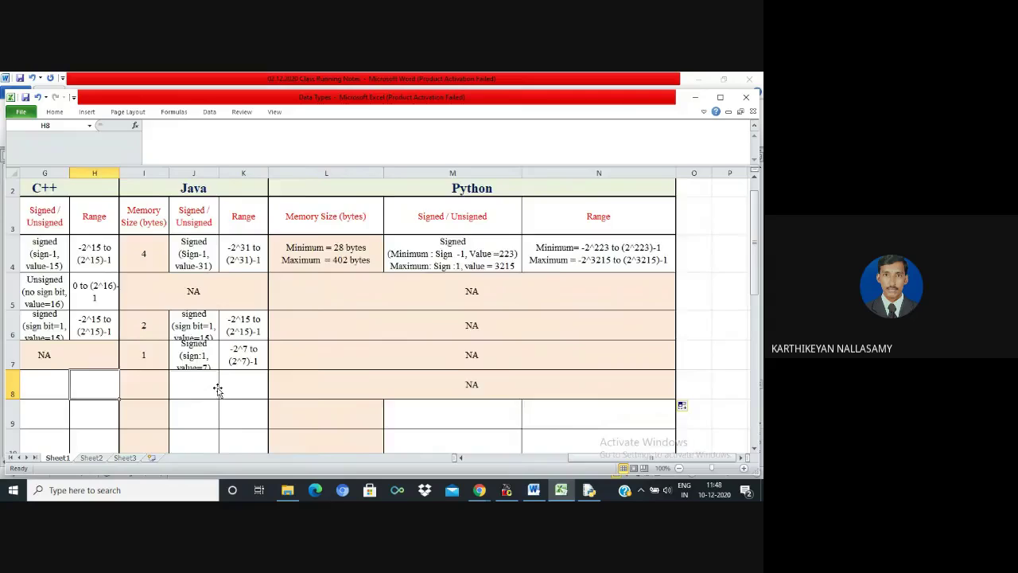
key(Left)
key(Left)
key(Left)
key(Left)
key(Left)
key(Left)
key(Right)
text(8)
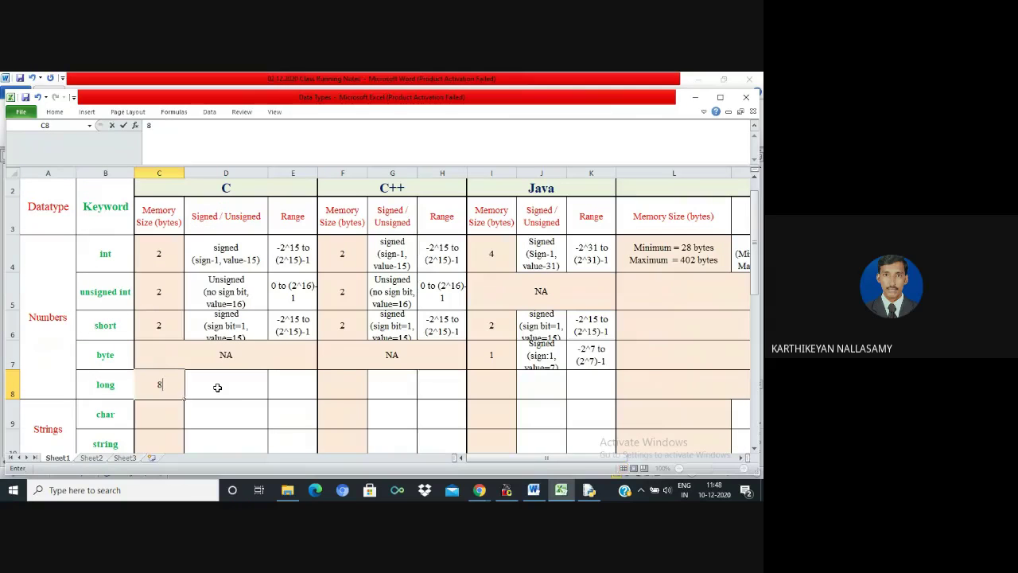
key(Right)
click(163, 382)
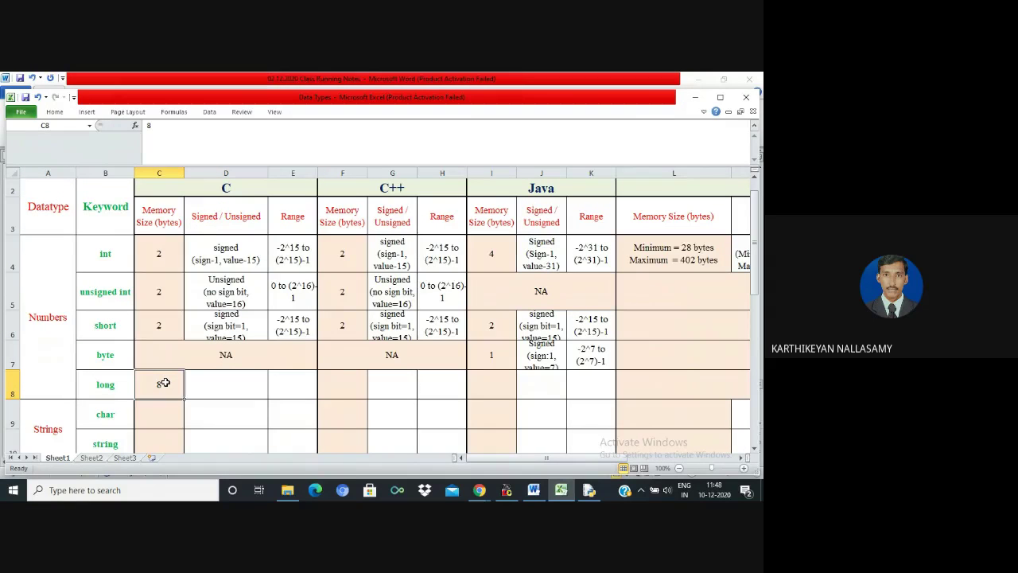
text(4)
key(Right)
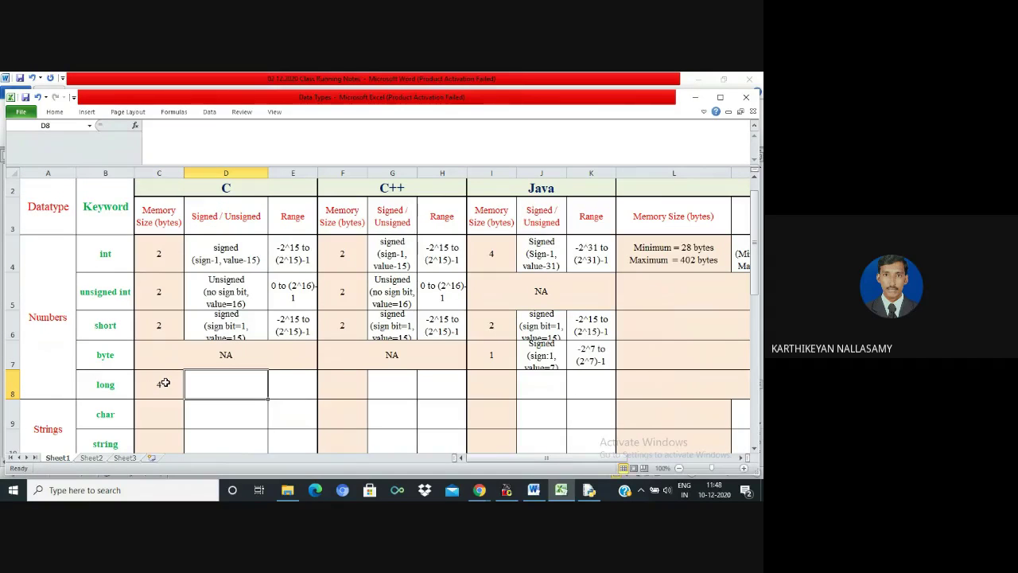
- Enter "signed" with "(sign:1, value=31)" on the second line as long's Signed / Unsigned entry under C
text(signe)
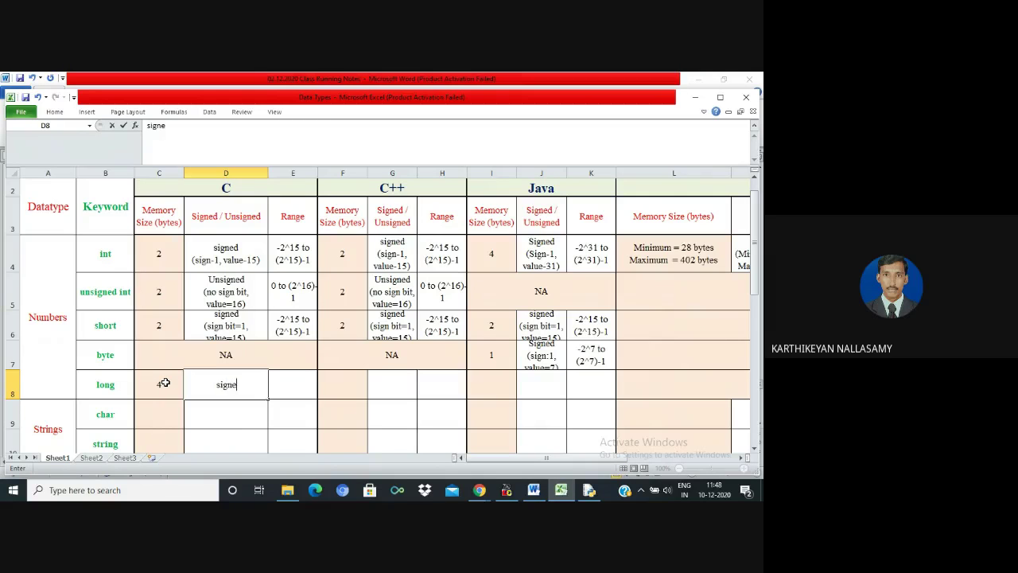
text(d)
key(alt+Return)
text((sign:1, value=)
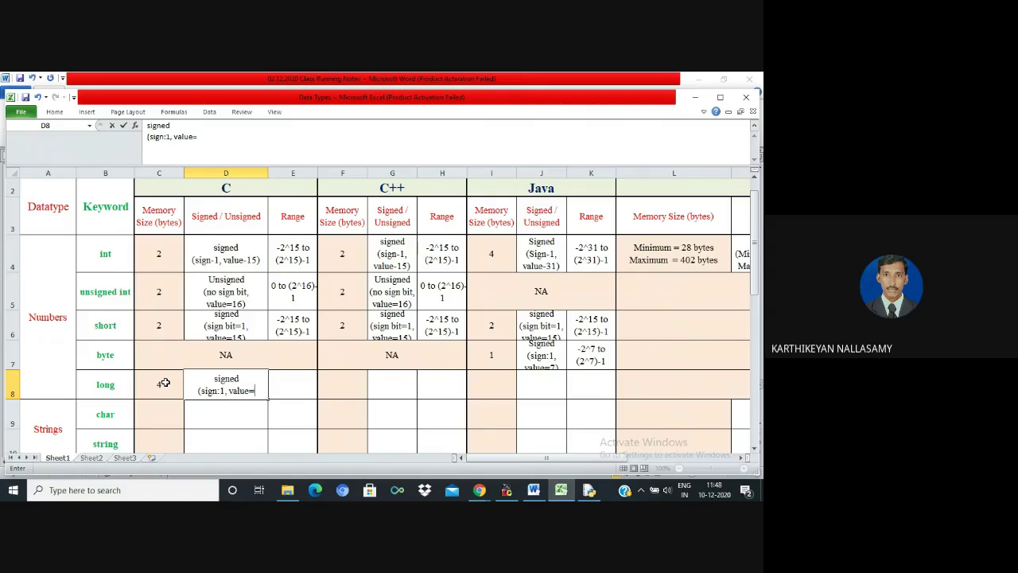
text(31))
key(Return)
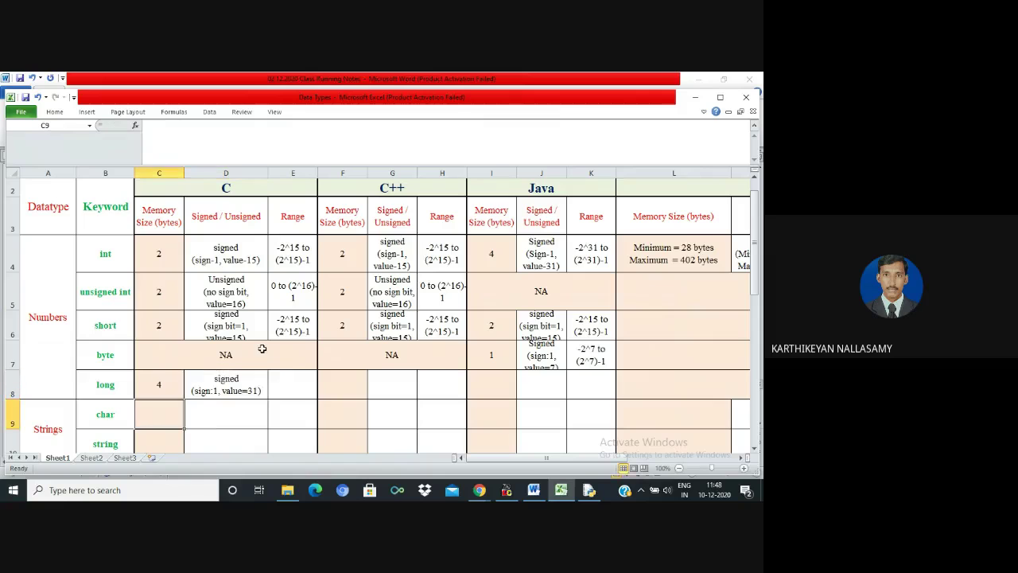
- Copy int's Java Range entry into long's Range cell under C
click(603, 245)
key(ctrl+c)
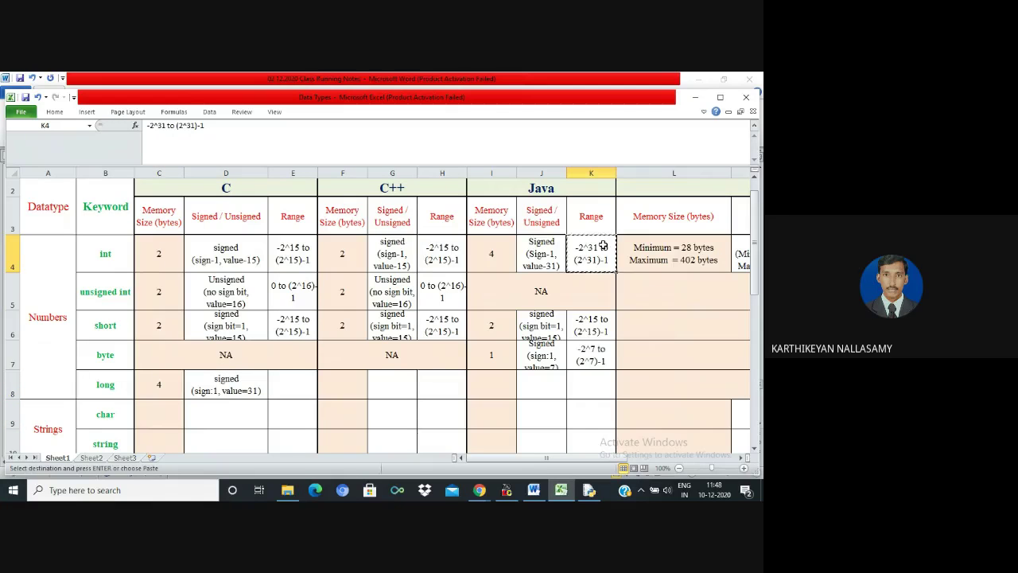
click(295, 386)
key(ctrl+v)
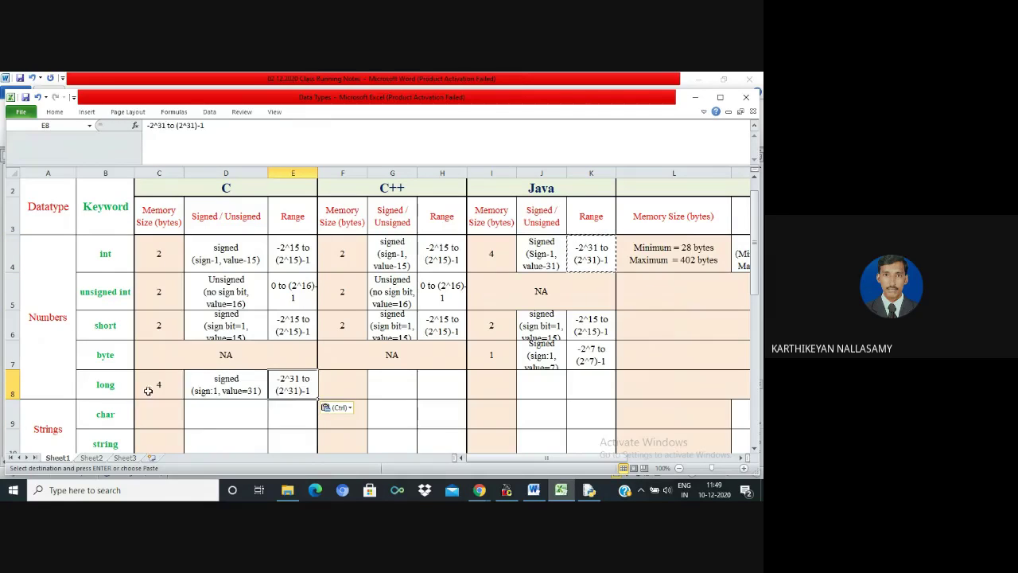
- Copy long's three C entries into its C++ and Java cells
drag(151, 388, 313, 390)
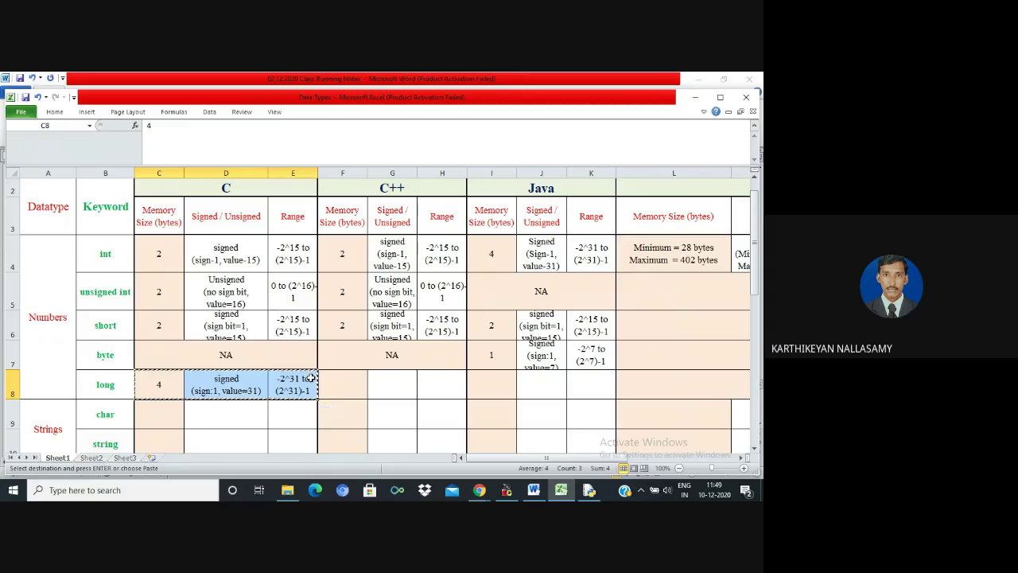
key(ctrl+c)
click(328, 380)
key(ctrl+v)
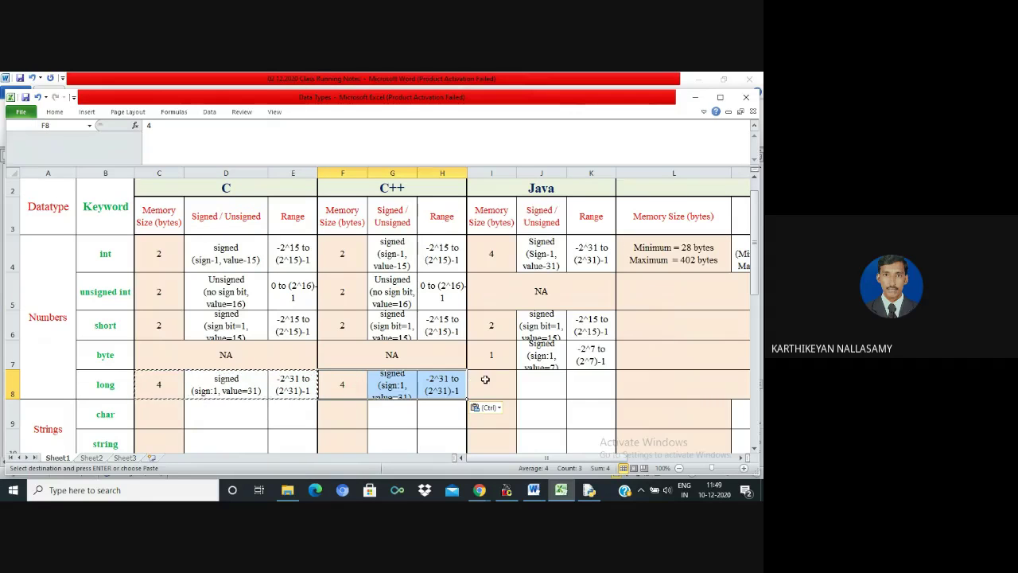
click(502, 382)
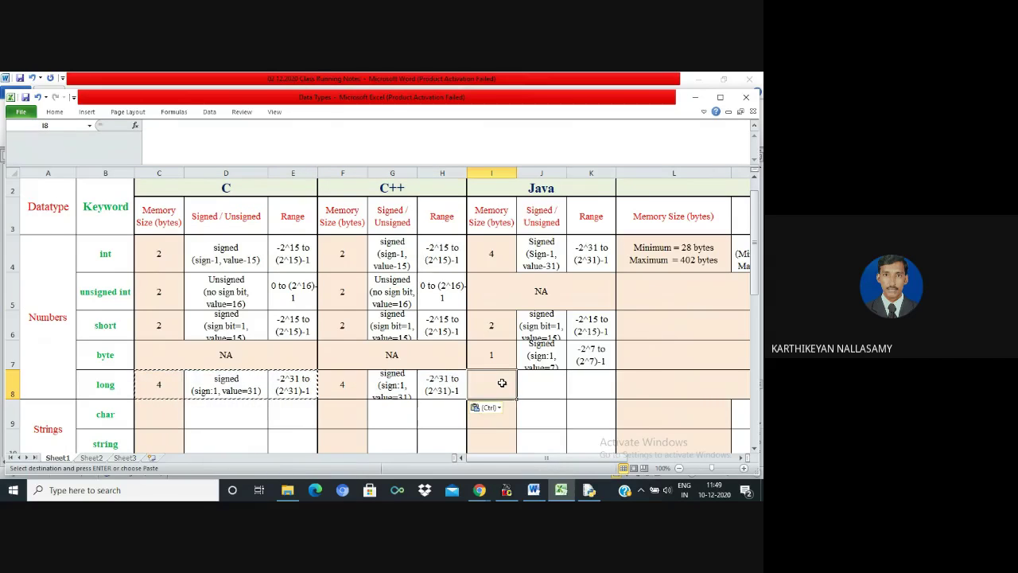
key(ctrl+v)
- For long under Java, set the Memory Size to 8 and the value bits in Signed / Unsigned to 63
click(494, 386)
text(8)
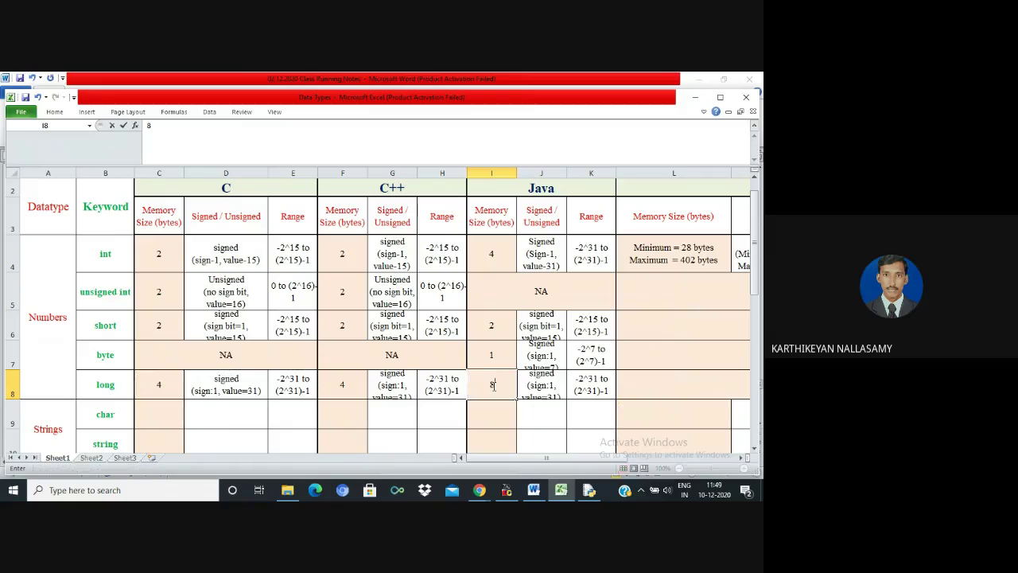
double_click(538, 385)
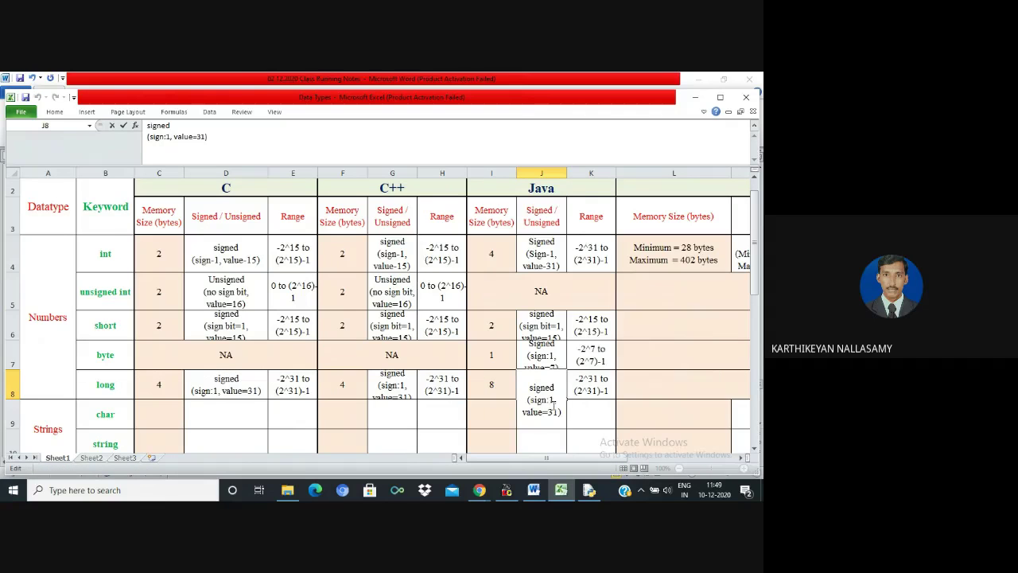
key(BackSpace)
key(BackSpace)
text(63)
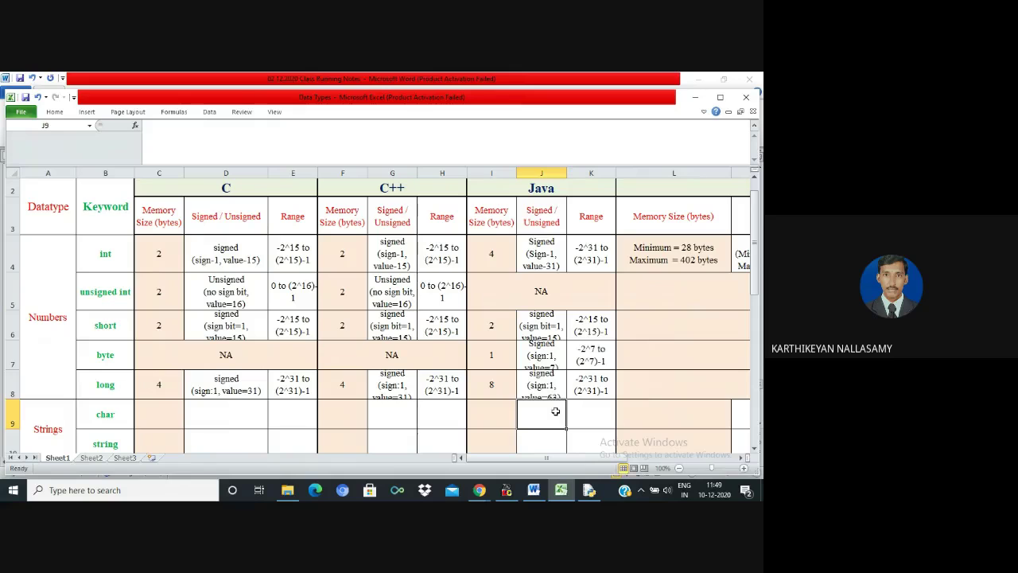
- Change long's Java Range to "-2^63 to (2^63)-1"
key(Tab)
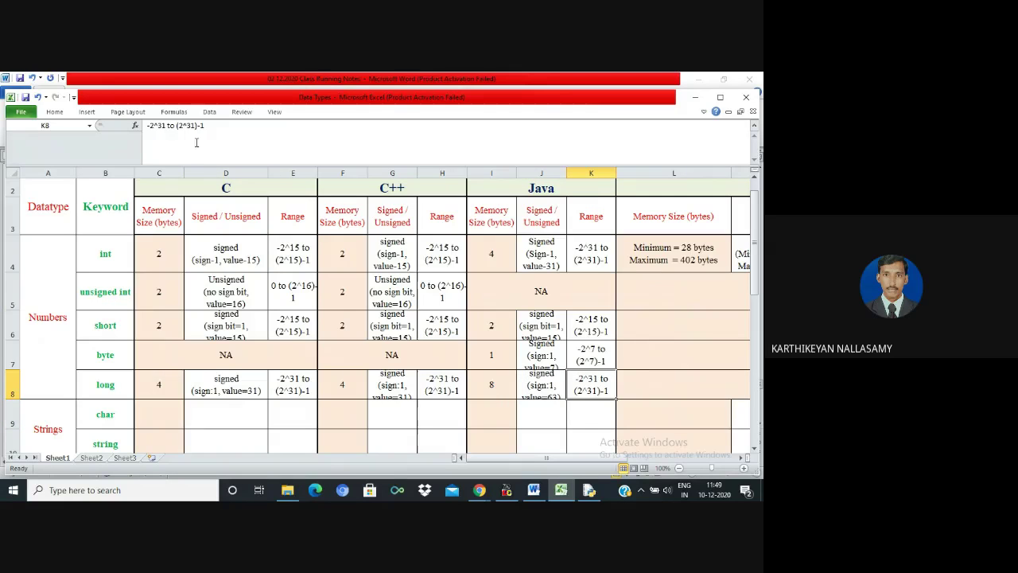
click(163, 126)
key(BackSpace)
key(BackSpace)
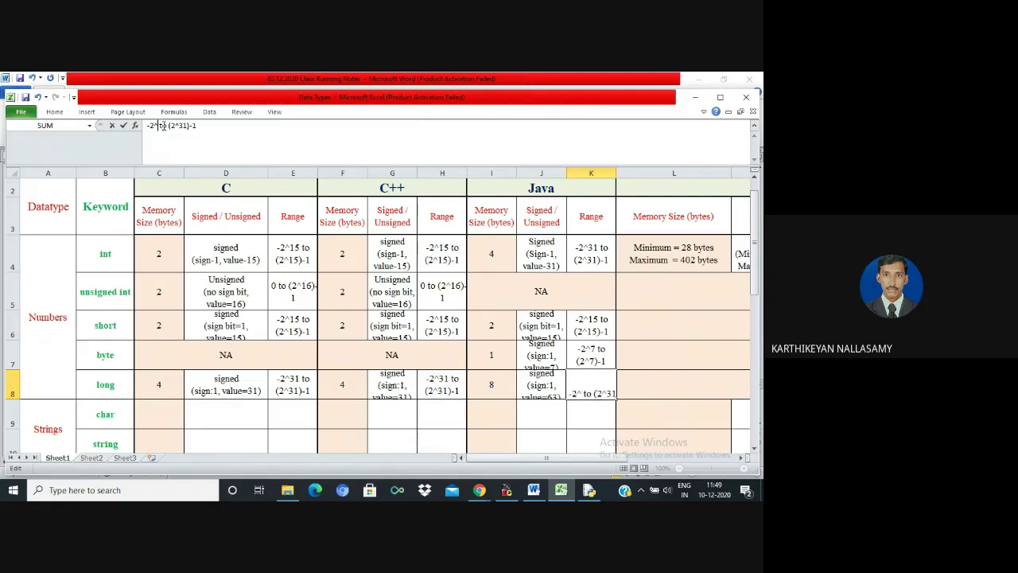
text(63)
key(BackSpace)
key(BackSpace)
text(63)
key(Return)
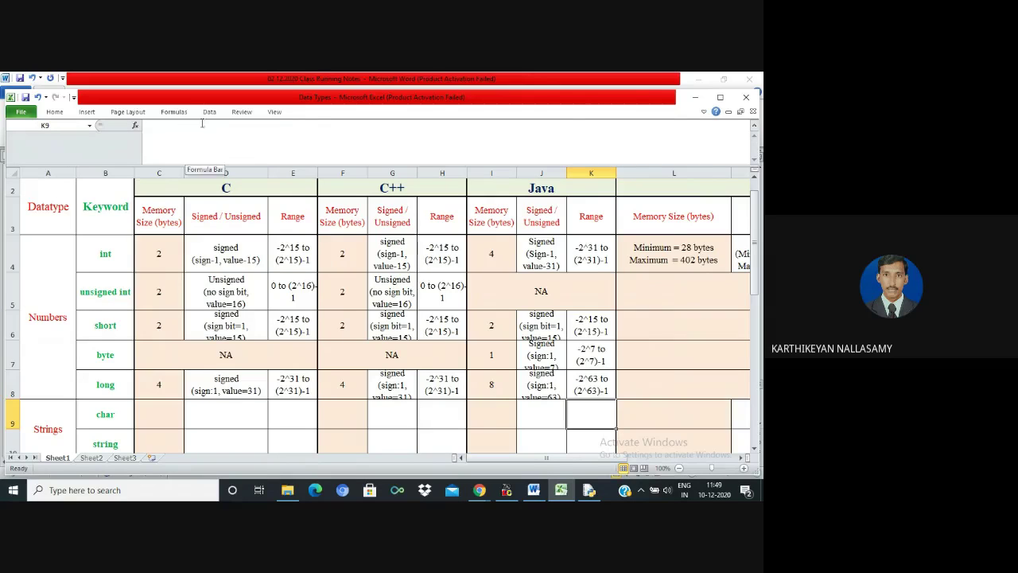
- Review the long row's entries under Python, Java and C++
click(630, 394)
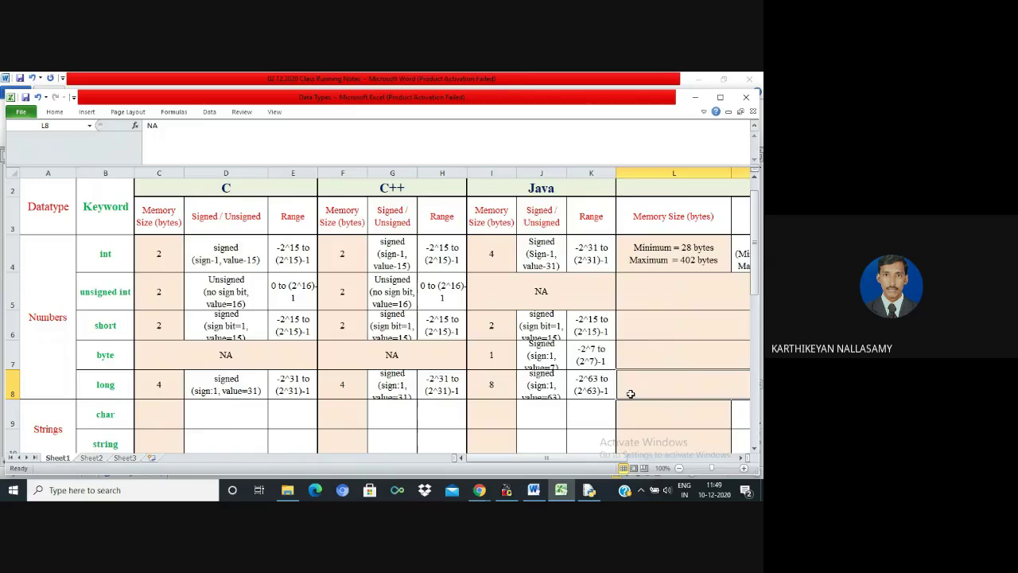
scroll(630, 394, right, 2)
key(Left)
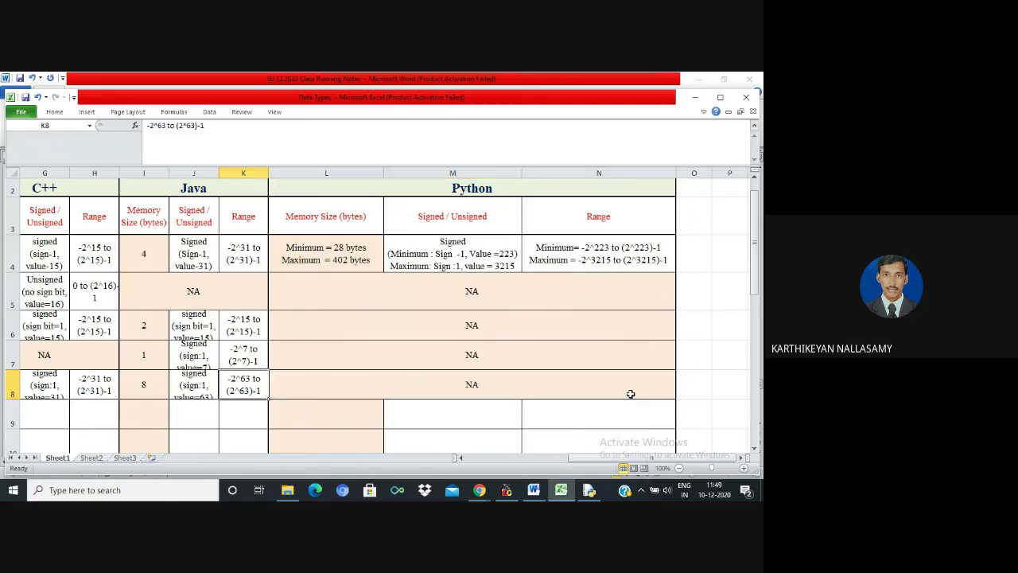
key(Left)
key(Left)
key(Left)
key(Left)
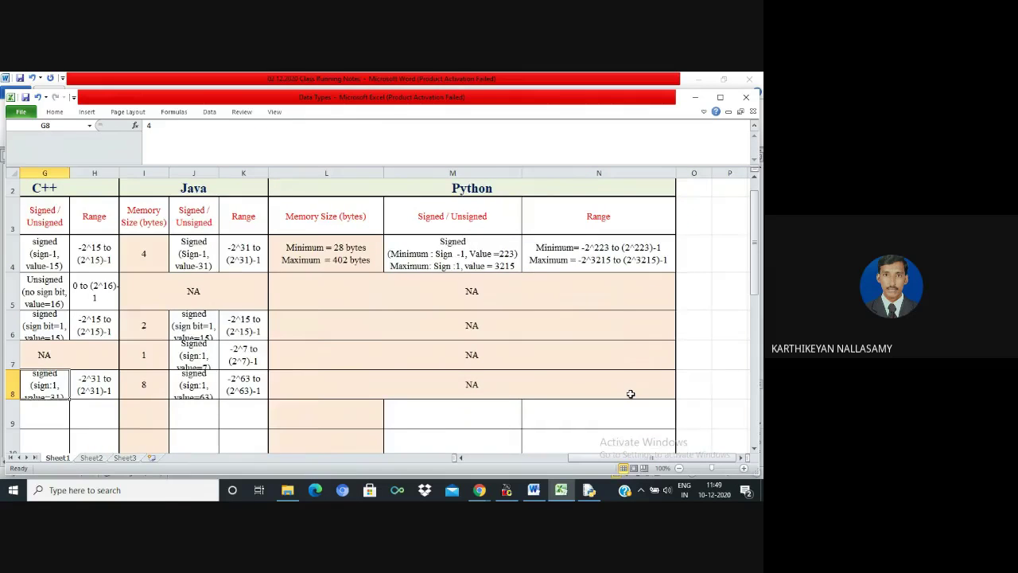
scroll(630, 394, left, 2)
- Review int's Memory Size, Signed / Unsigned and Range entries under Python, and compare them with the Java and C++ entries
click(692, 251)
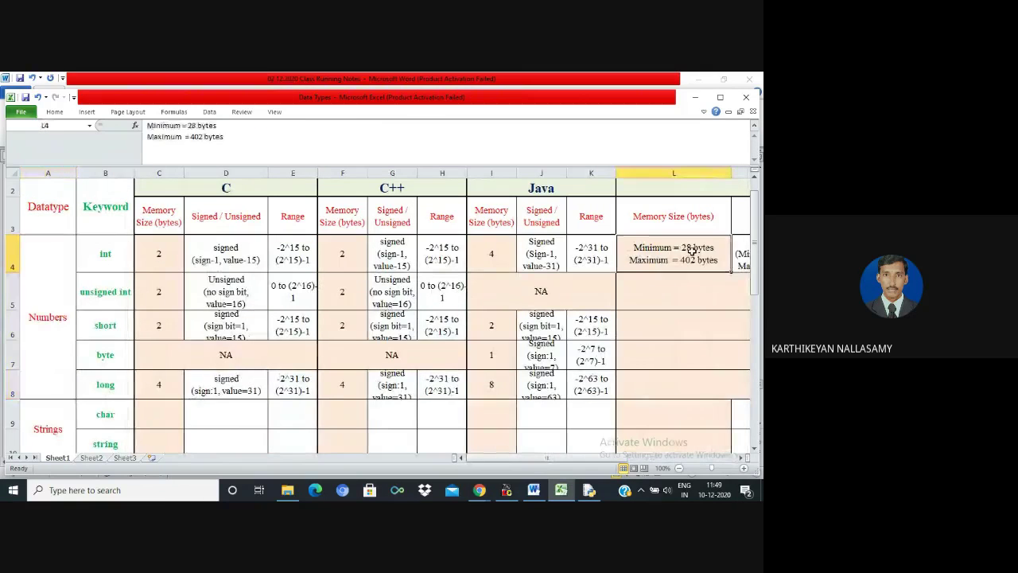
key(Right)
key(Right)
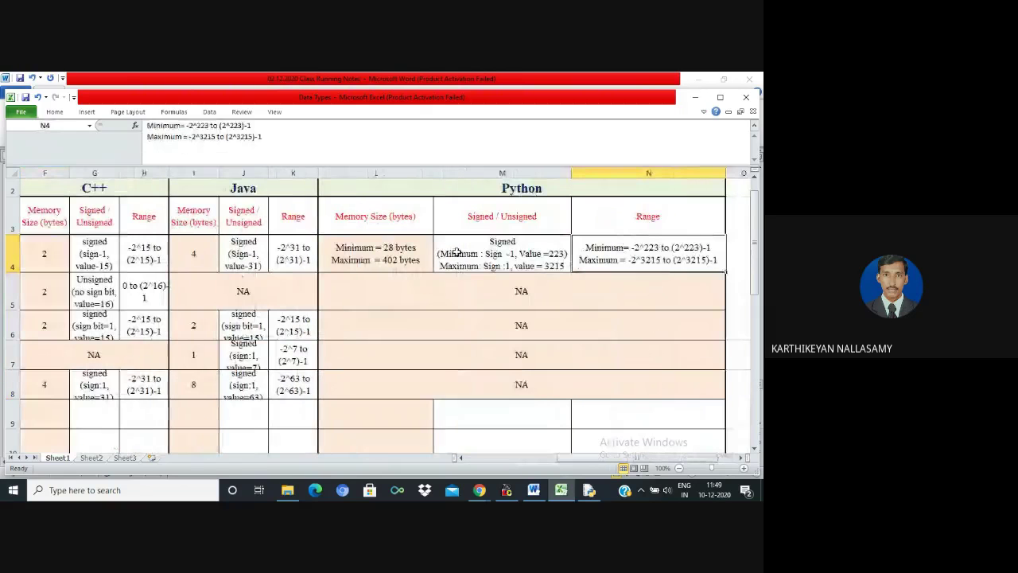
click(417, 254)
click(306, 254)
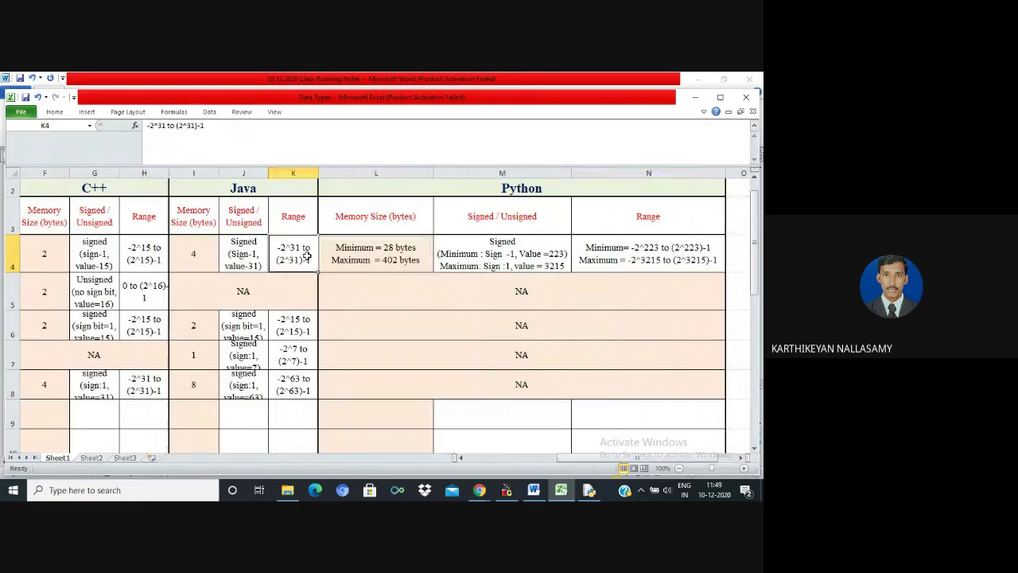
key(Left)
key(Left)
key(Left)
key(Left)
scroll(306, 255, left, 3)
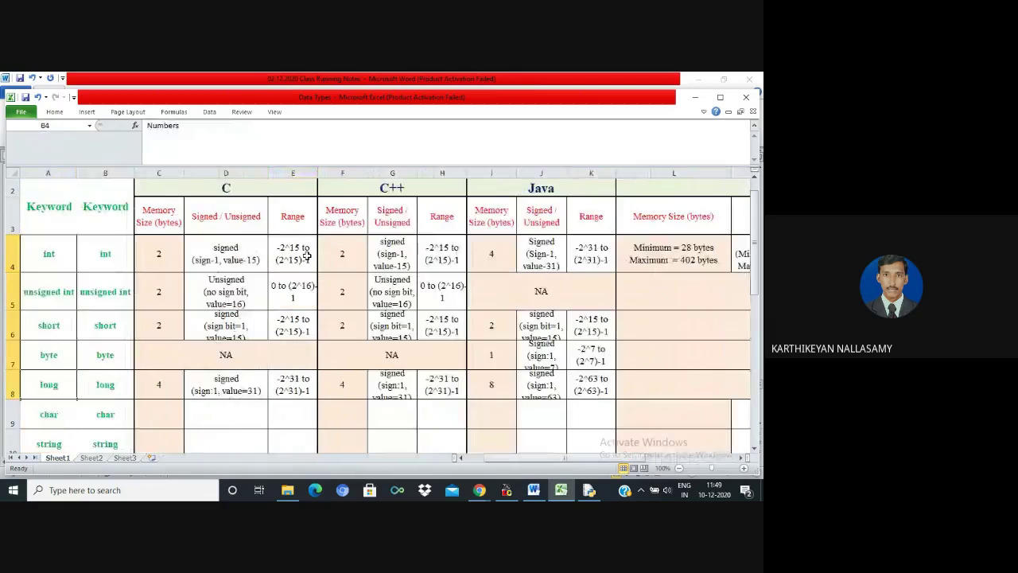
- Insert a blank row between the long and char rows
click(321, 332)
key(Down)
key(Down)
key(Down)
key(Down)
key(Down)
key(Down)
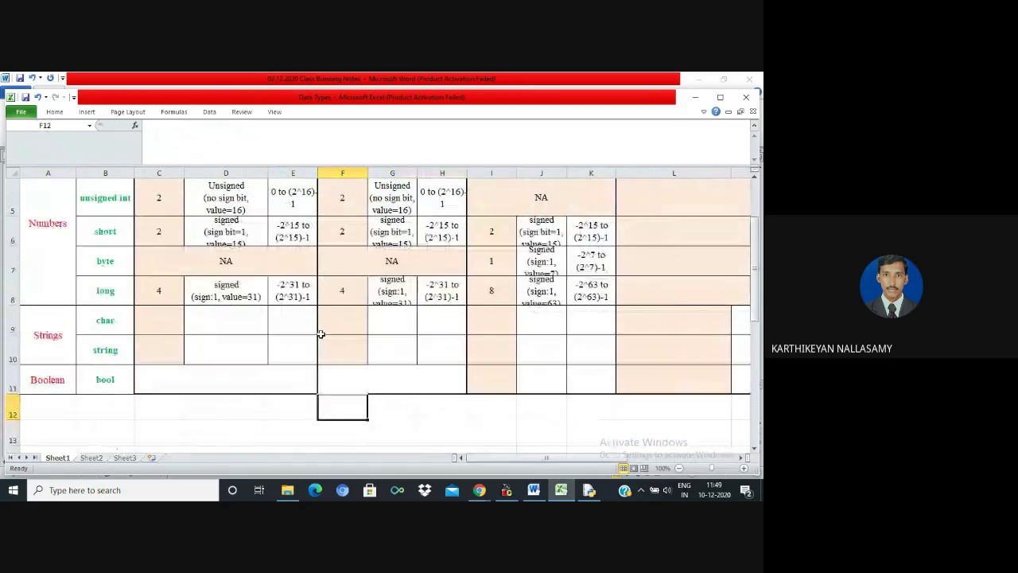
click(12, 311)
right_click(13, 313)
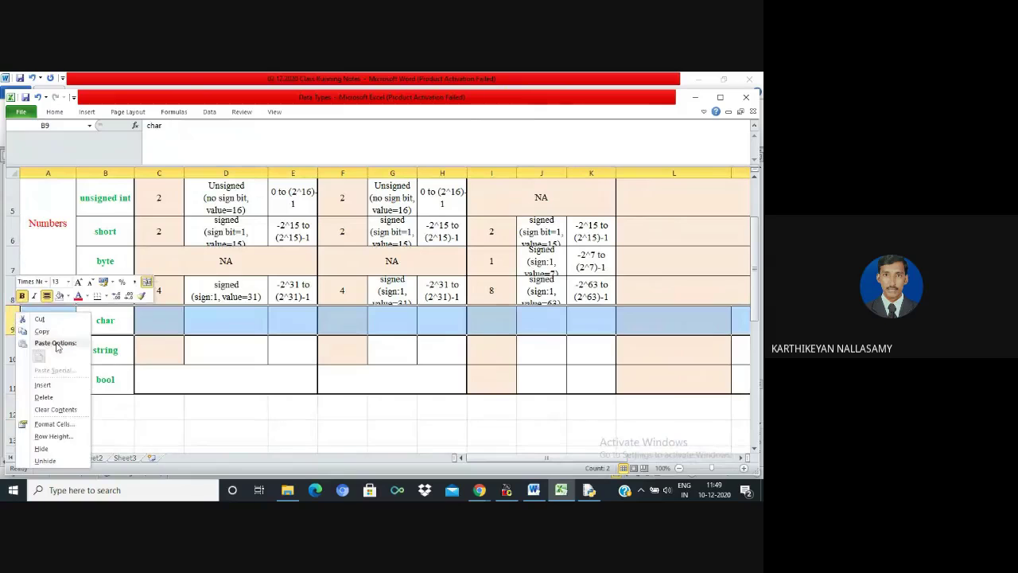
click(42, 385)
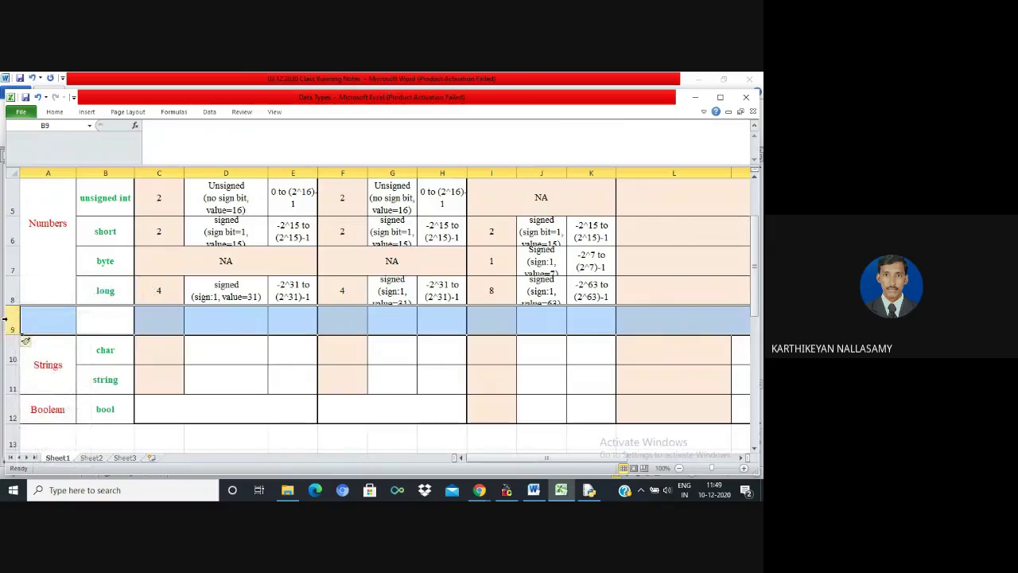
- Insert a second blank row between the long and char rows, and unmerge the Numbers datatype cell
right_click(4, 318)
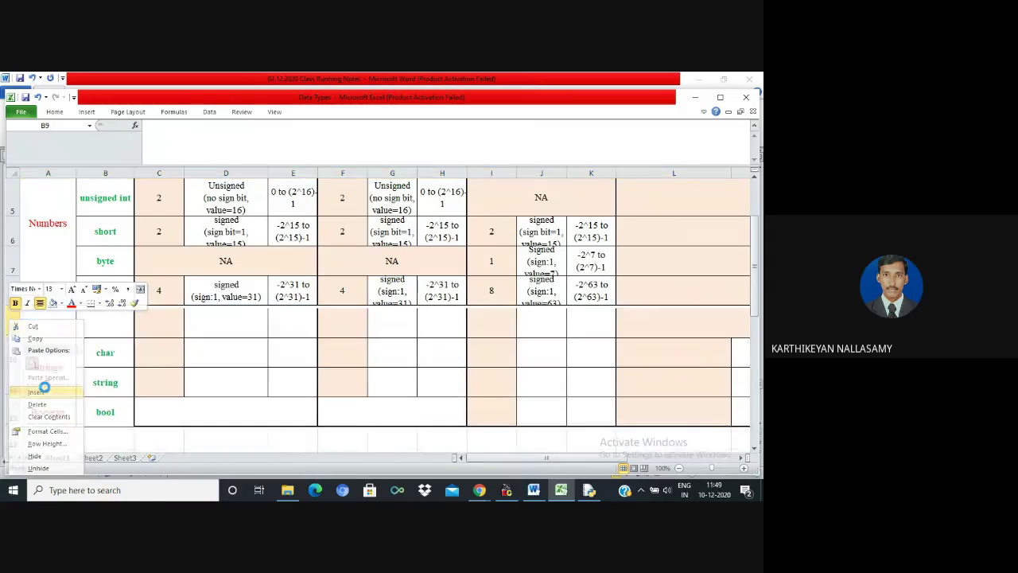
click(40, 391)
drag(51, 253, 58, 348)
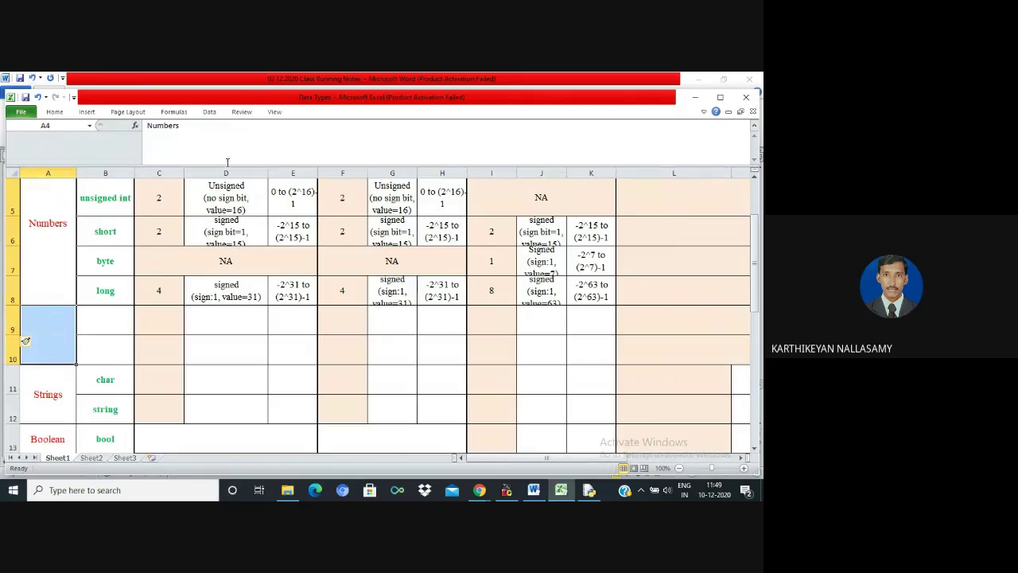
click(63, 113)
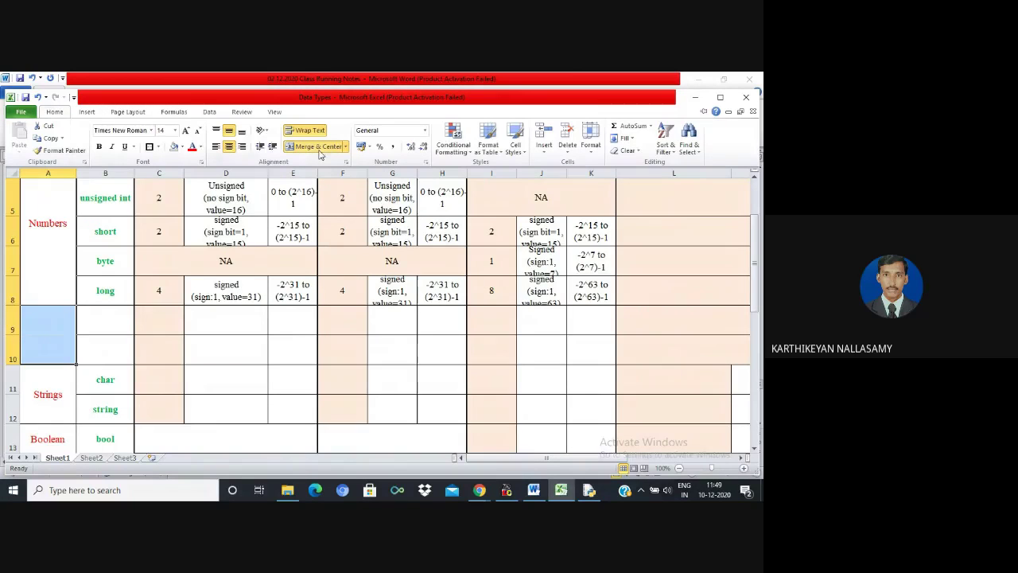
click(319, 150)
click(318, 149)
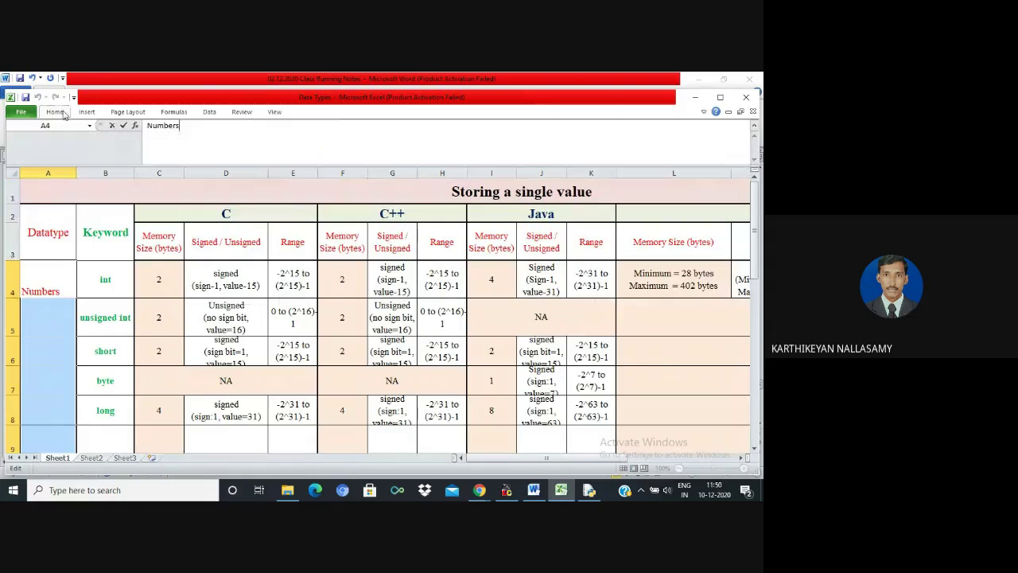
- Merge and center the Numbers datatype cell from the int row through the two new blank rows, A4:A10
click(59, 310)
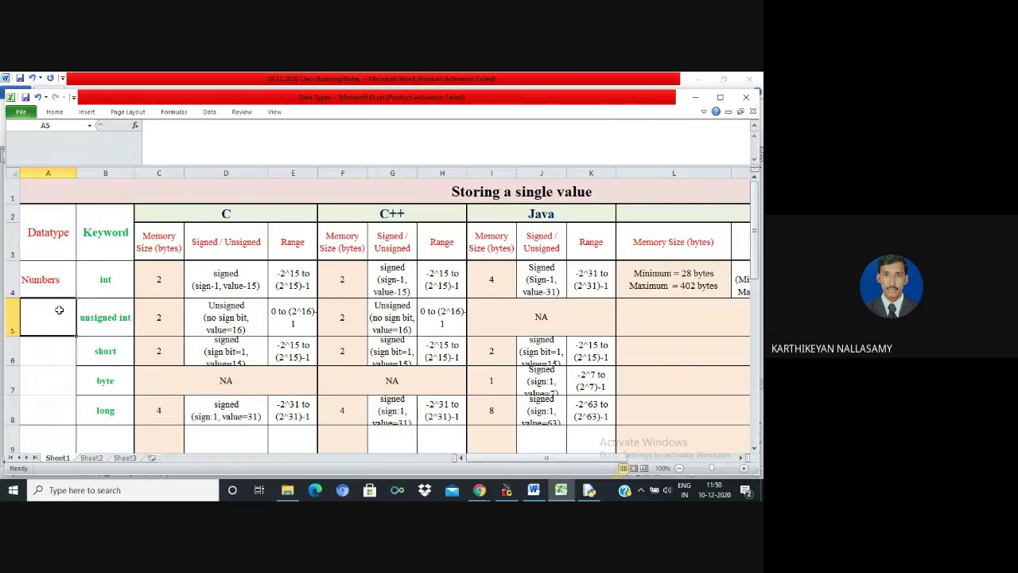
key(Down)
key(Down)
key(Down)
key(Down)
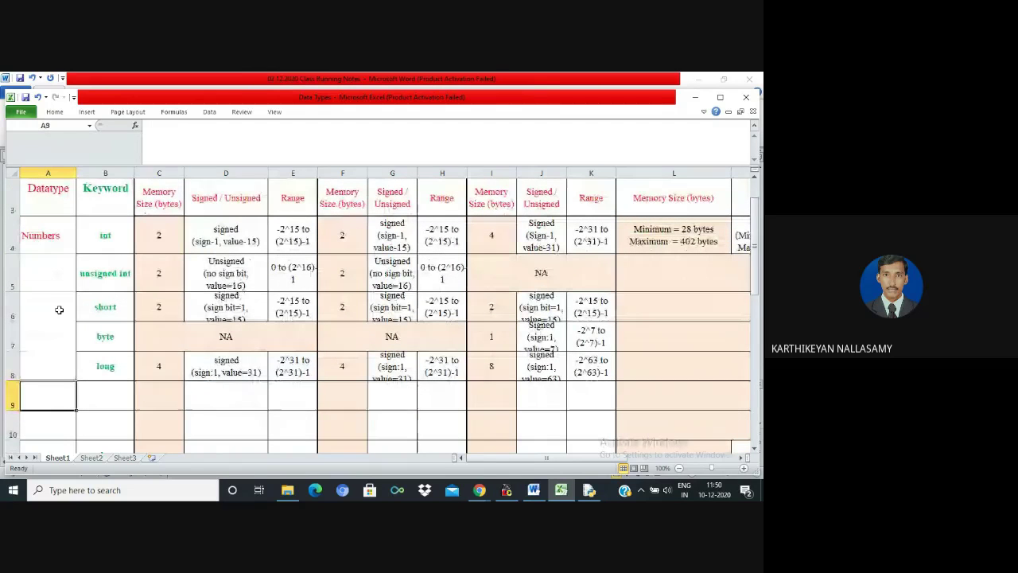
key(Down)
key(shift+Up)
key(shift+Up)
key(shift+Up)
key(shift+Up)
key(shift+Up)
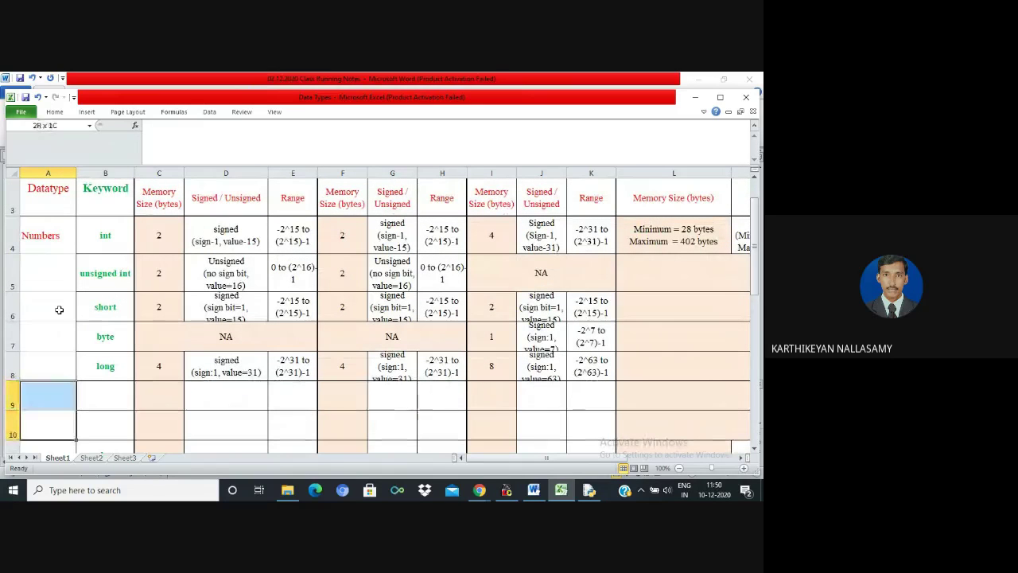
key(shift+Up)
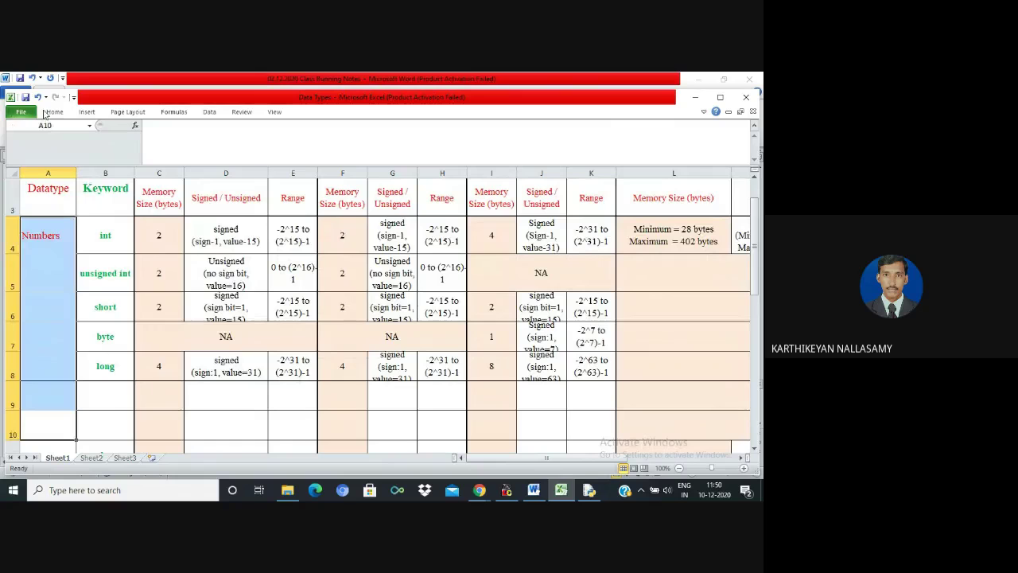
click(55, 114)
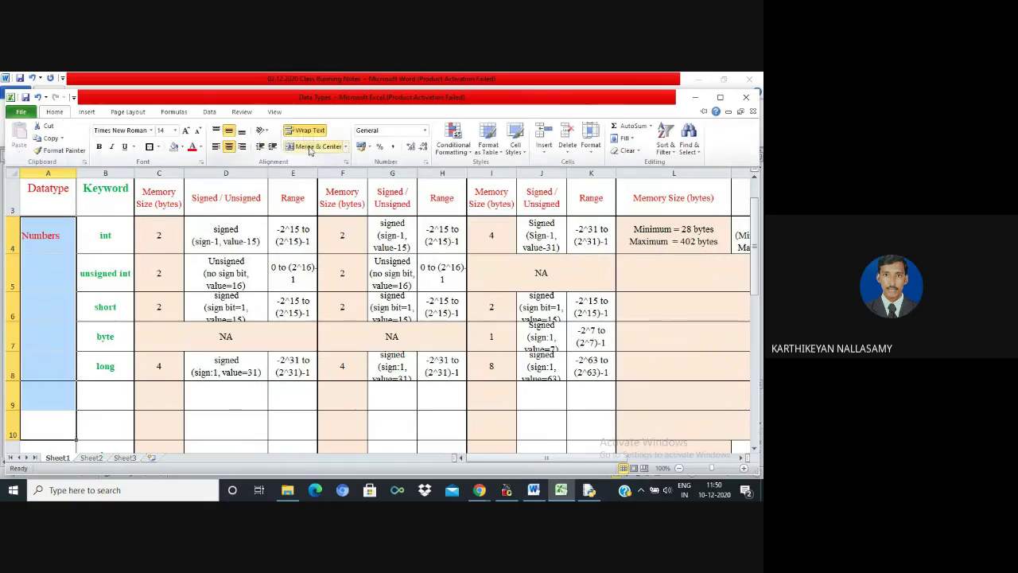
click(310, 148)
- Enter the keywords float and double in the two blank rows below long
click(124, 389)
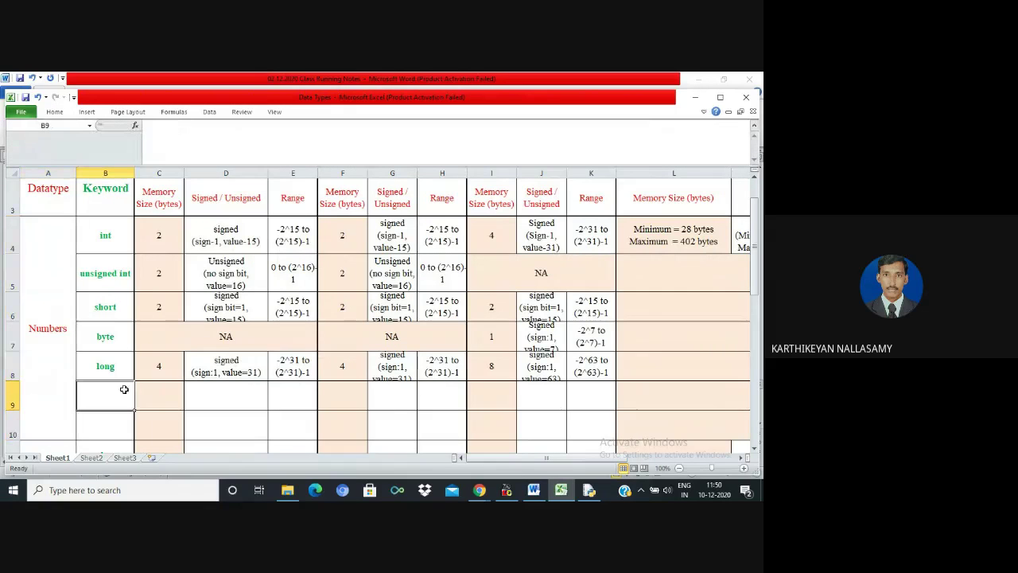
text(float)
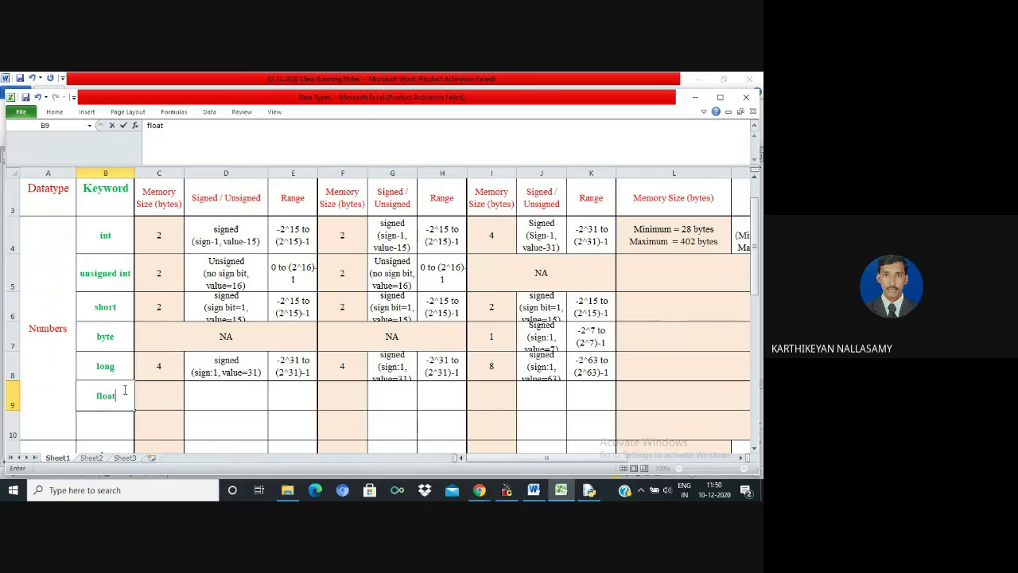
key(Return)
text(d)
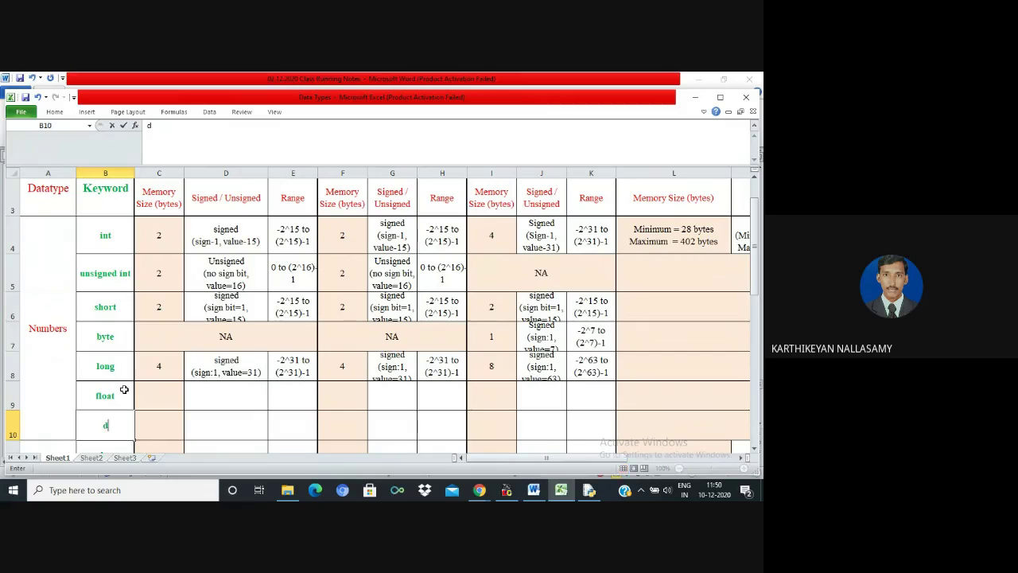
text(ouble)
key(Tab)
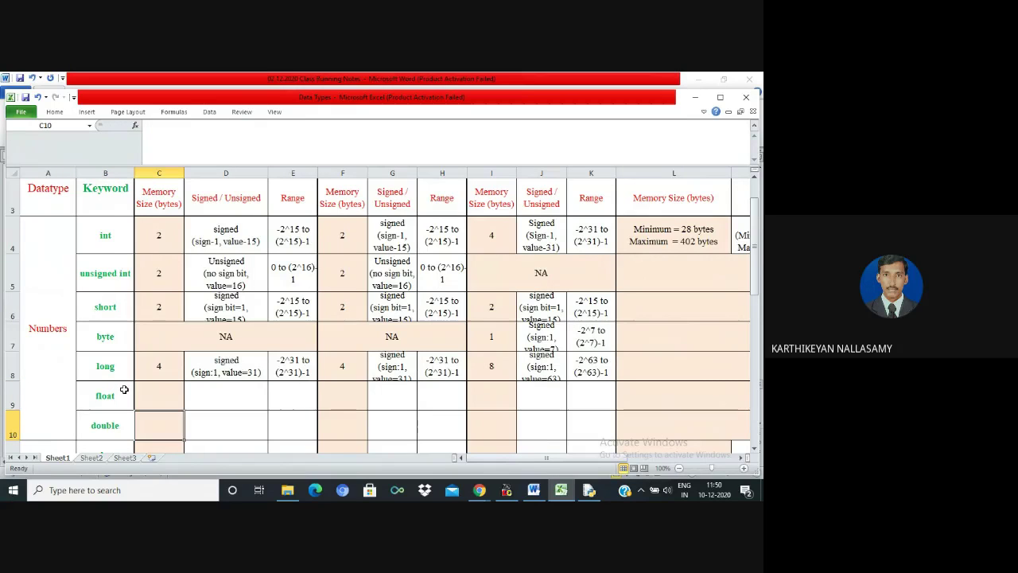
- Fill float's C entries with Memory Size 4, Signed / Unsigned "Signed" and Range "-"
key(Up)
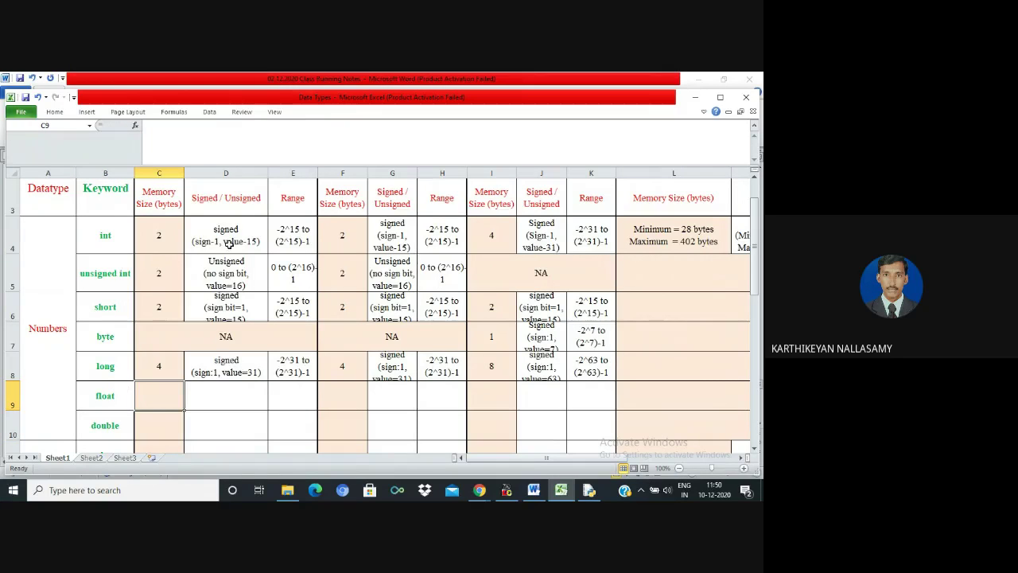
drag(226, 242, 567, 324)
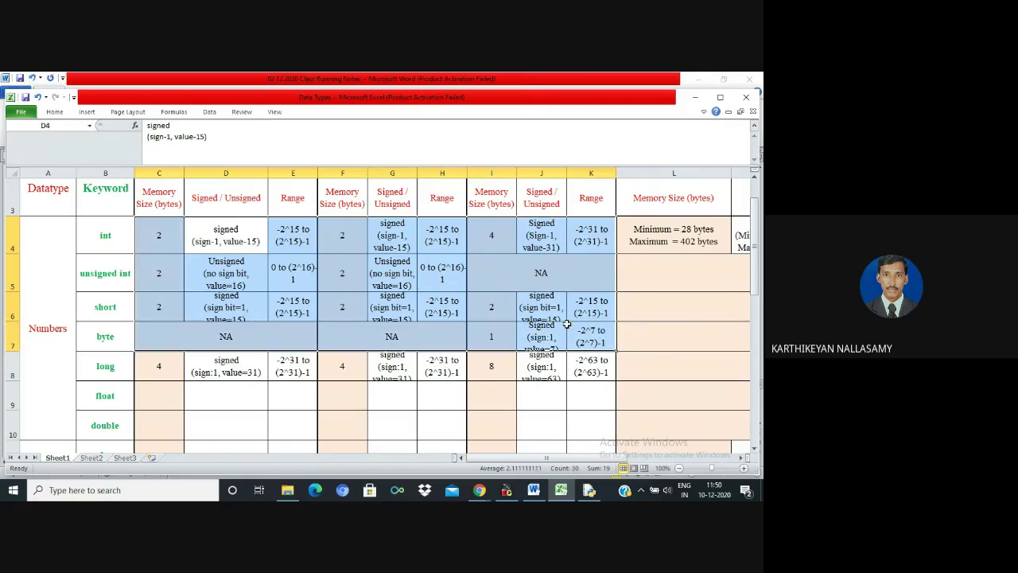
click(158, 404)
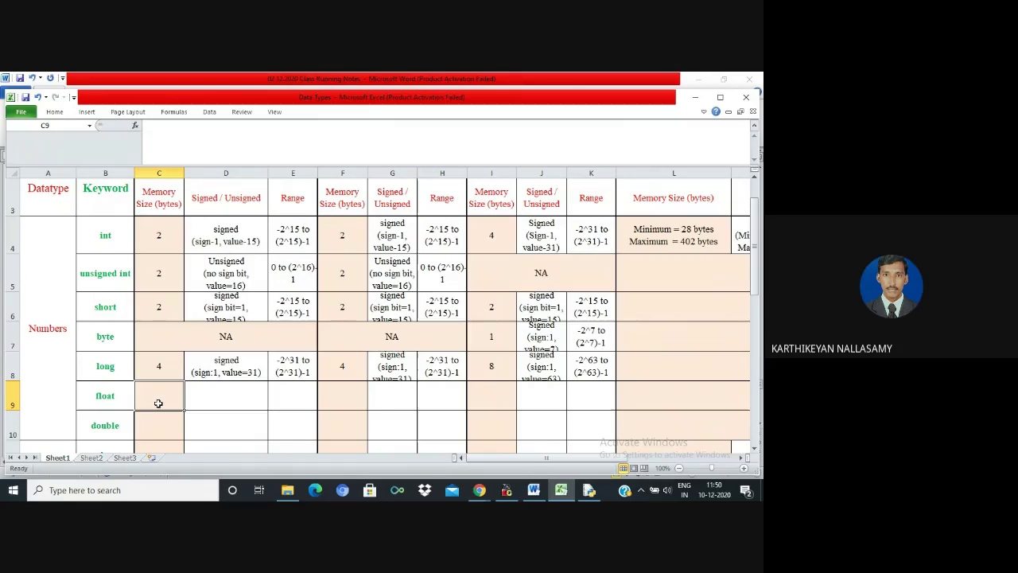
text(4)
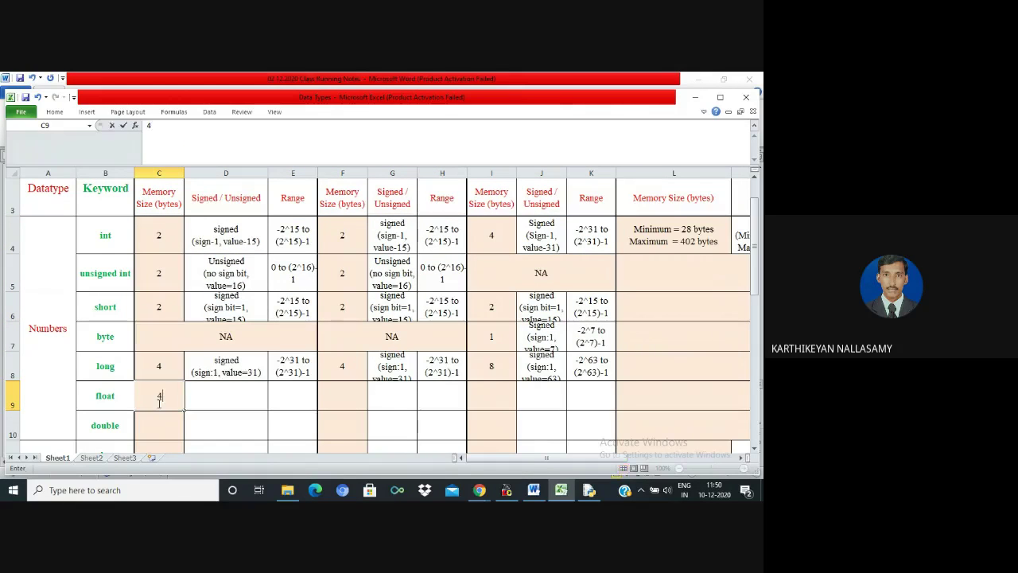
key(Tab)
text(S)
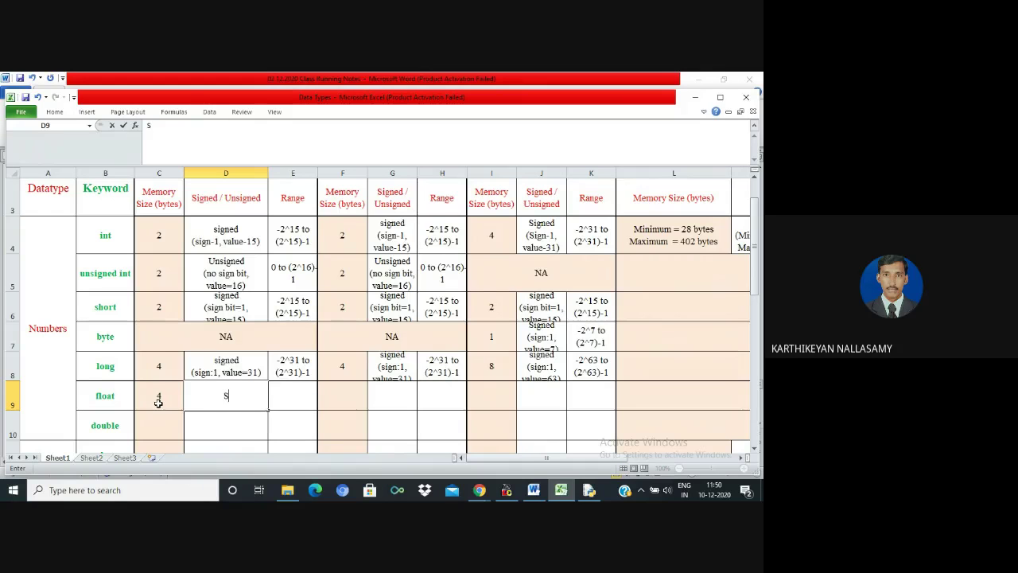
text(igned)
key(alt)
key(alt)
click(306, 390)
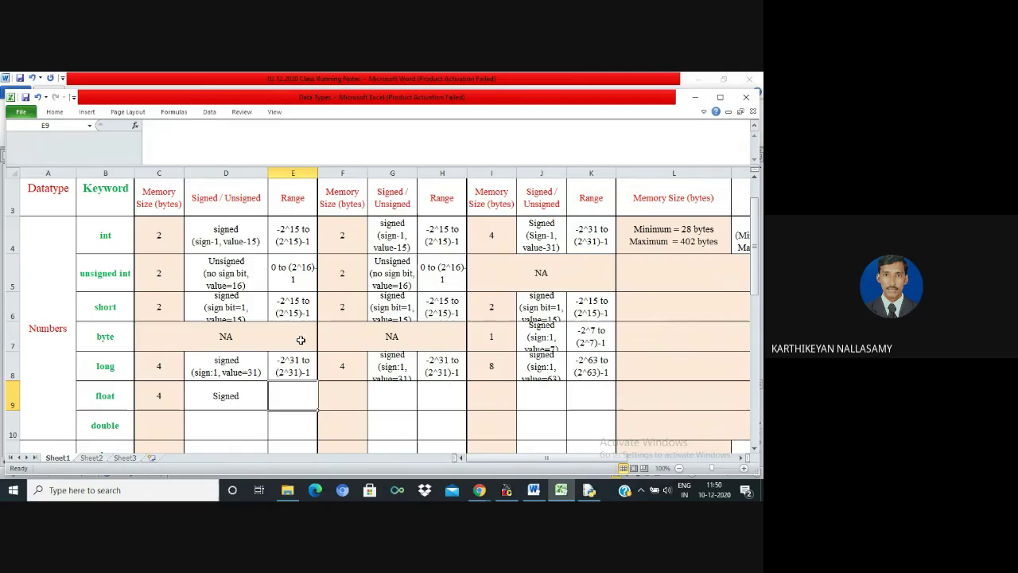
text(-)
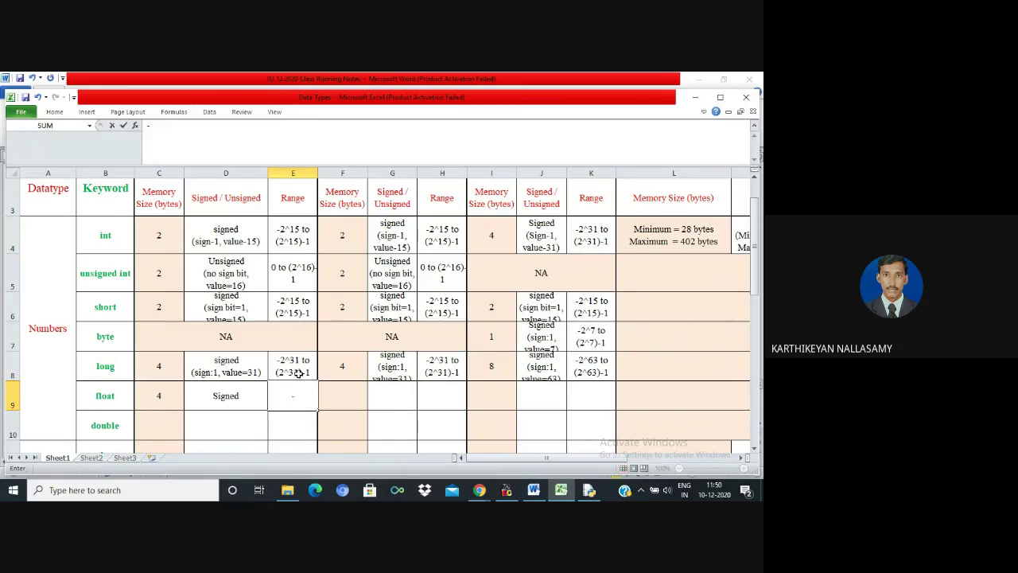
key(Return)
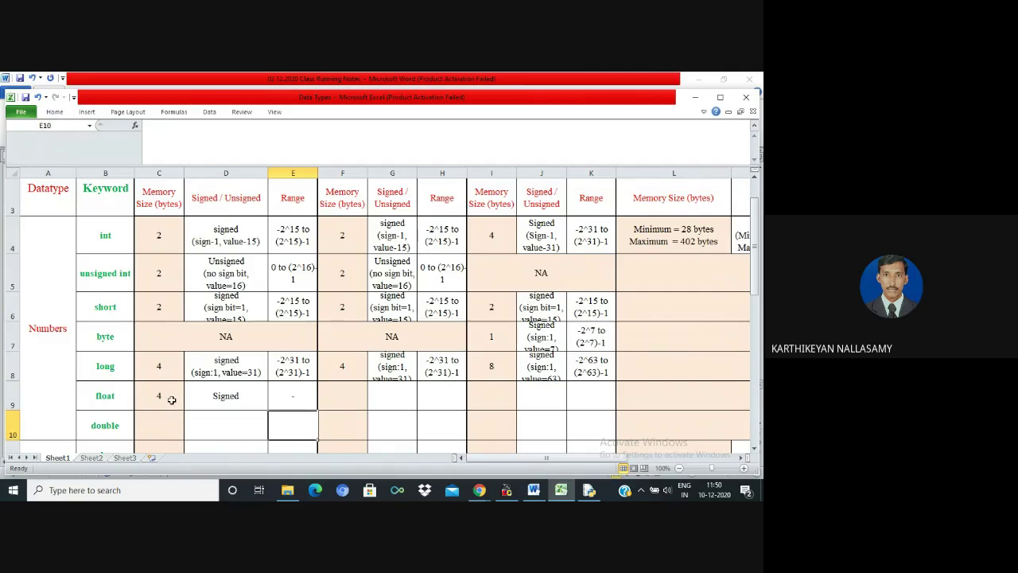
- Copy float's three C entries into its C++ columns
drag(168, 398, 285, 402)
key(ctrl+c)
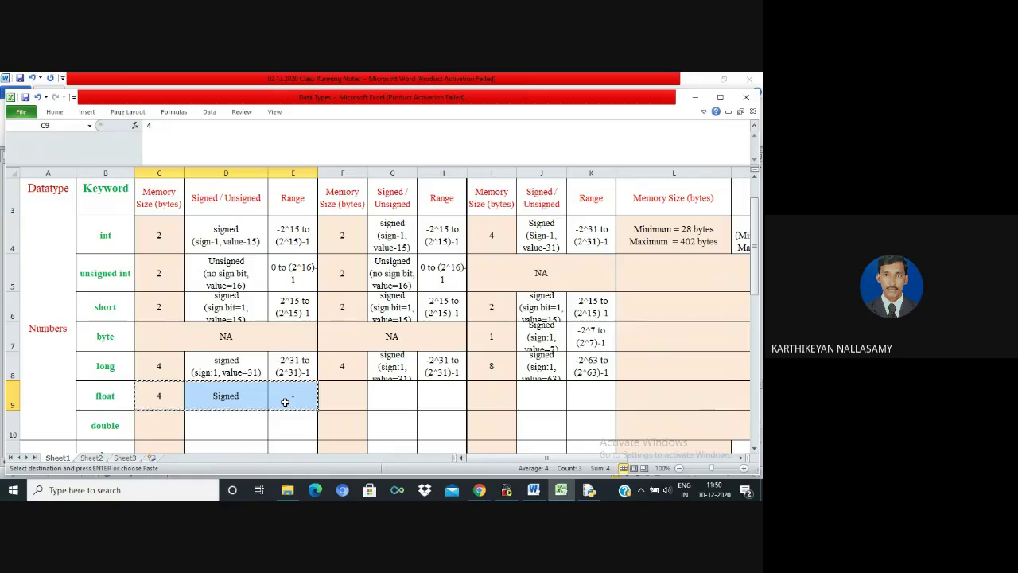
click(357, 393)
key(ctrl+v)
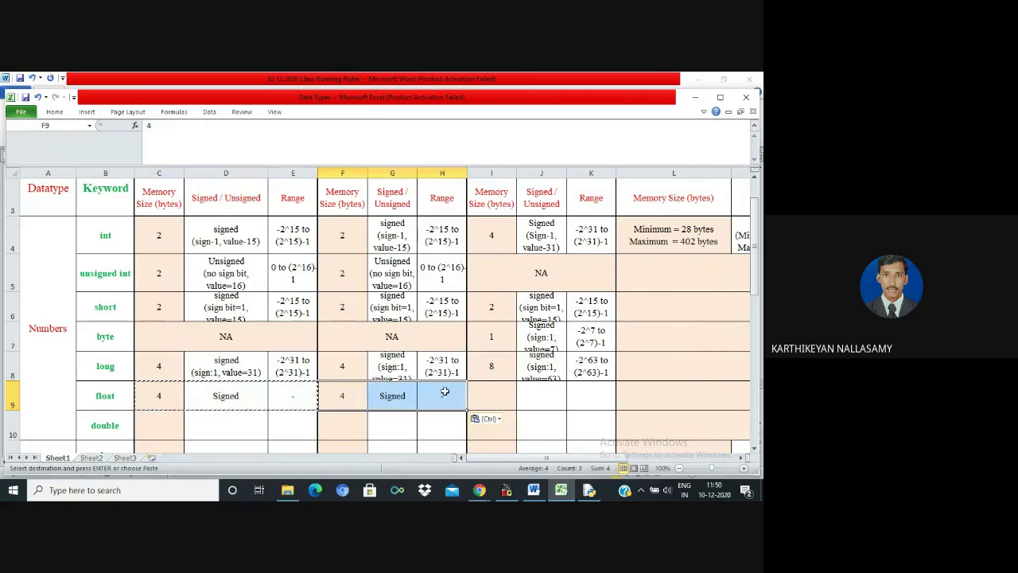
- Fill float's Java entries with Memory Size 4, Signed / Unsigned "Signed" and Range "-"
click(487, 391)
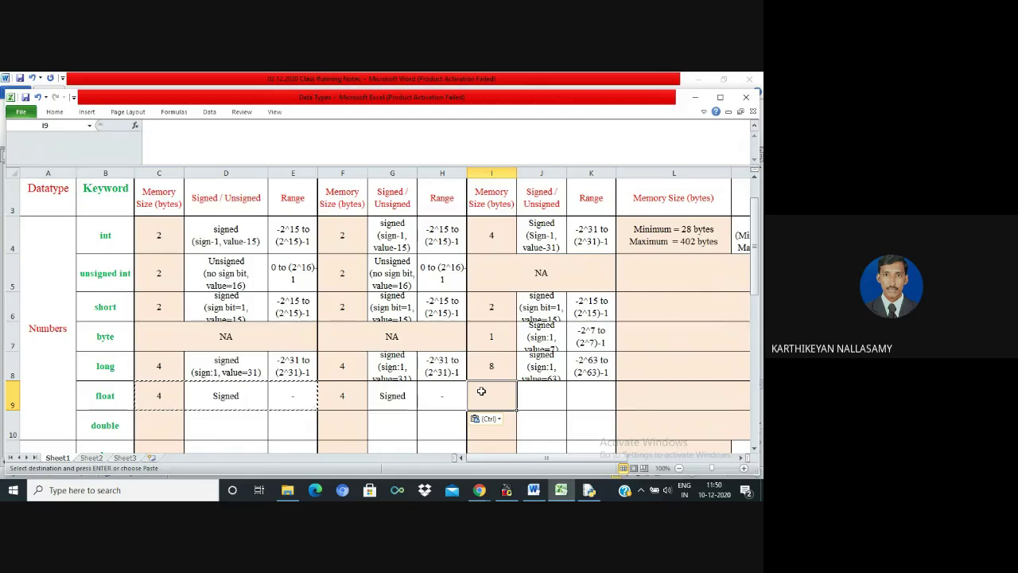
text(4)
key(Tab)
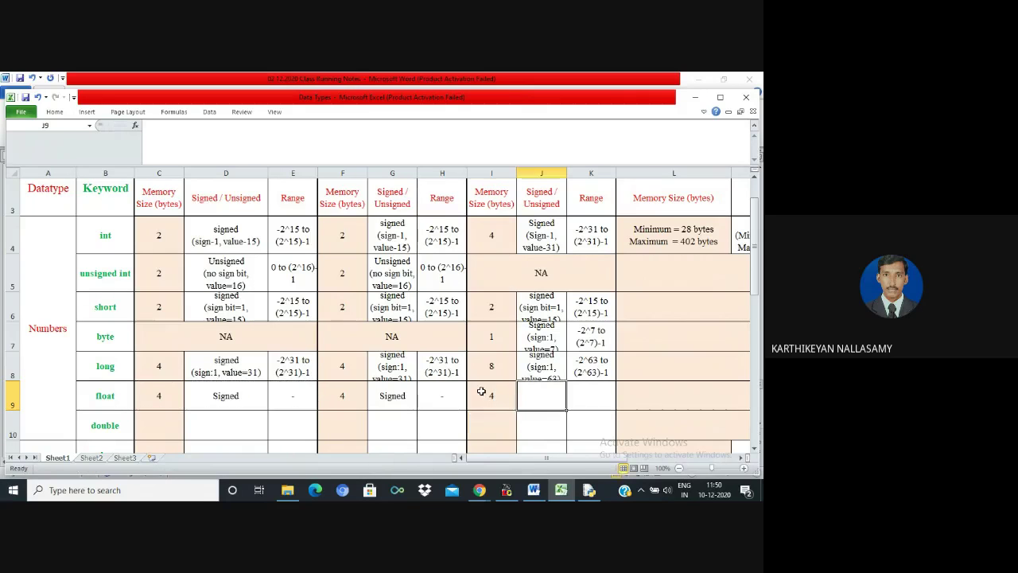
text(Signee)
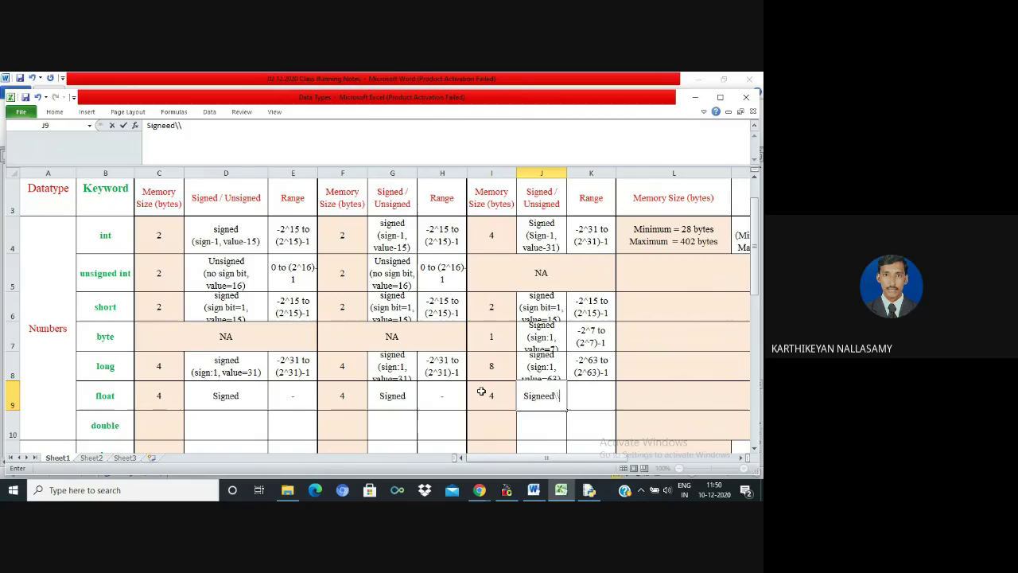
key(BackSpace)
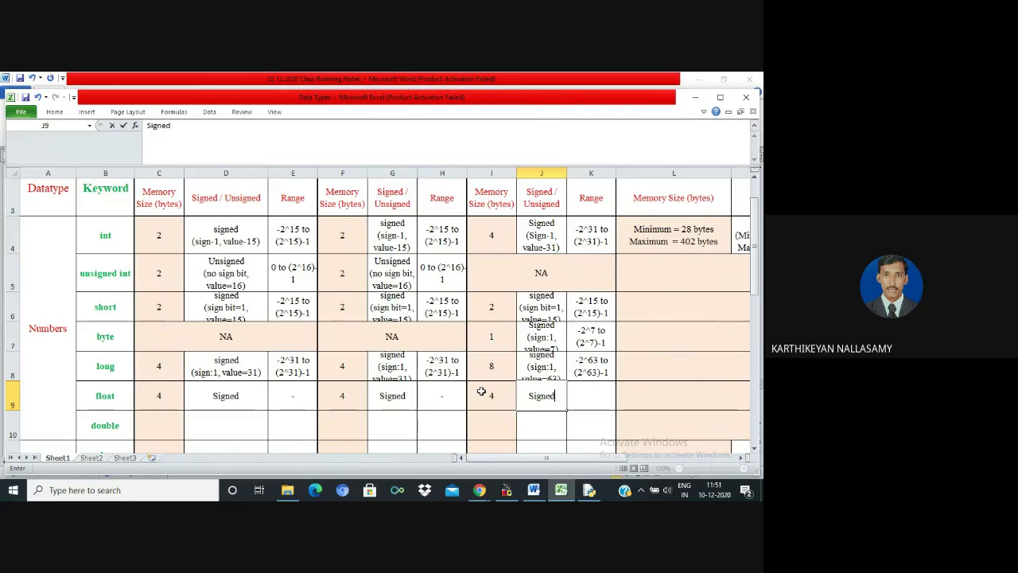
key(Tab)
text(-)
key(Tab)
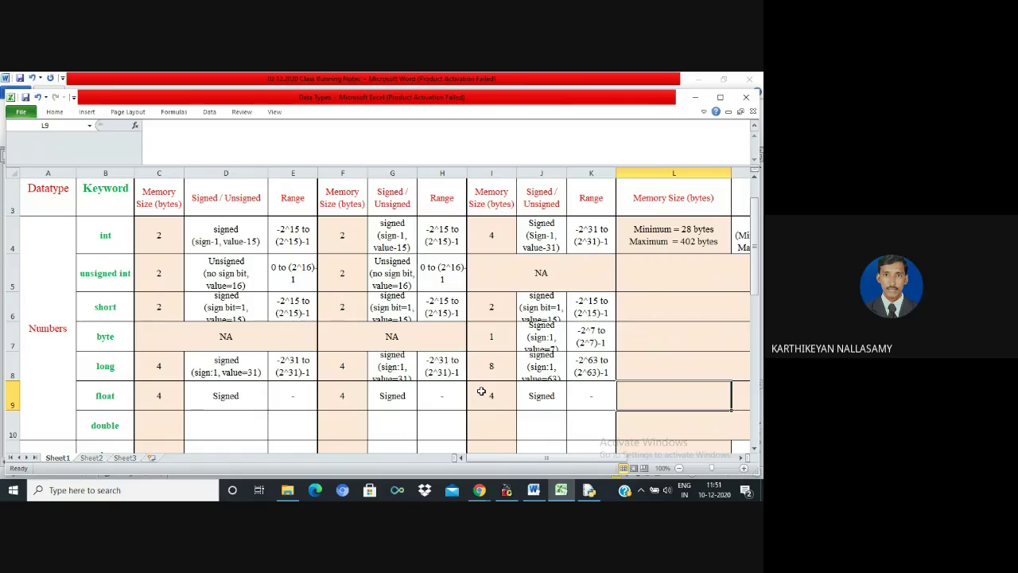
- Copy int's Python Memory Size, Signed / Unsigned and Range entries into the double row's Python columns
scroll(482, 391, right, 3)
drag(519, 406, 740, 404)
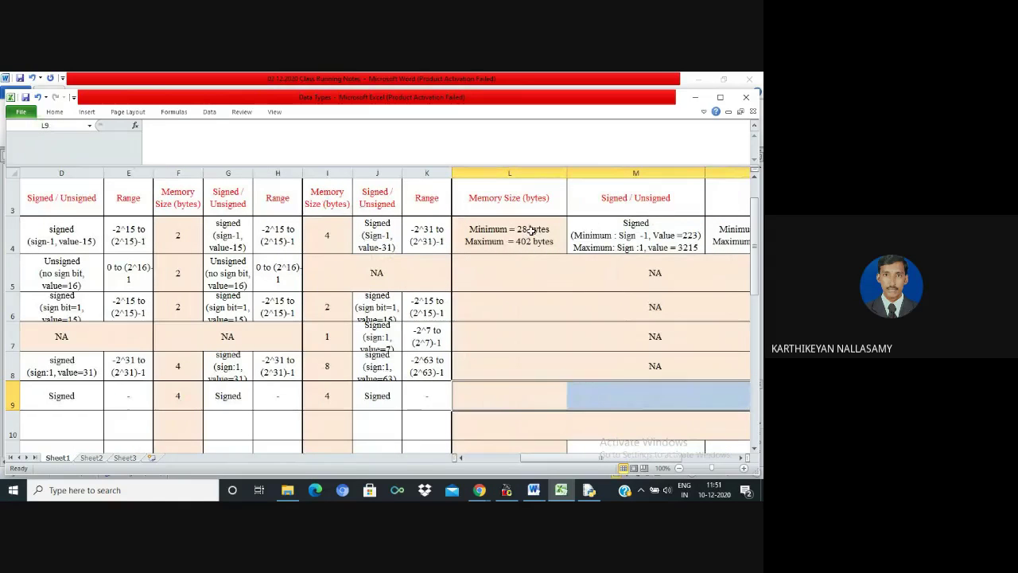
drag(535, 232, 727, 230)
key(ctrl+c)
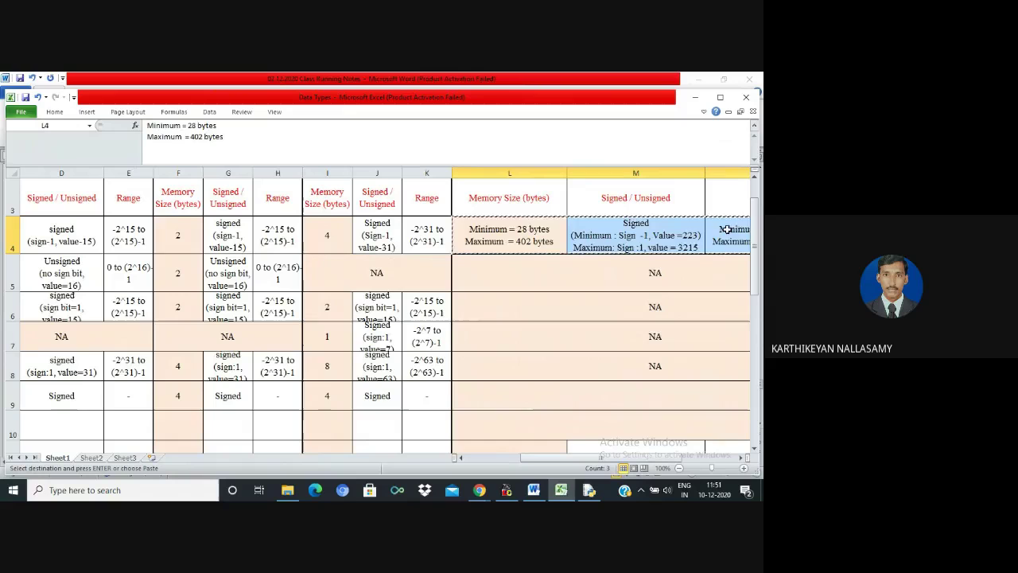
click(526, 427)
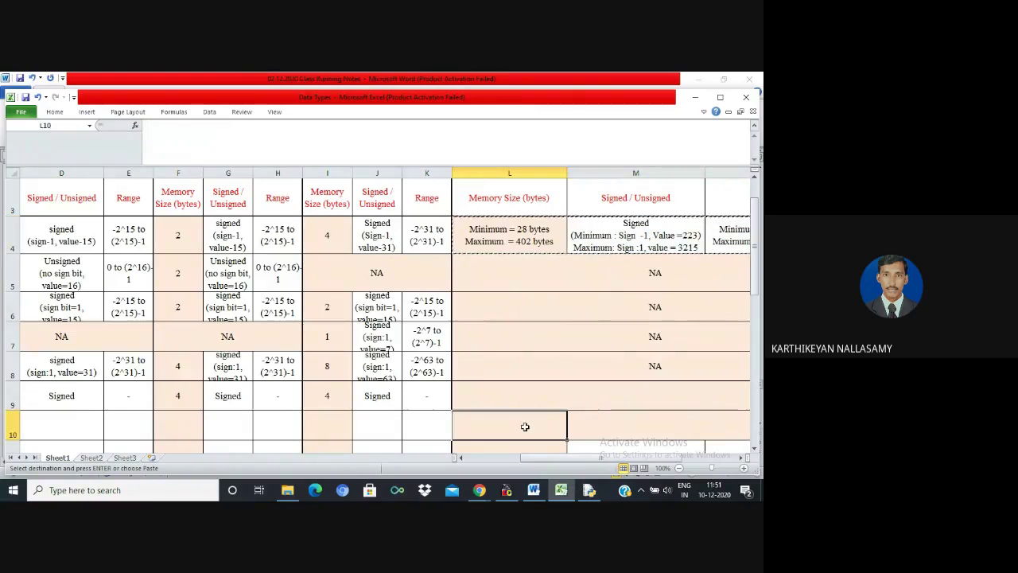
key(ctrl+v)
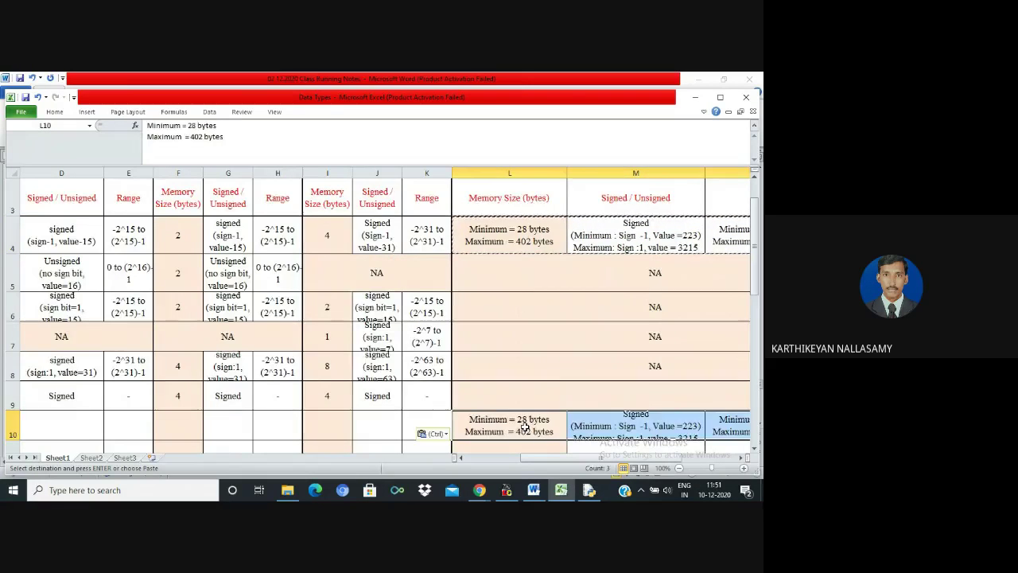
- Change the minimum in the double row's Python Memory Size to 24 bytes, and select its Signed / Unsigned entry
scroll(525, 427, down, 2)
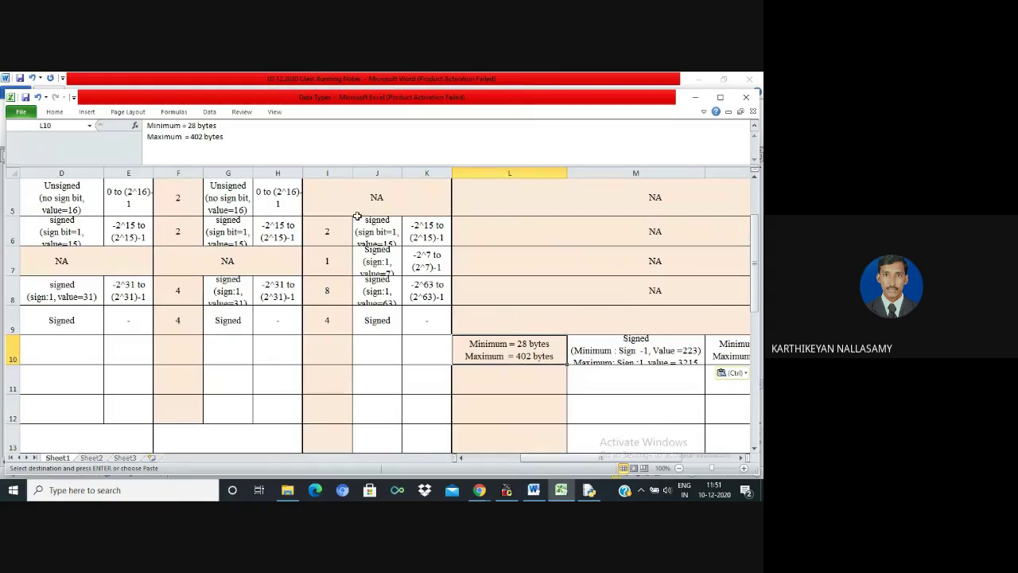
click(194, 125)
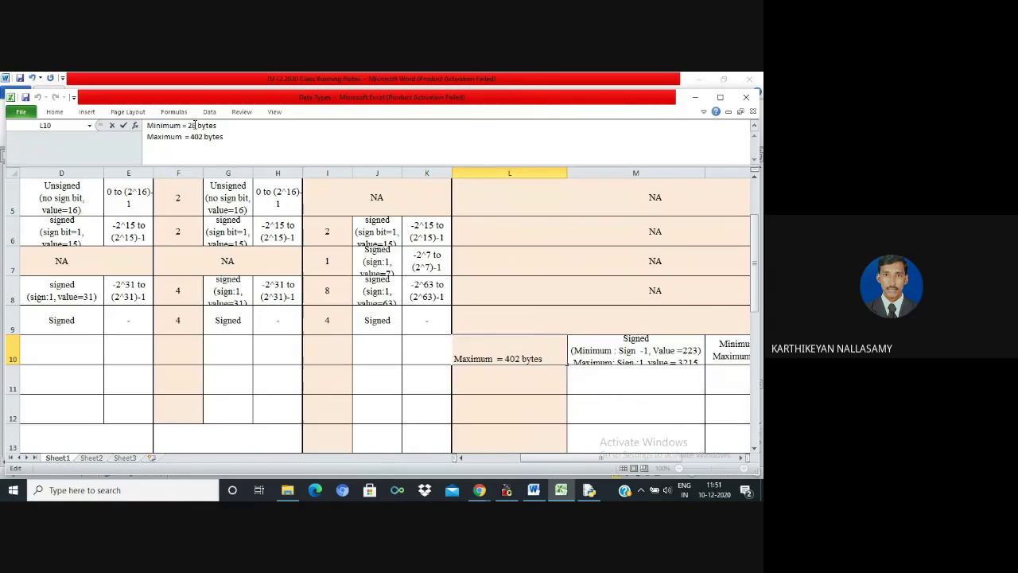
key(BackSpace)
text(4)
key(Return)
key(Up)
key(Right)
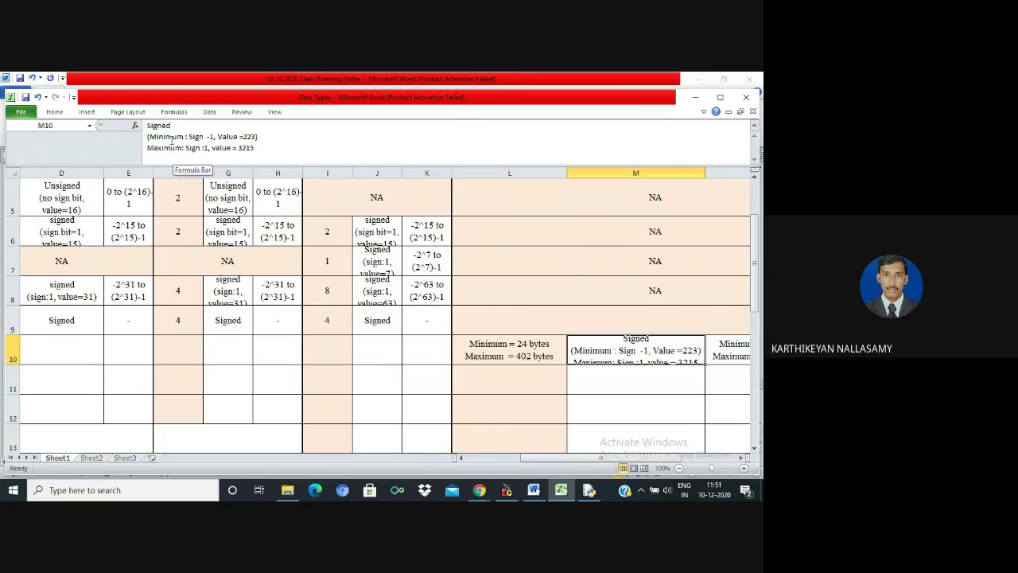
- Reduce the double row's Python Signed / Unsigned entry to "Signed" and replace its Range with "-"
drag(146, 137, 284, 143)
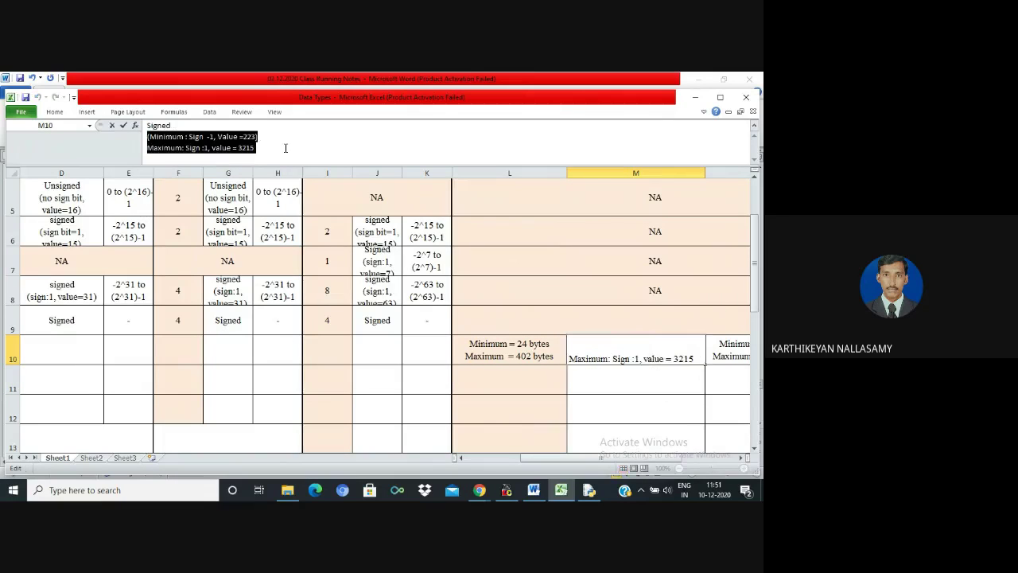
key(Delete)
key(Return)
key(Up)
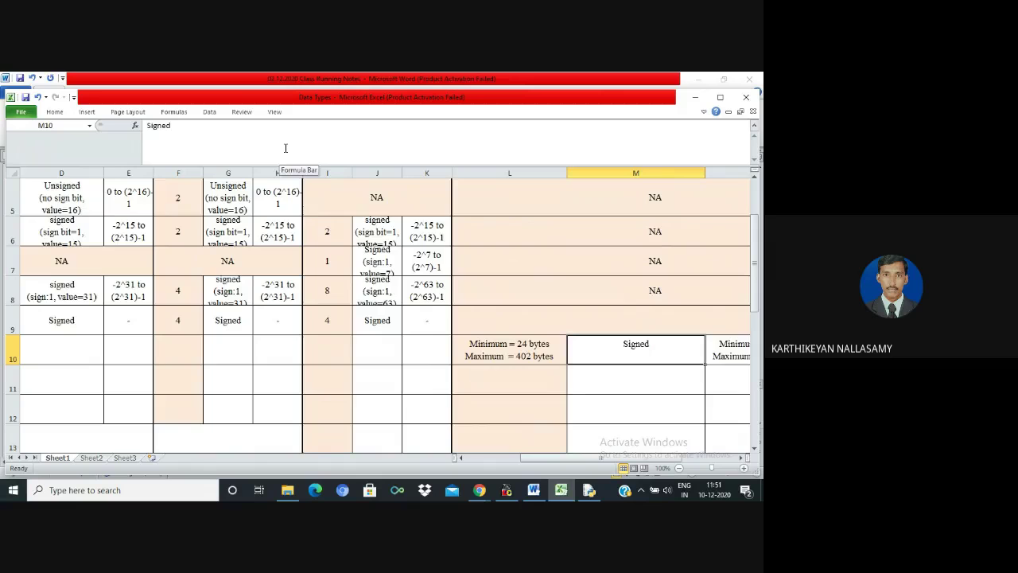
key(Right)
key(ctrl+v)
key(Delete)
text(-)
key(Return)
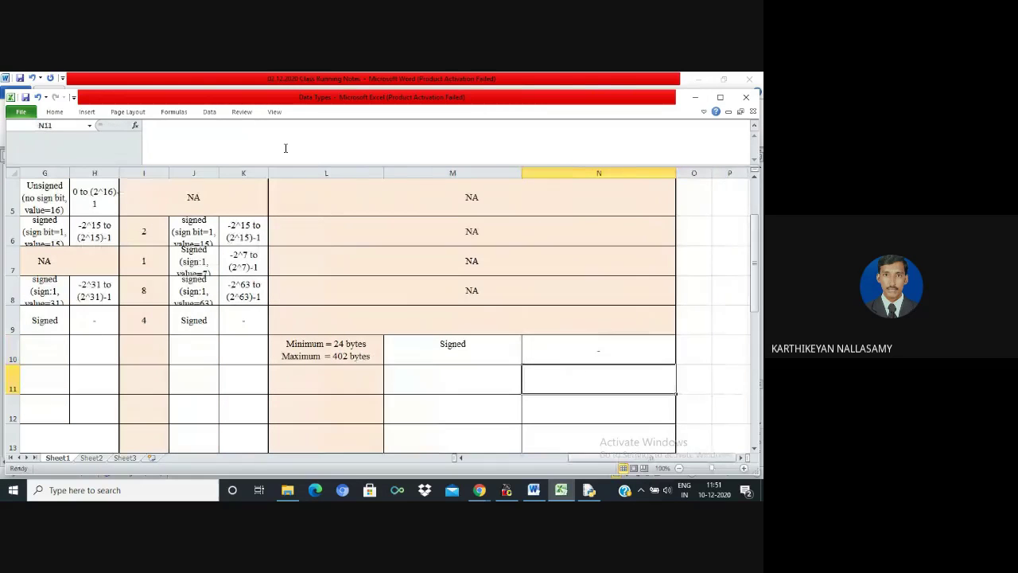
- Copy the double row's Python Memory Size, Signed / Unsigned and Range entries into the float row's Python columns
key(Left)
key(Left)
key(Left)
key(Left)
key(Left)
key(Left)
key(Left)
key(Left)
key(Left)
key(Left)
key(Left)
key(Left)
key(Left)
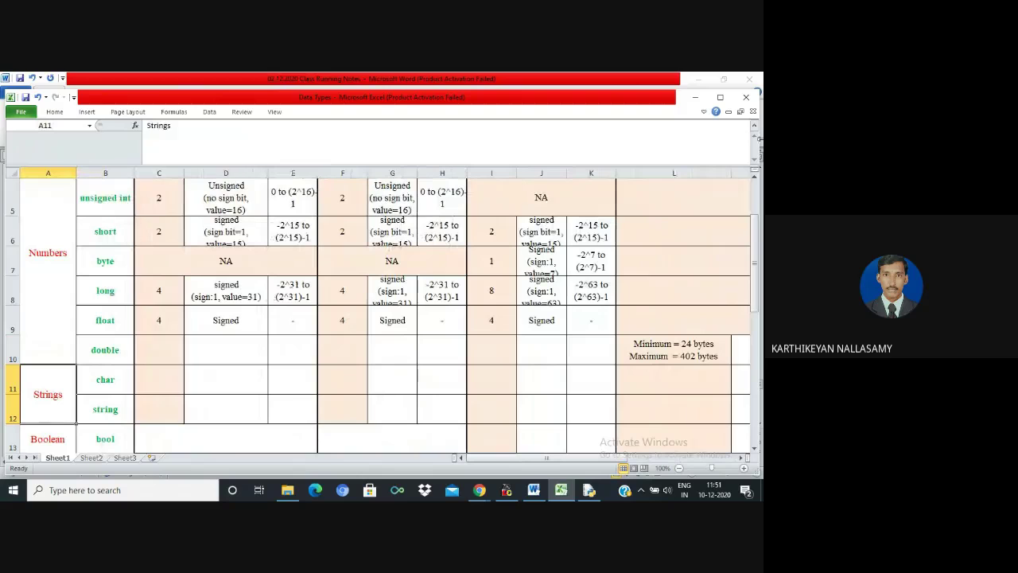
click(662, 349)
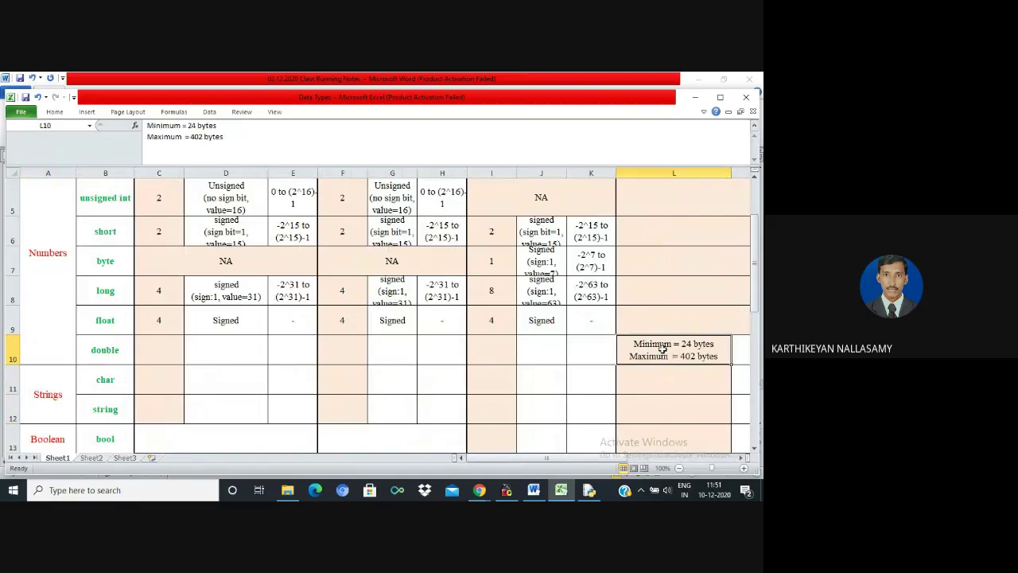
key(shift+Right)
key(shift+Right)
key(ctrl+c)
key(Up)
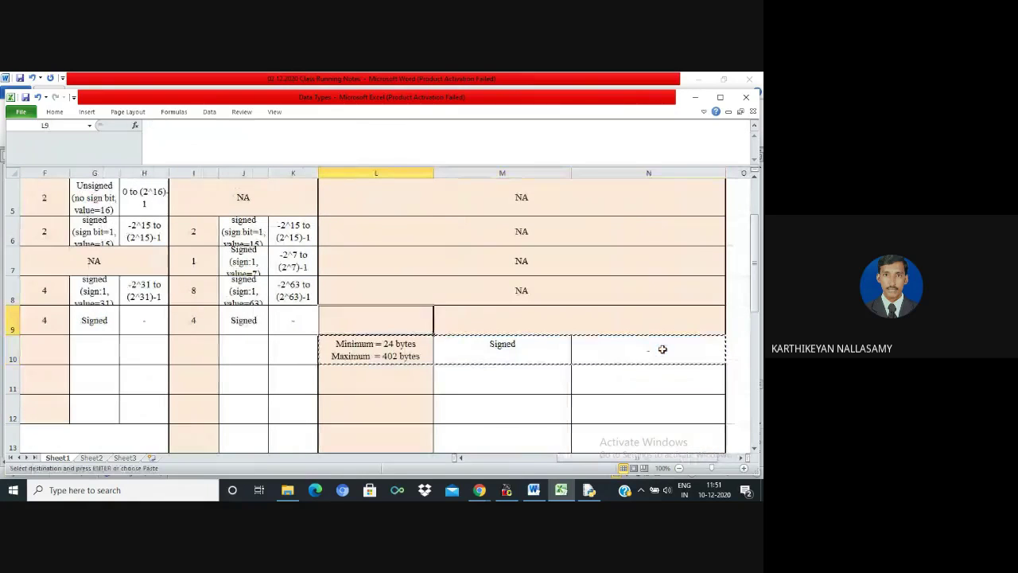
key(ctrl+v)
- Clear the three Python entries in the double row
key(Down)
key(shift+Right)
key(shift+Right)
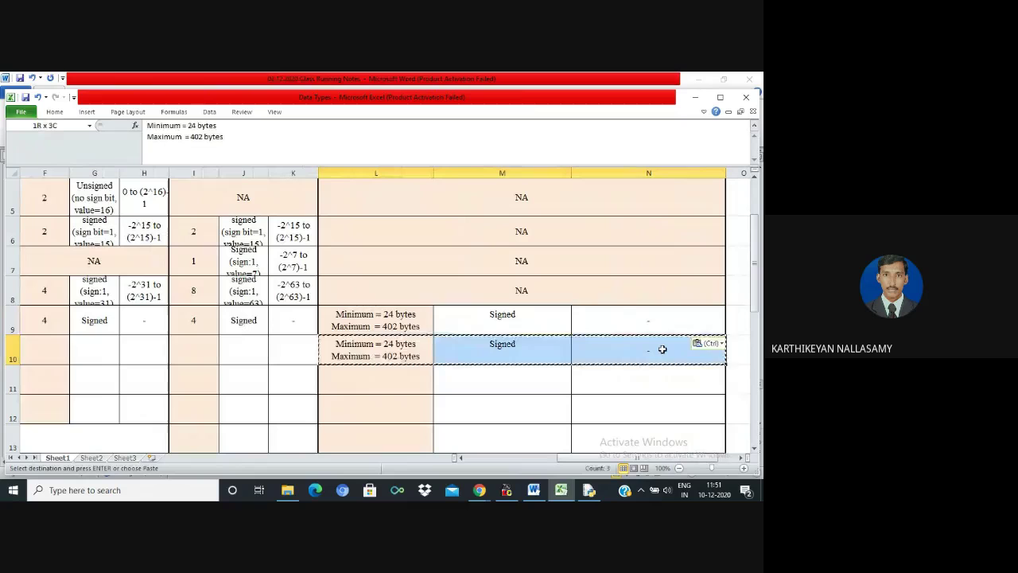
key(Delete)
- Fill double's C entries with Memory Size 8, Signed / Unsigned "Signed" and Range "-"
key(Left)
key(Left)
key(Left)
key(Left)
key(Left)
key(Left)
key(Left)
key(Left)
key(Left)
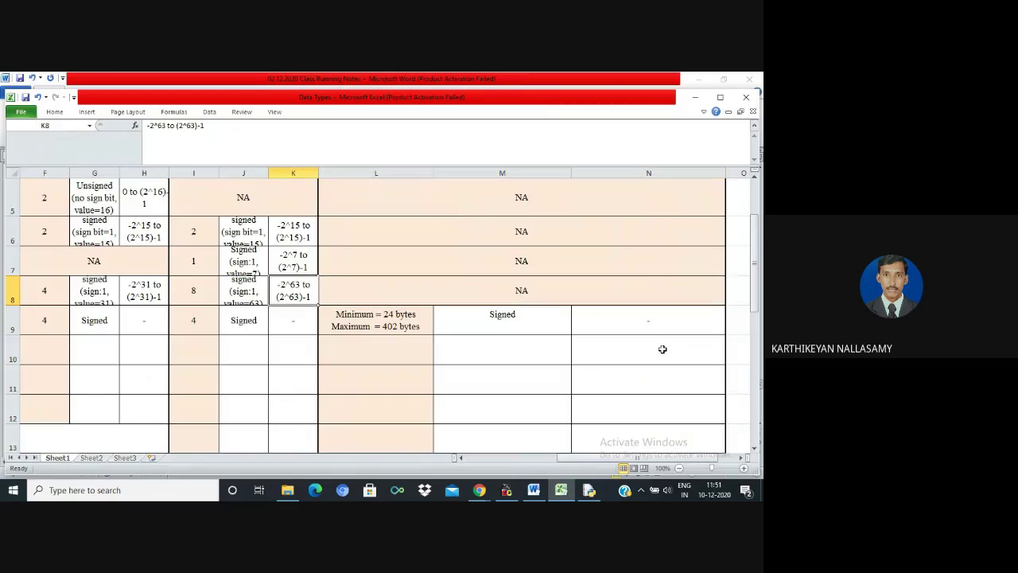
key(Down)
key(Down)
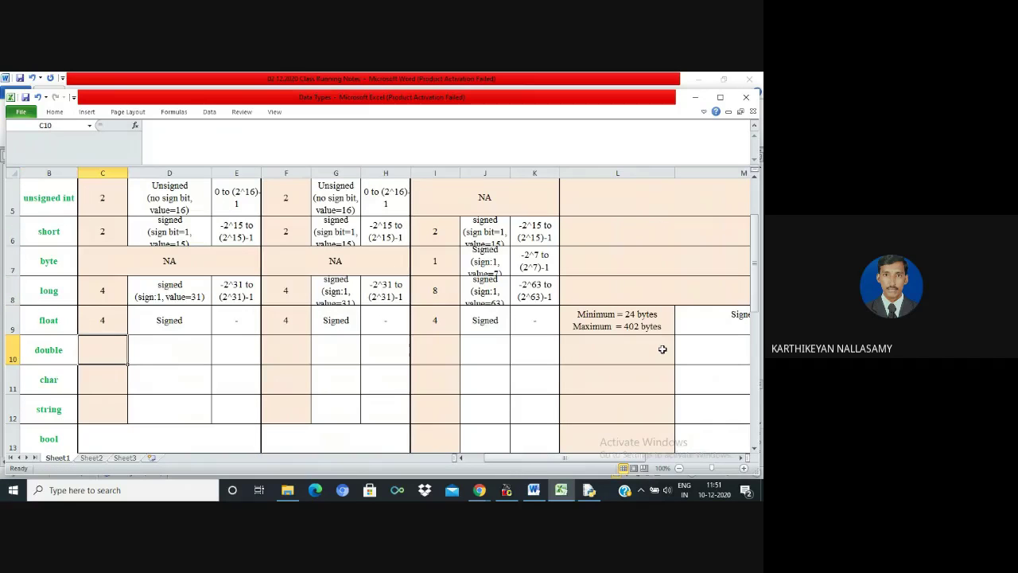
text(8)
key(Tab)
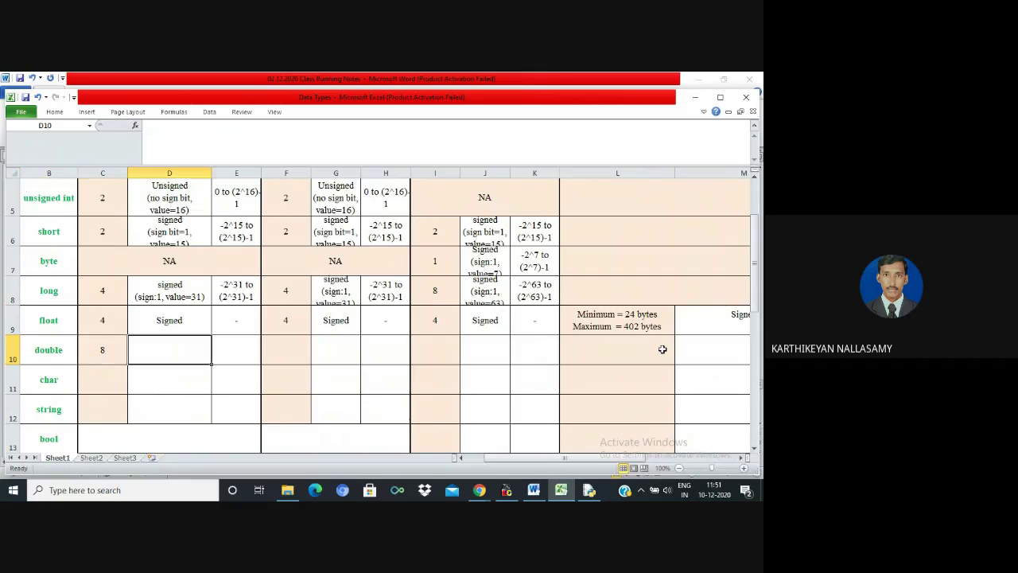
text(Signed)
key(Tab)
text(-)
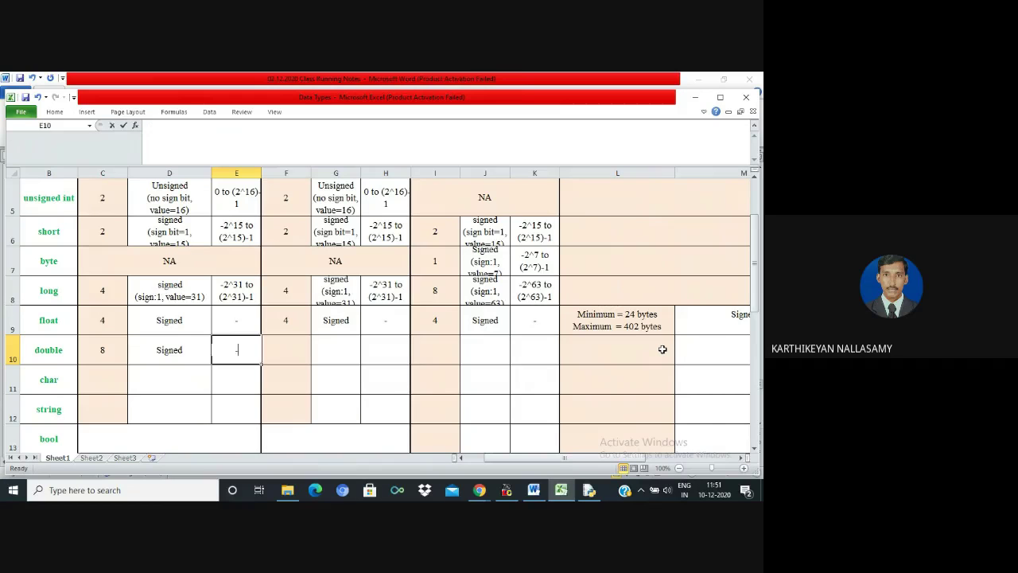
key(Tab)
- Fill double's C++ entries with Memory Size 8, Signed / Unsigned "signed" and Range "-"
text(8)
key(Tab)
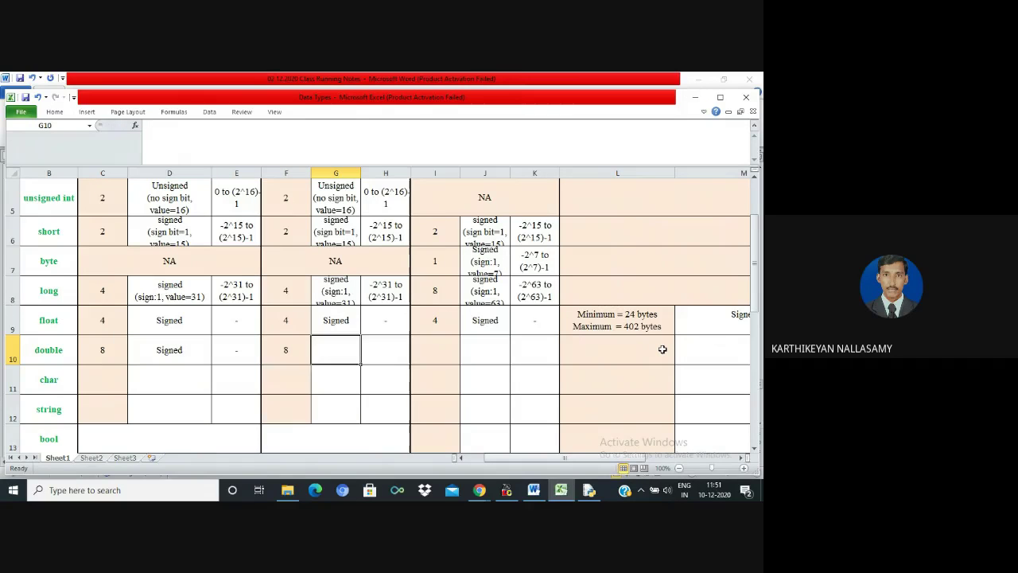
text(d)
key(BackSpace)
text(signed)
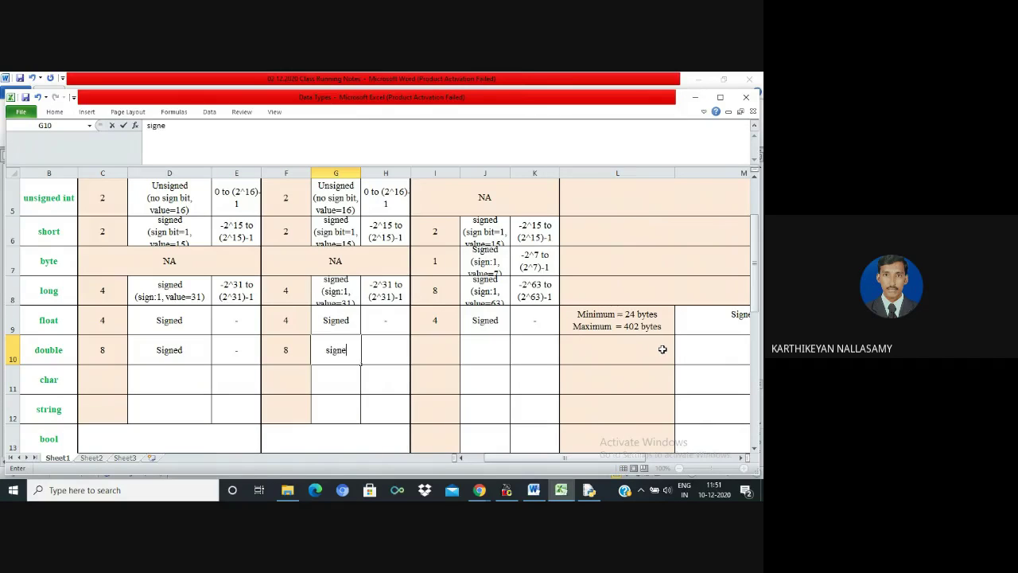
key(Tab)
text(-)
key(Tab)
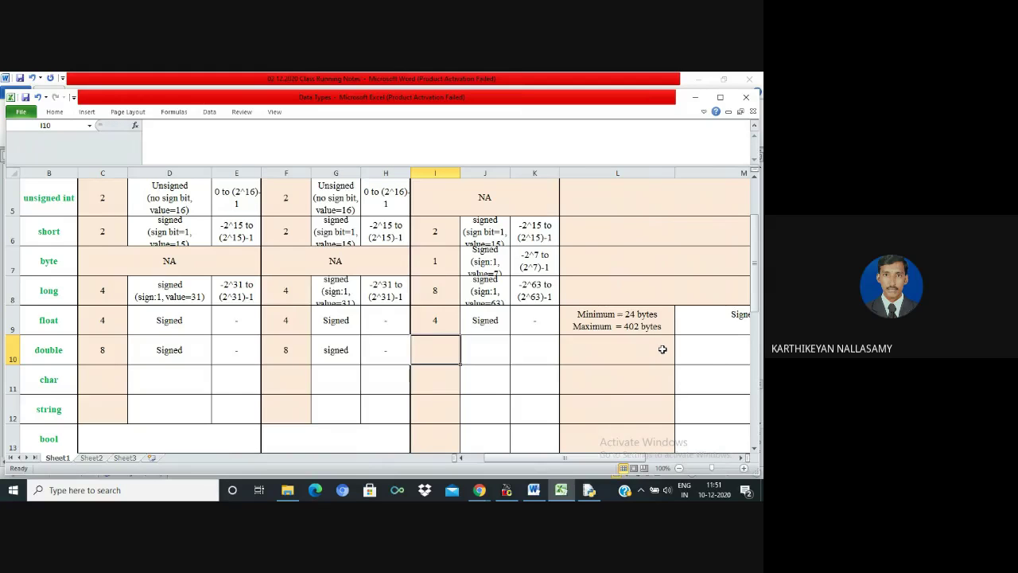
- Fill double's Java entries with Memory Size 8, Signed / Unsigned "signed" and Range "-"
text(8)
key(Tab)
text(signed)
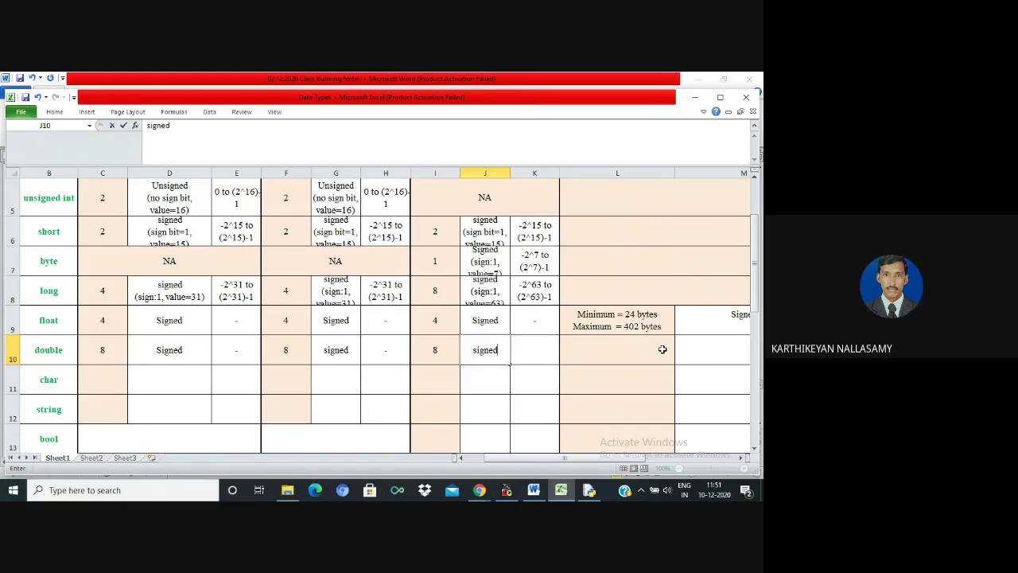
key(Tab)
text(-)
key(Tab)
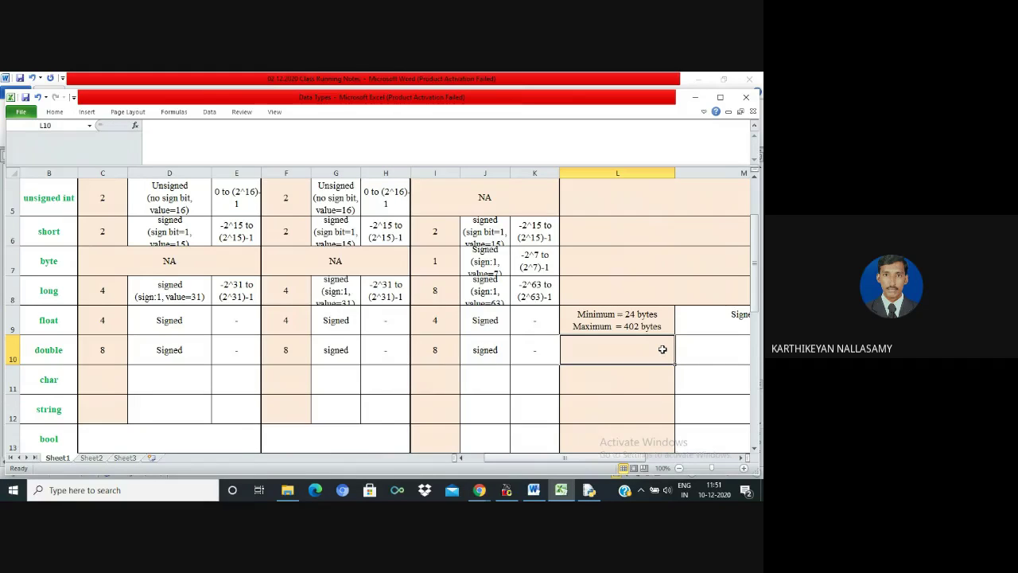
- Copy the merged NA cell from long's Python columns into double's Python columns
key(Up)
key(Up)
key(ctrl+c)
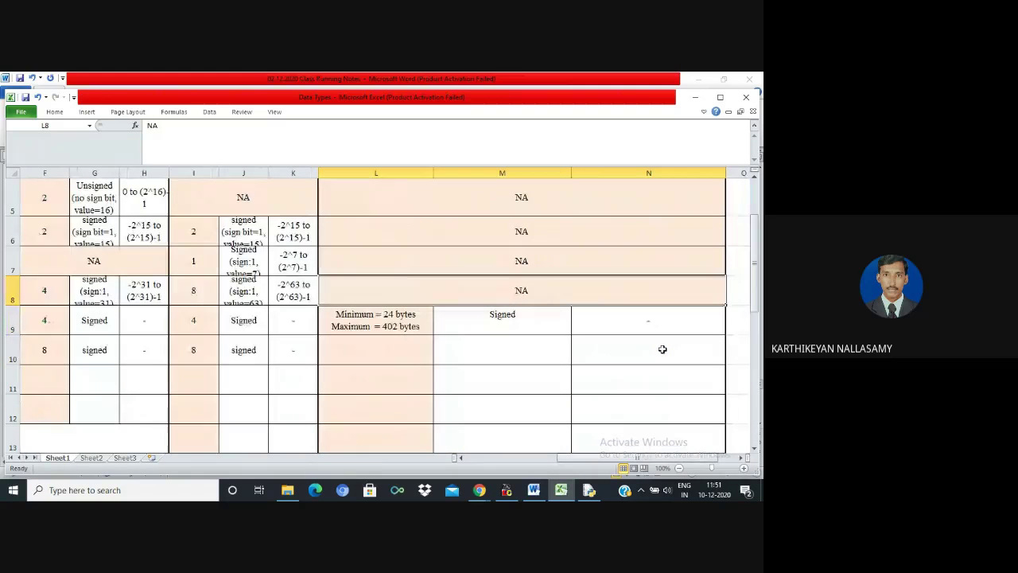
key(Down)
key(Down)
key(ctrl+v)
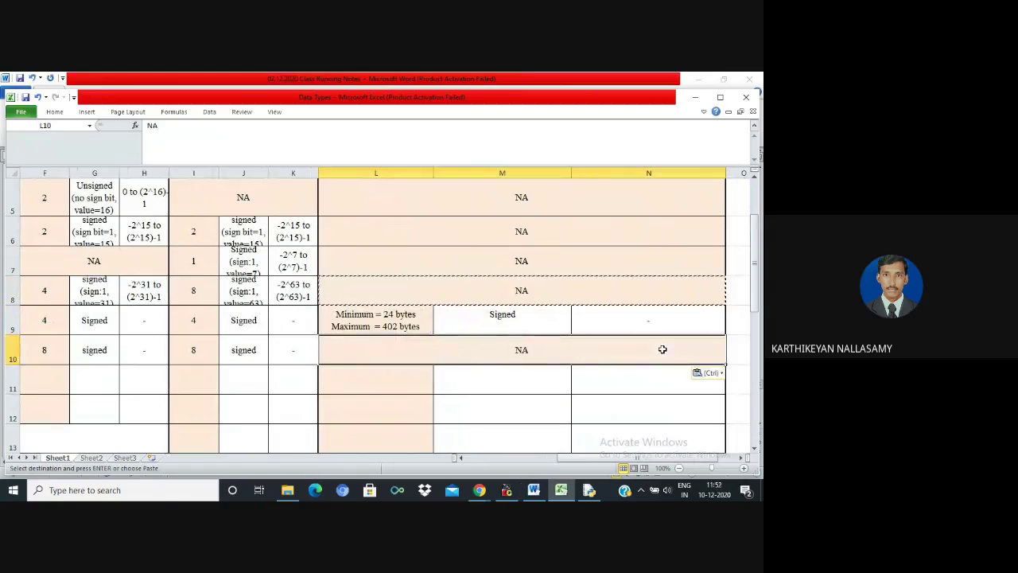
- Enter Memory Size 1 and Signed / Unsigned "Signed" in the char row's C columns
key(Down)
key(Left)
key(Left)
key(Left)
key(Left)
key(Left)
key(Left)
key(Left)
key(Left)
key(Left)
key(Left)
key(Left)
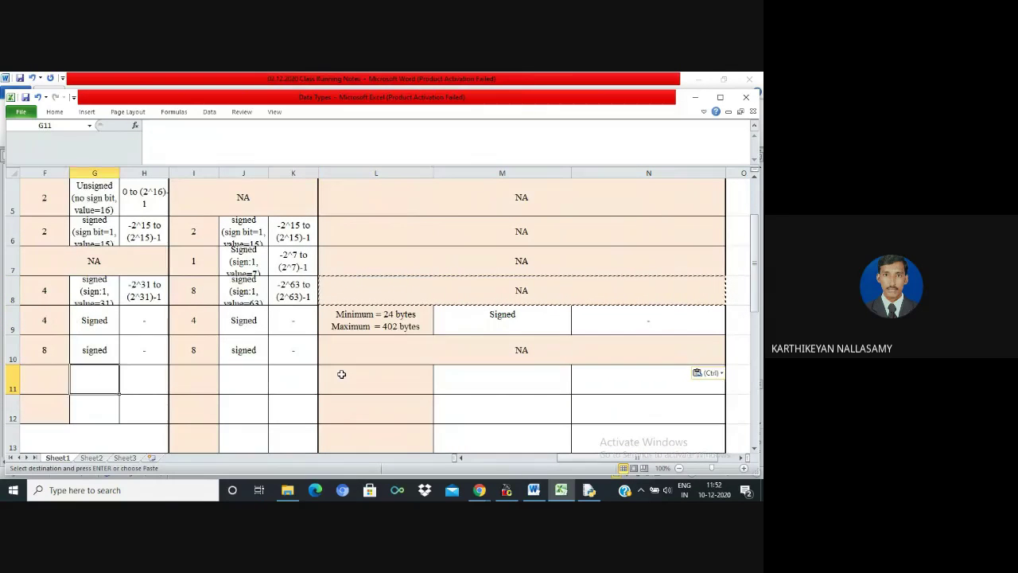
key(Right)
key(Left)
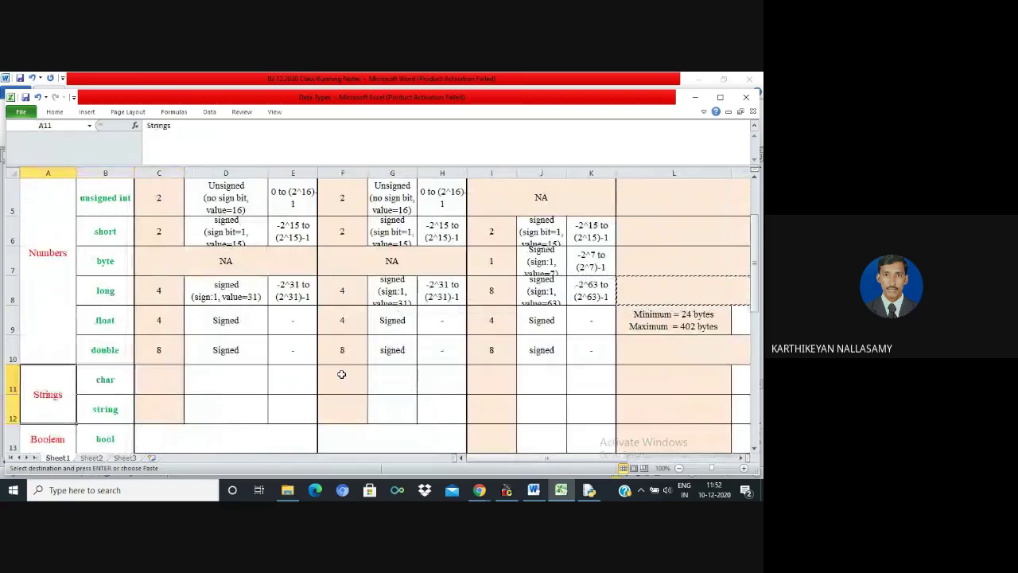
key(Right)
key(Right)
text(1)
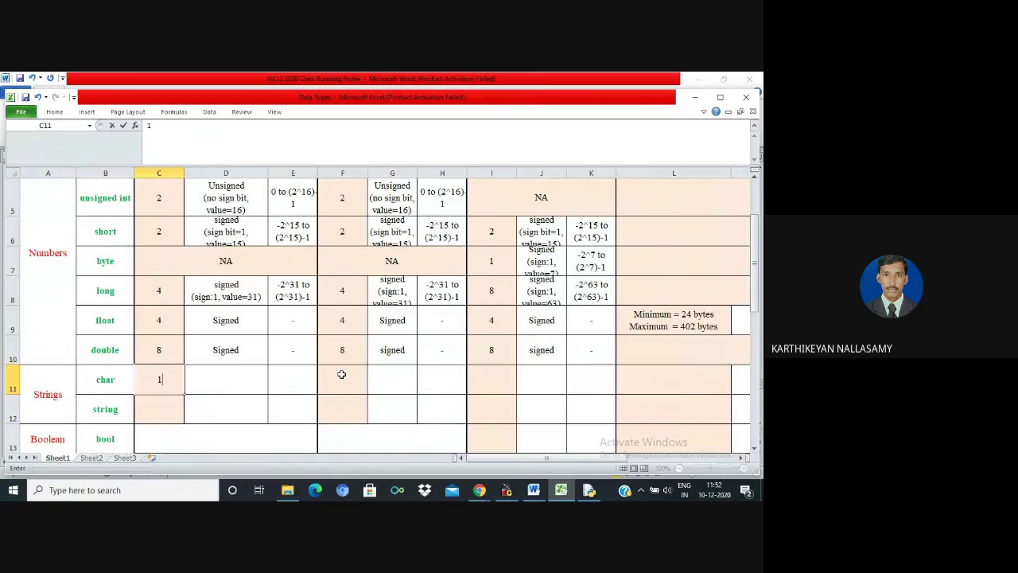
key(Right)
text(Signed)
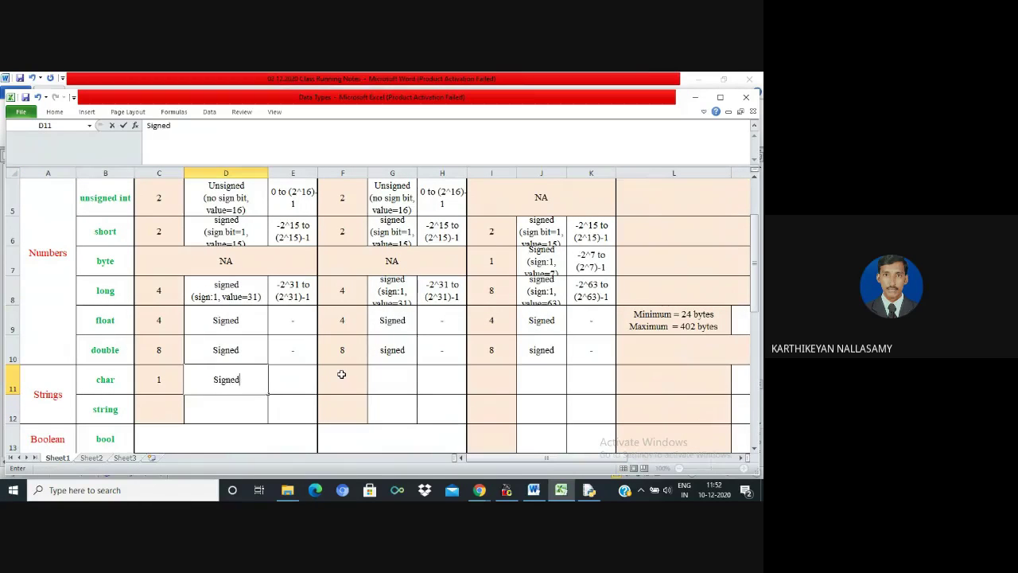
key(Right)
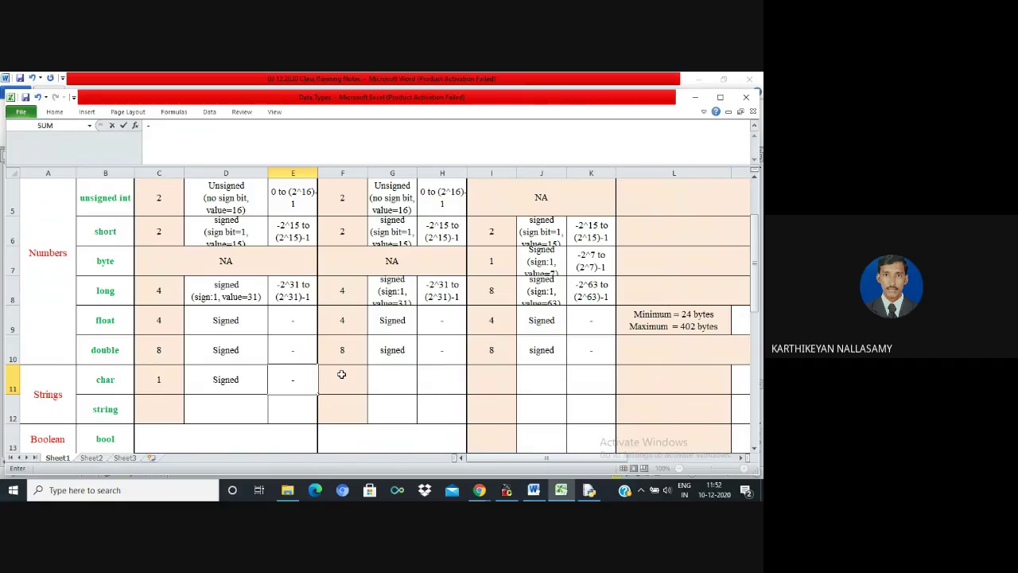
- Add a second line "(sign:1, Value=7)" to char's C Signed / Unsigned entry
double_click(251, 376)
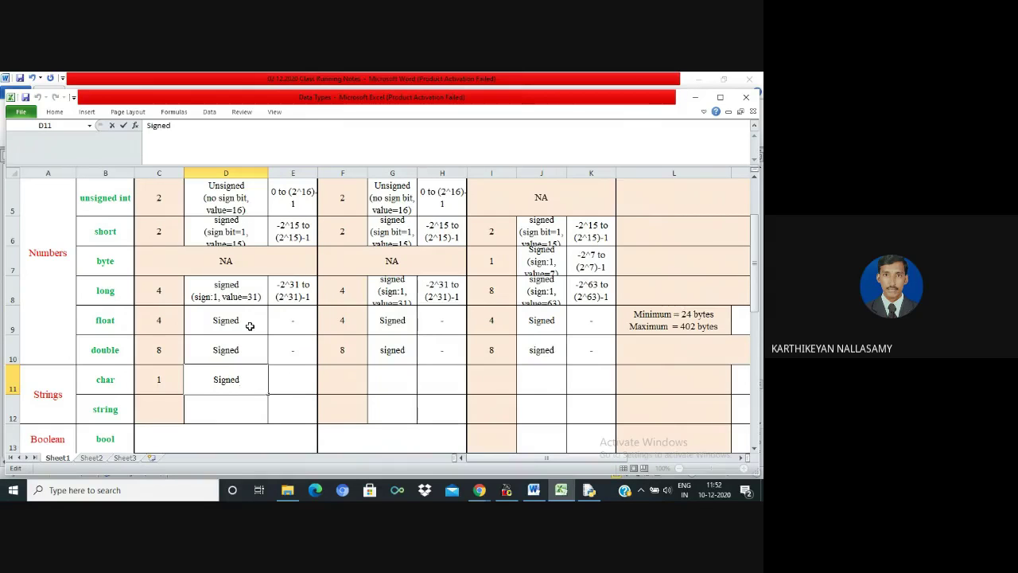
key(alt+Return)
text((sign:1)
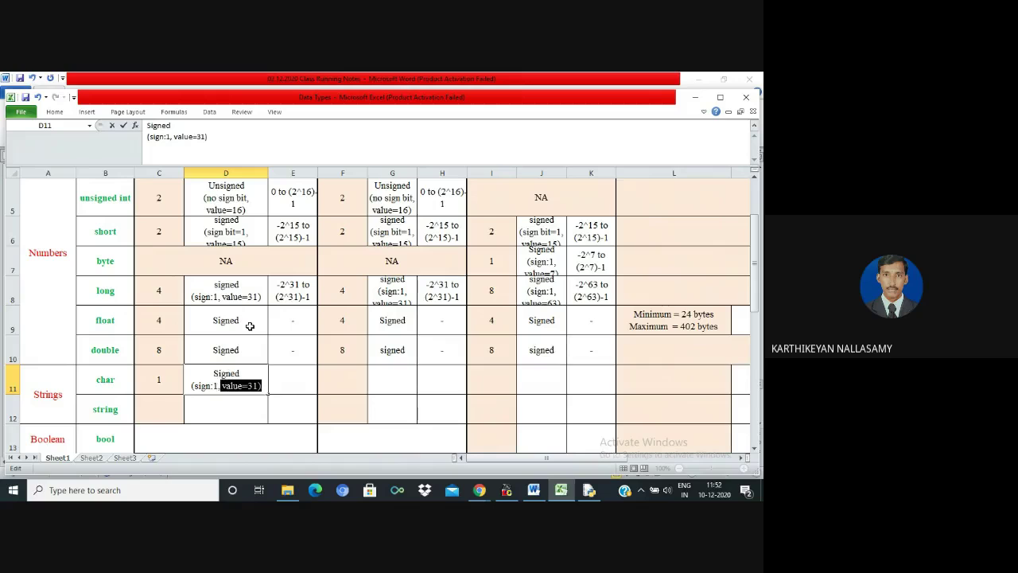
text(, Value=)
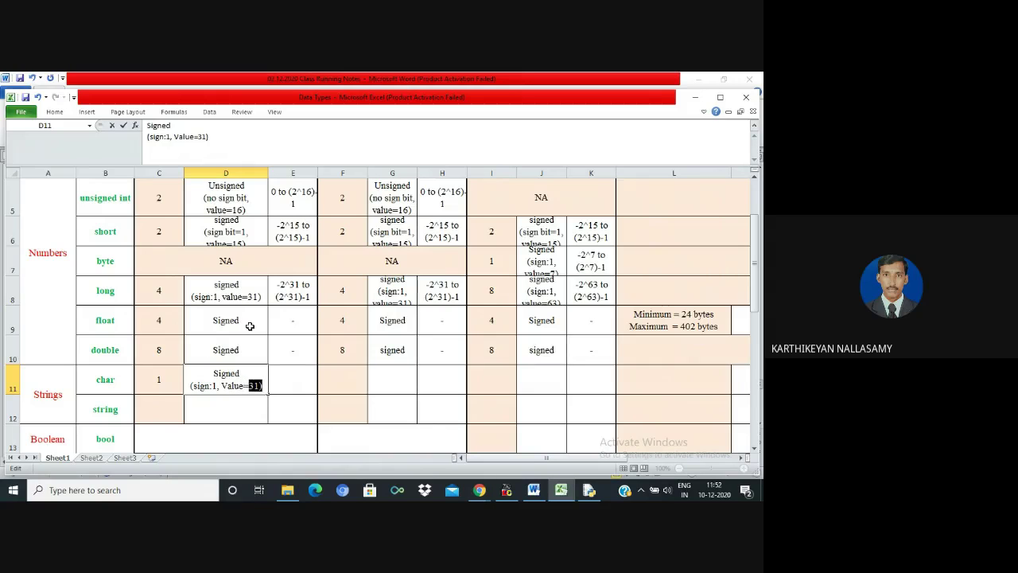
text(7))
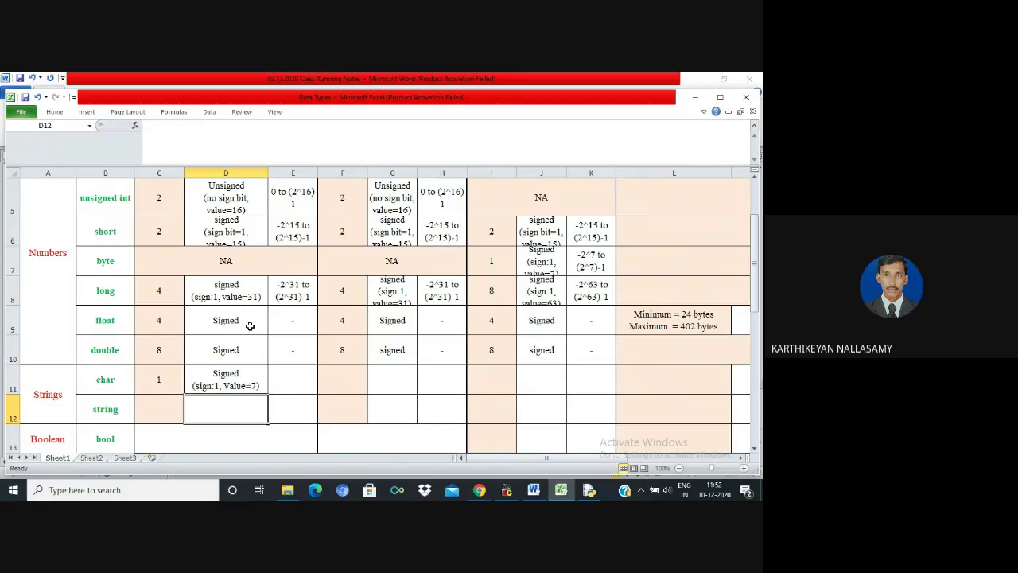
key(Tab)
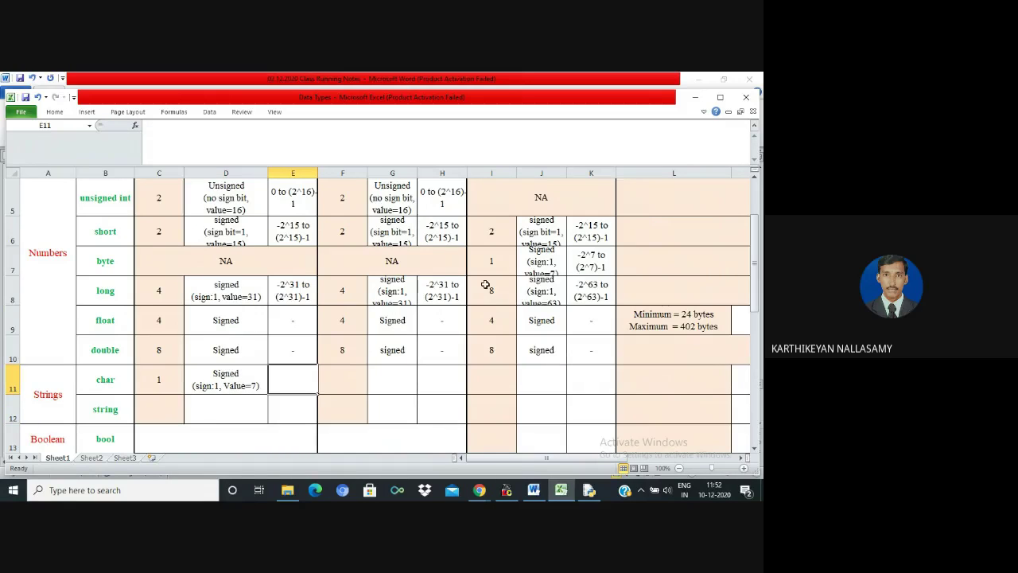
- Copy byte's Java range into char's C Range cell, and select char's C++ Memory Size cell
click(586, 263)
key(ctrl+c)
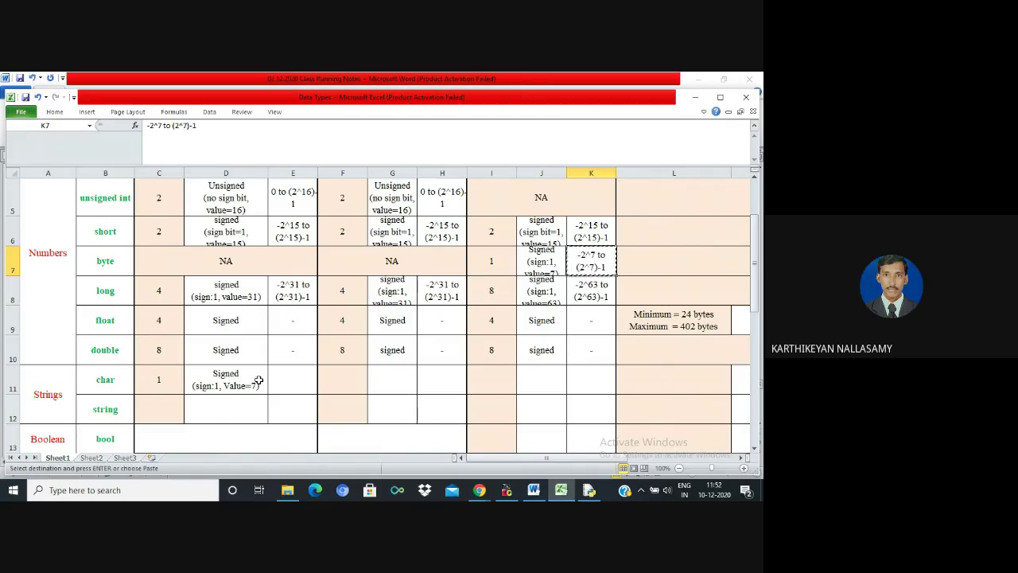
click(293, 377)
key(ctrl+v)
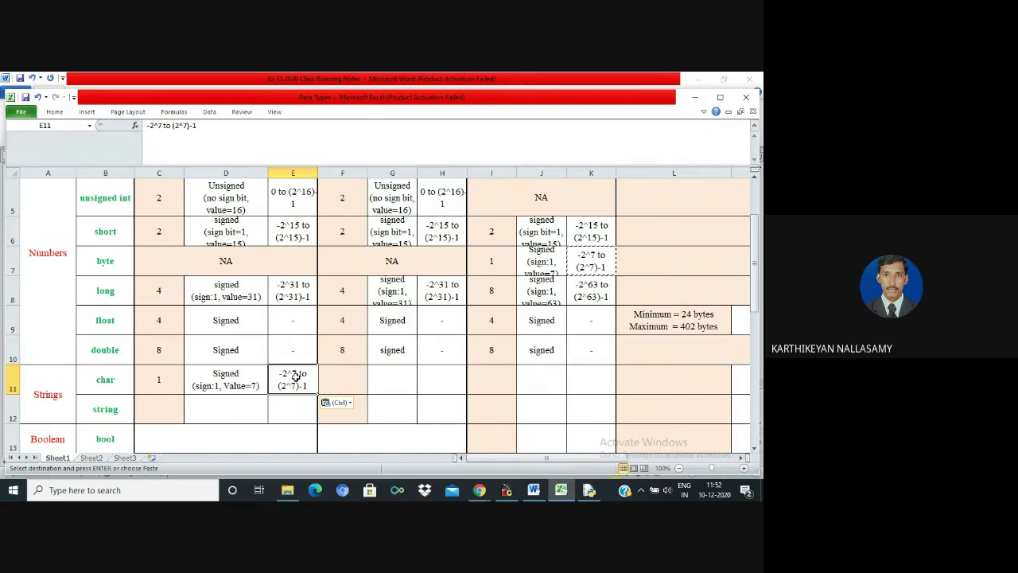
click(333, 373)
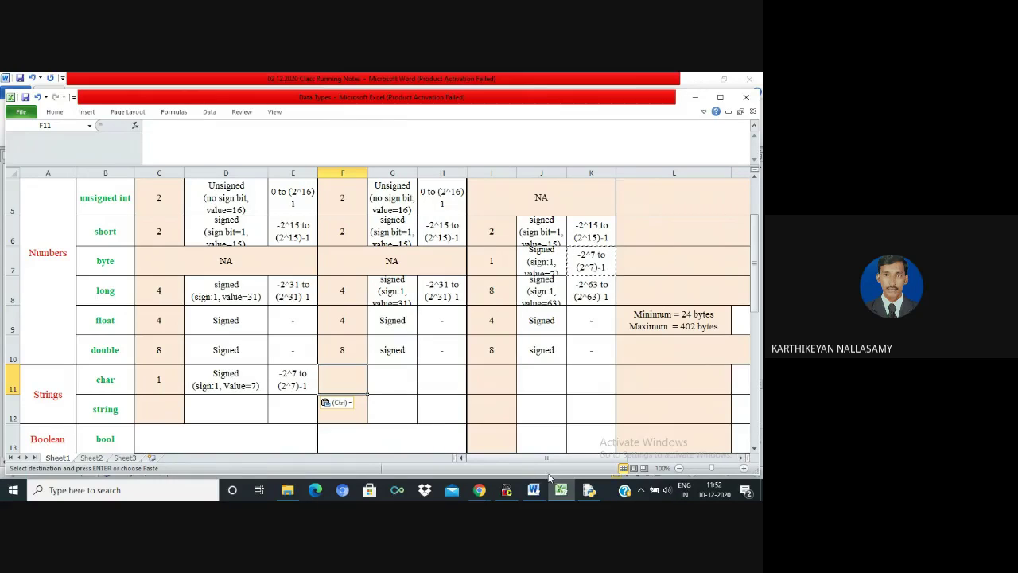
- Check the Python shell, switch to the class notes in Word, and review the Numbers section covering int and float
click(589, 490)
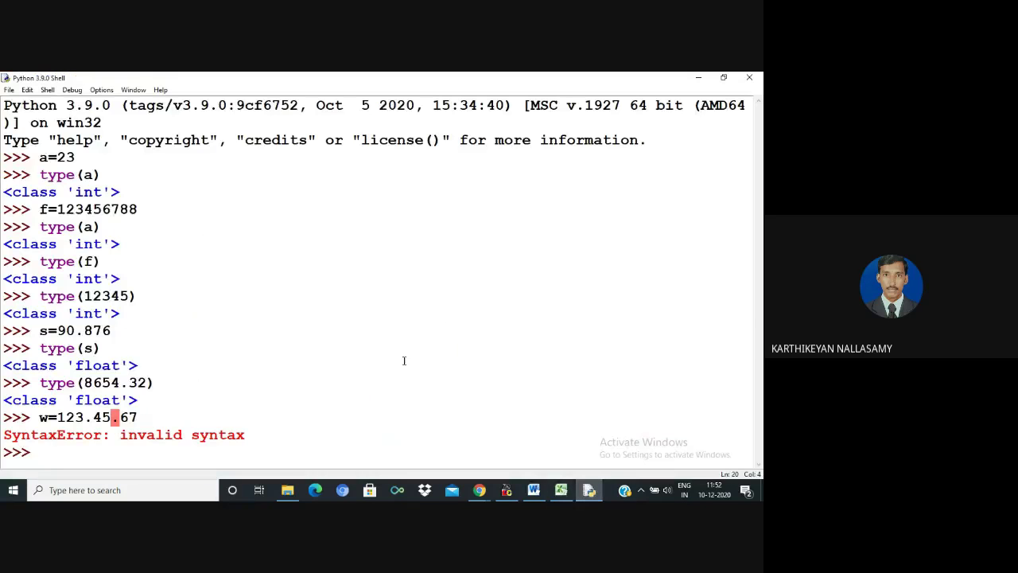
click(531, 490)
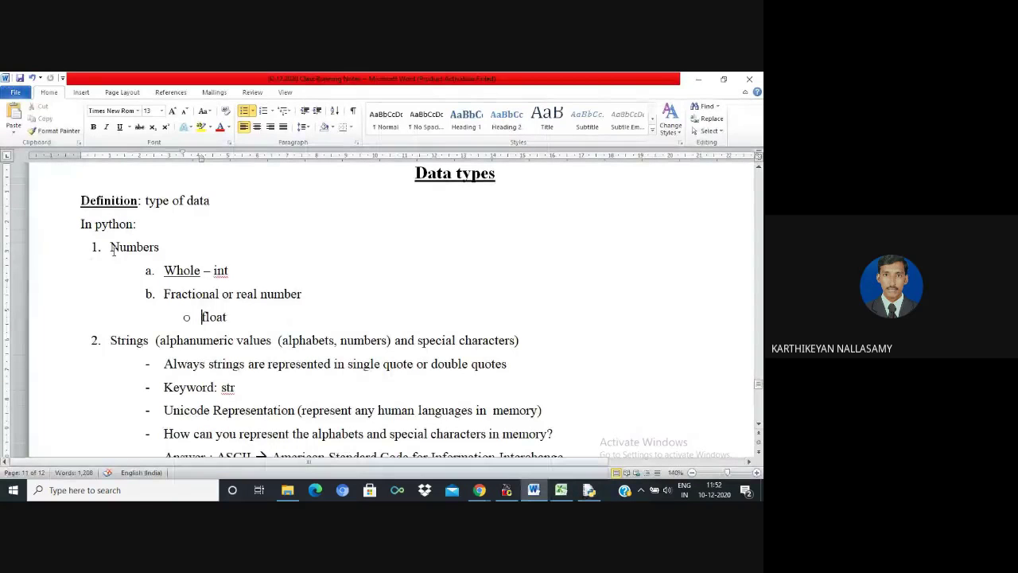
drag(111, 247, 235, 318)
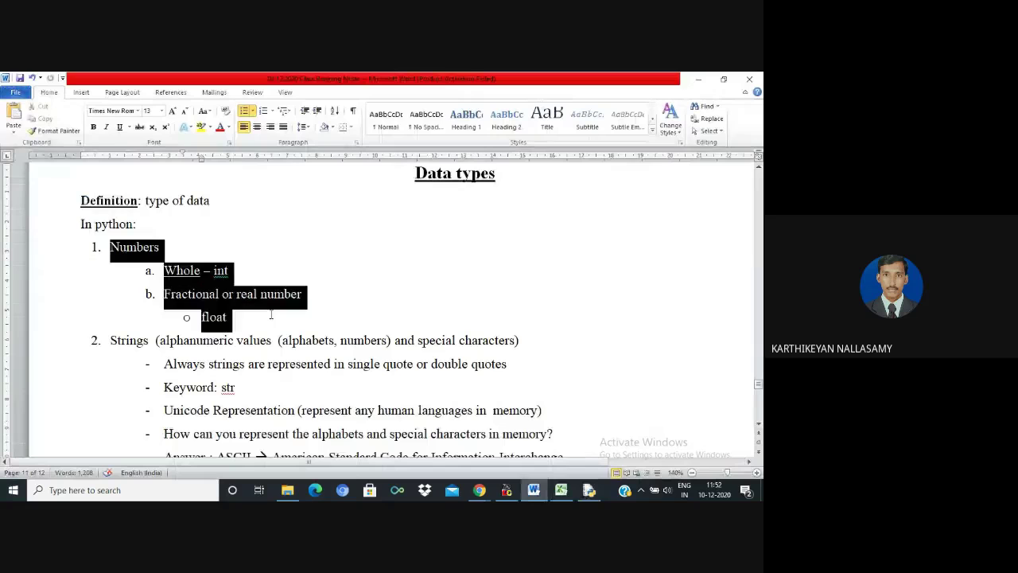
click(165, 254)
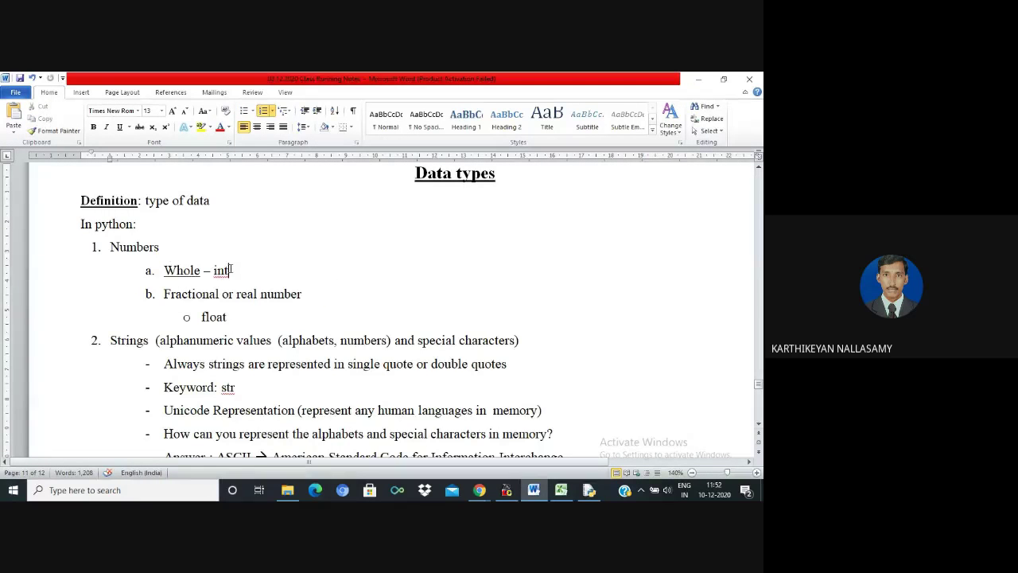
- Review the int and float entries under Numbers and the opening lines of the Strings section
drag(228, 270, 215, 271)
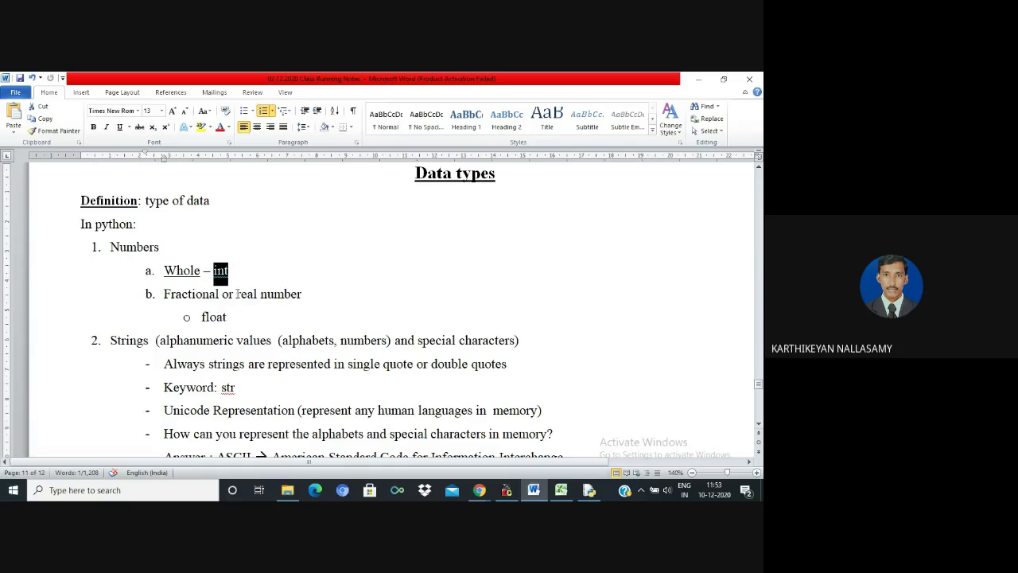
click(244, 319)
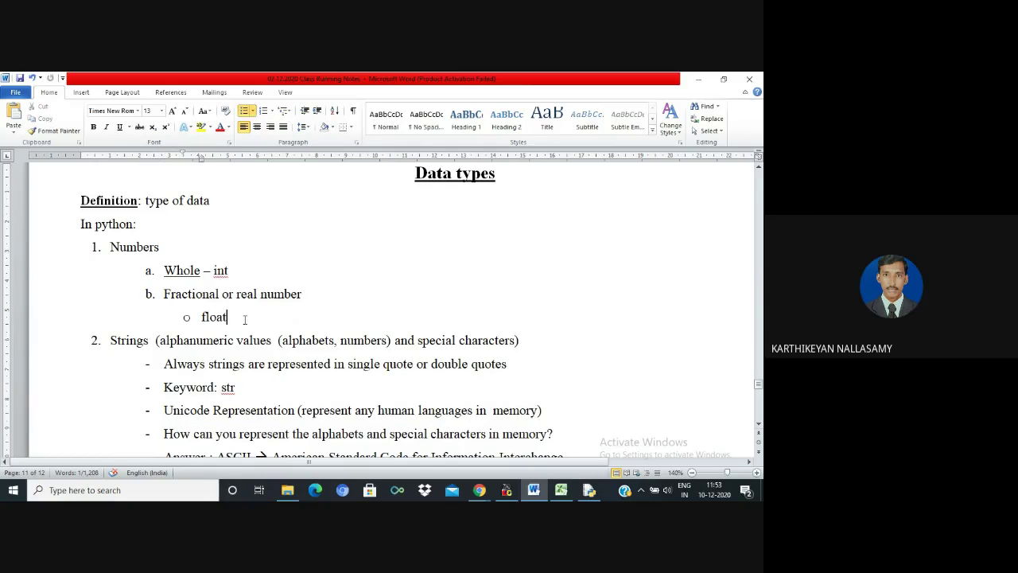
click(268, 340)
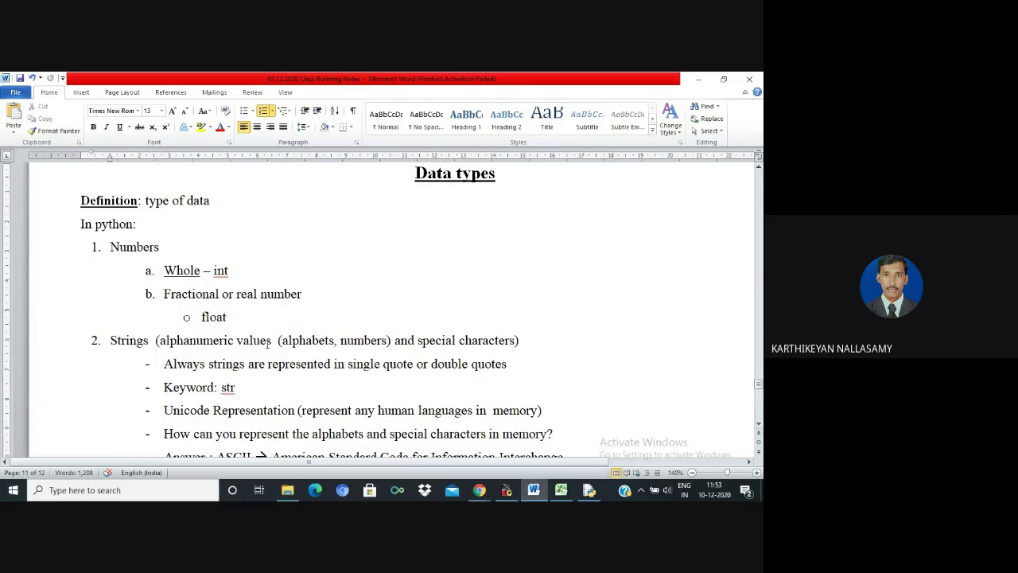
key(Down)
key(Down)
key(Down)
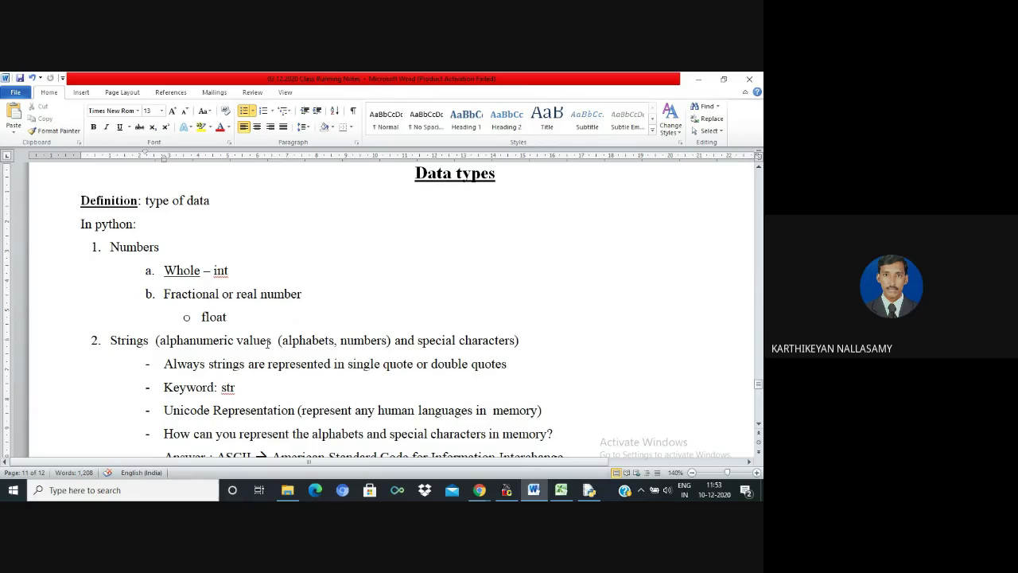
key(Up)
key(Up)
key(Up)
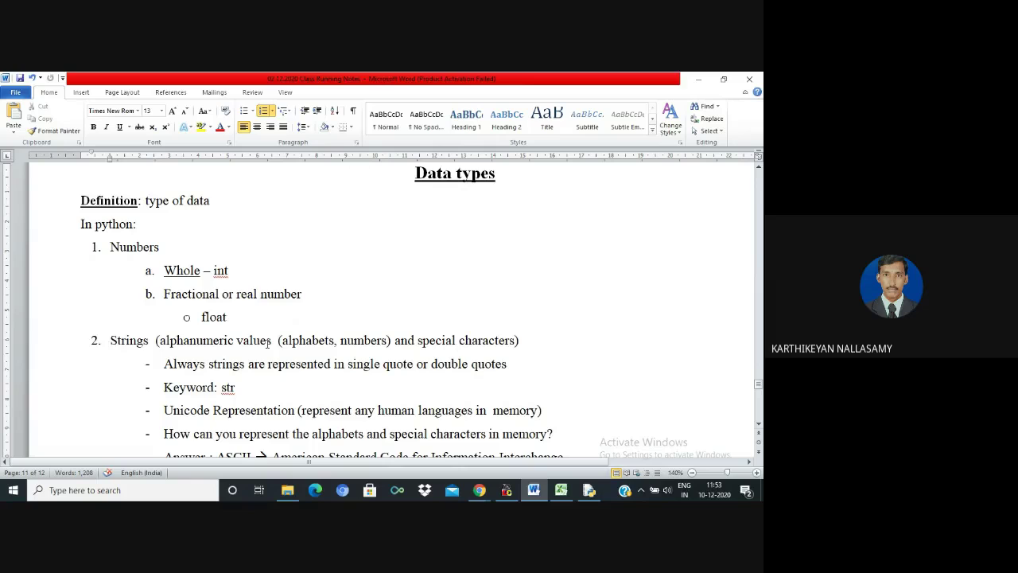
key(shift+Right)
key(shift+Right)
key(shift+Right)
key(shift+Right)
key(shift+Right)
key(shift+Right)
key(shift+Right)
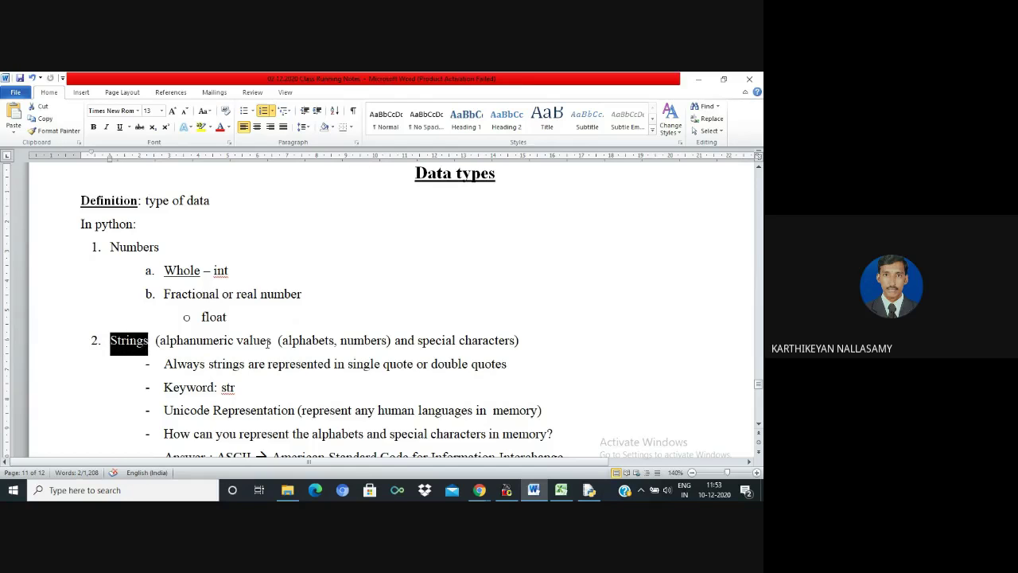
- Remove "values" from the Strings heading and enclose "alphabets, numbers" in square brackets instead of inner parentheses
click(237, 348)
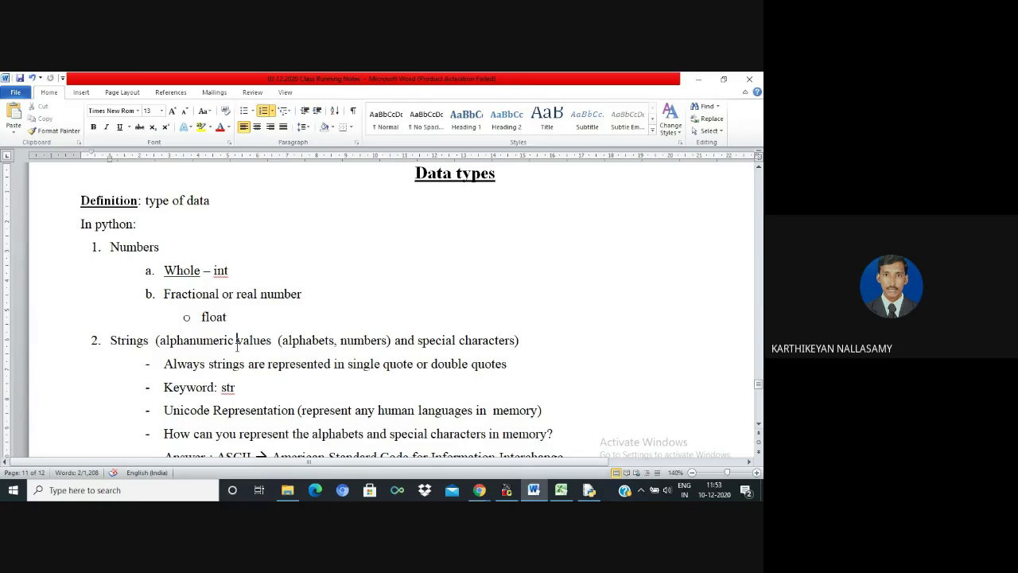
key(Delete)
key(Delete)
key(Delete)
key(Delete)
key(Delete)
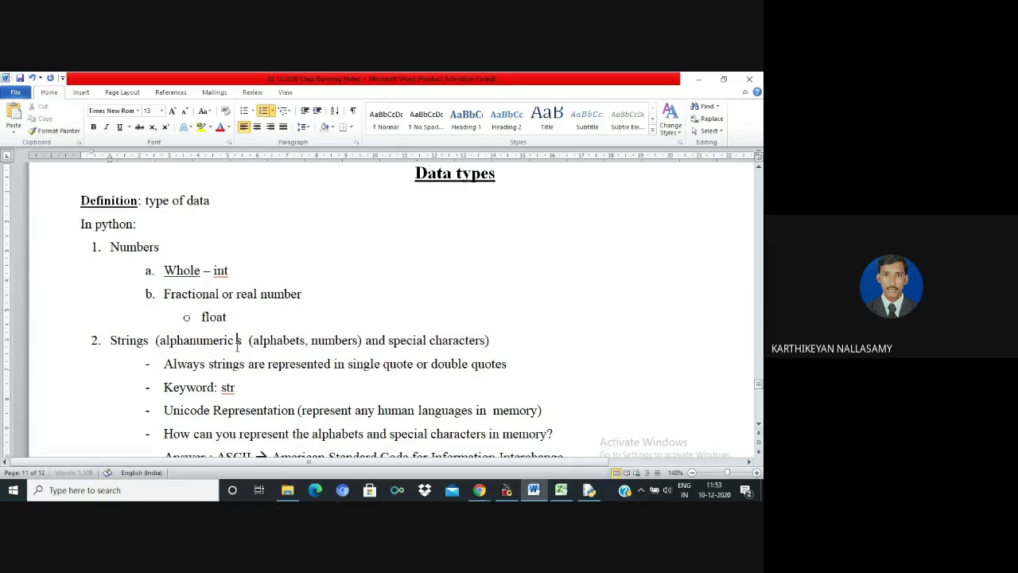
key(Delete)
key(Delete)
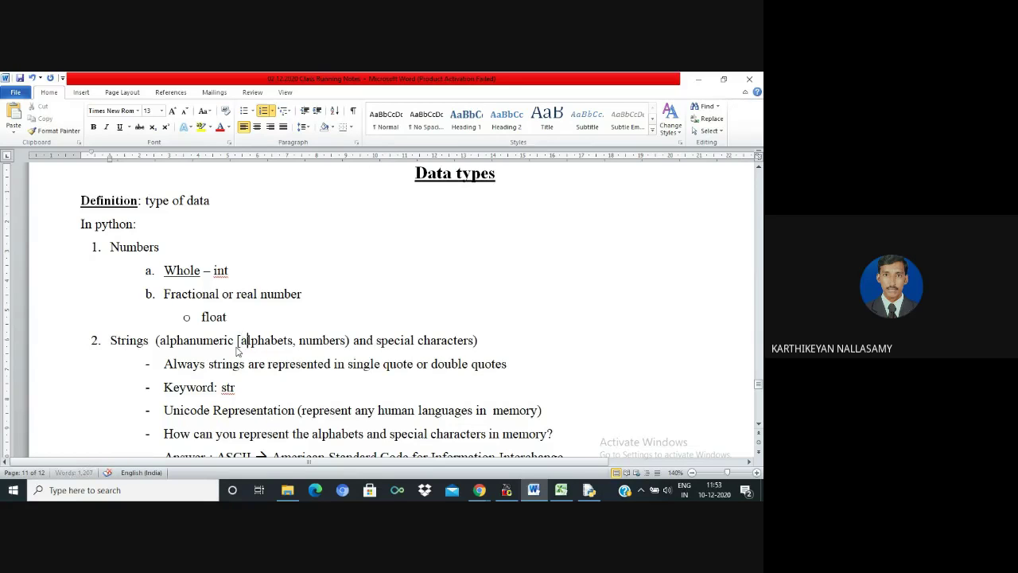
key(ctrl+Right)
key(Right)
key(Right)
key(Right)
key(Right)
key(Right)
key(Right)
key(Right)
key(Right)
key(BackSpace)
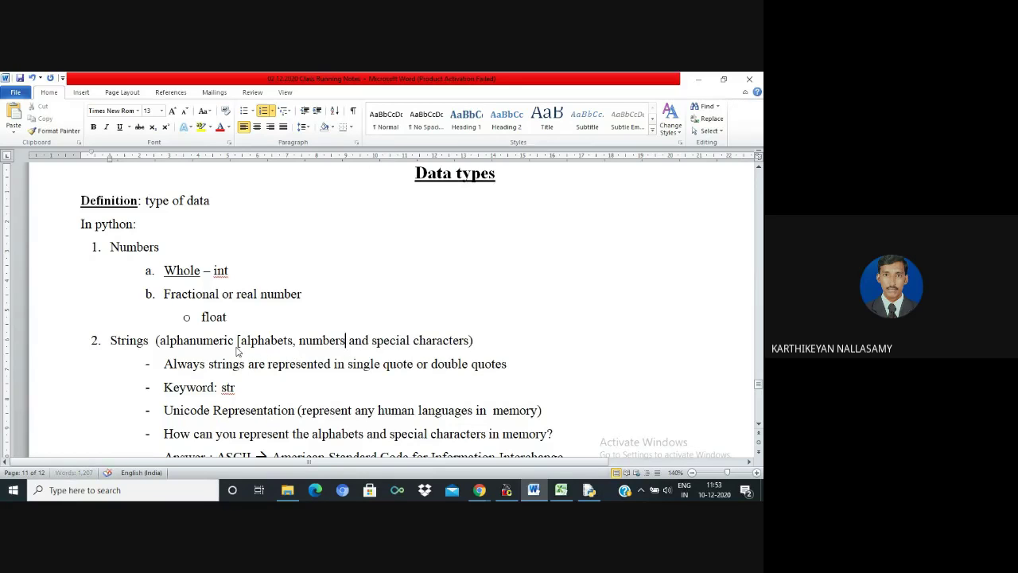
text(])
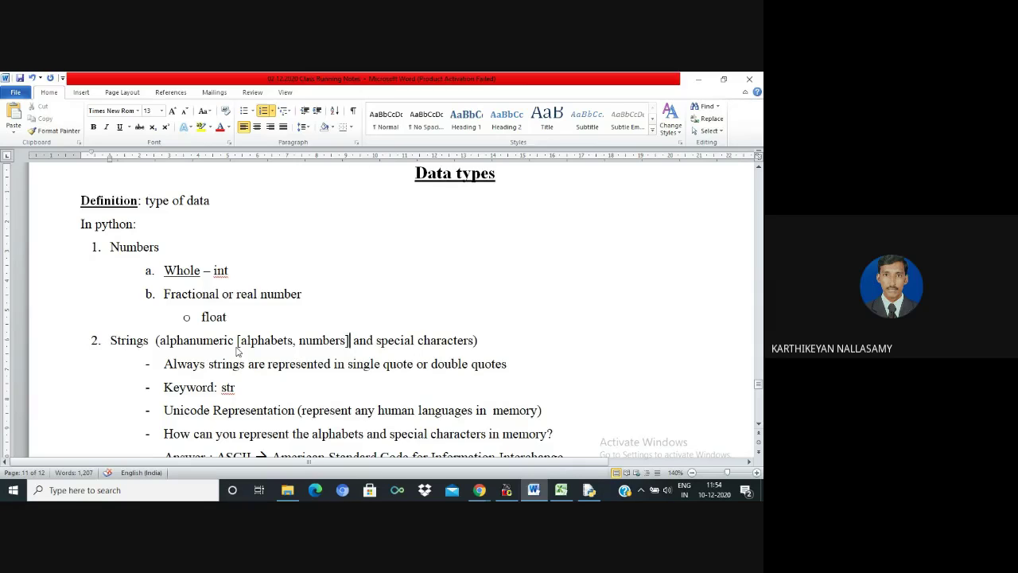
- Review the string notes on quotes, keyword and Unicode, and the ASCII codes for the uppercase letters
key(Down)
key(Down)
key(Down)
key(Down)
key(Down)
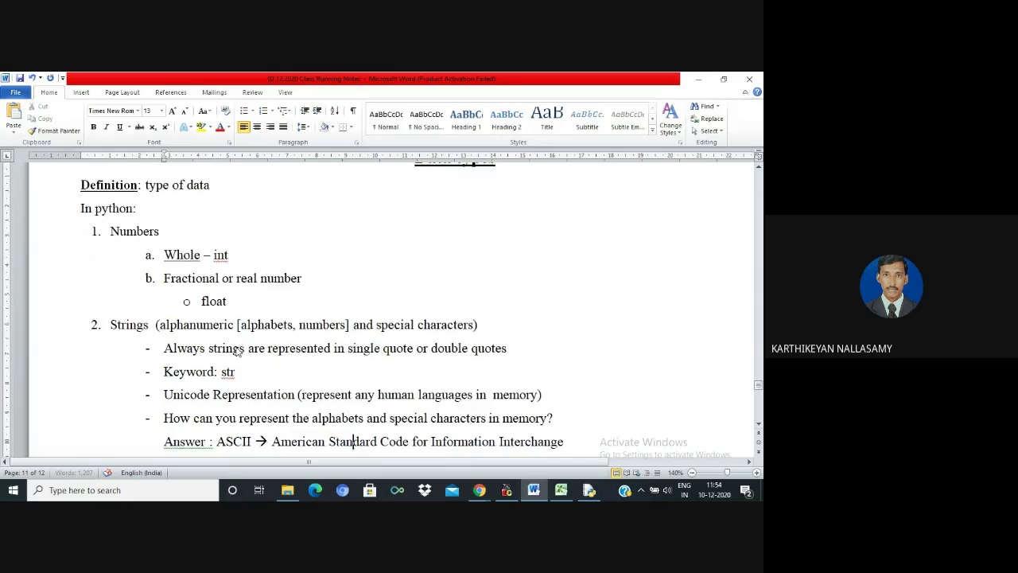
key(Down)
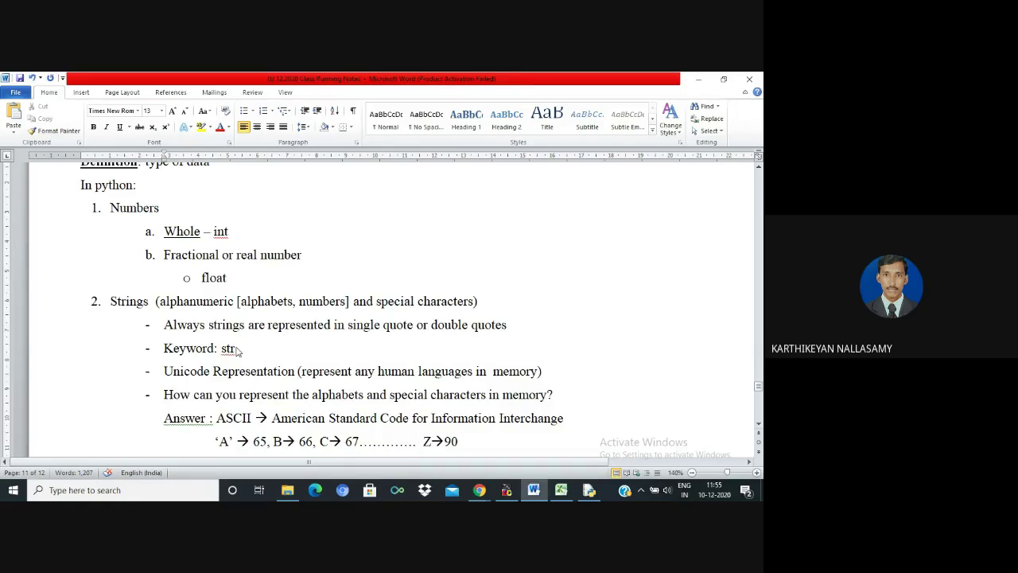
scroll(237, 351, down, 2)
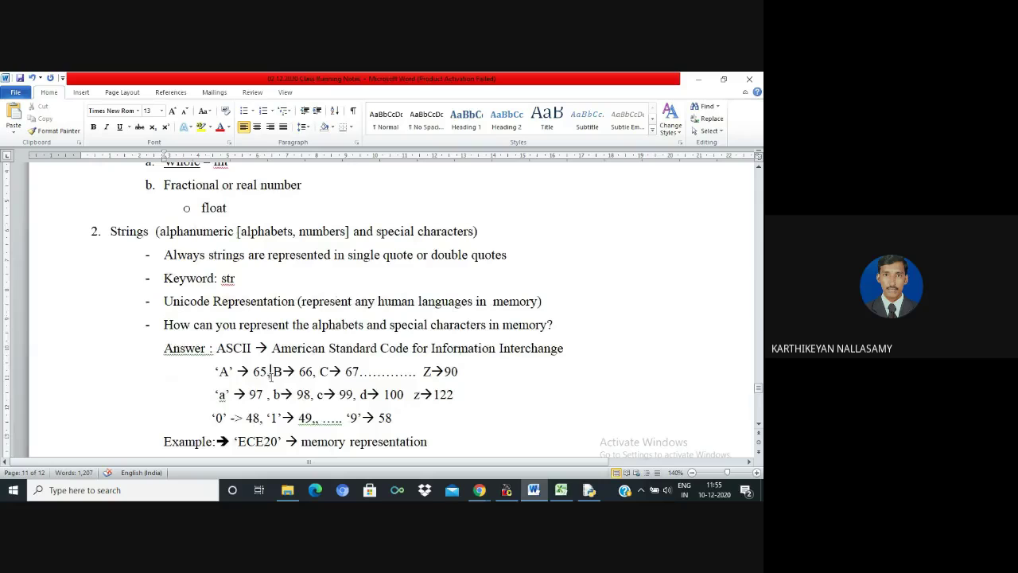
click(229, 372)
click(268, 371)
drag(444, 371, 460, 371)
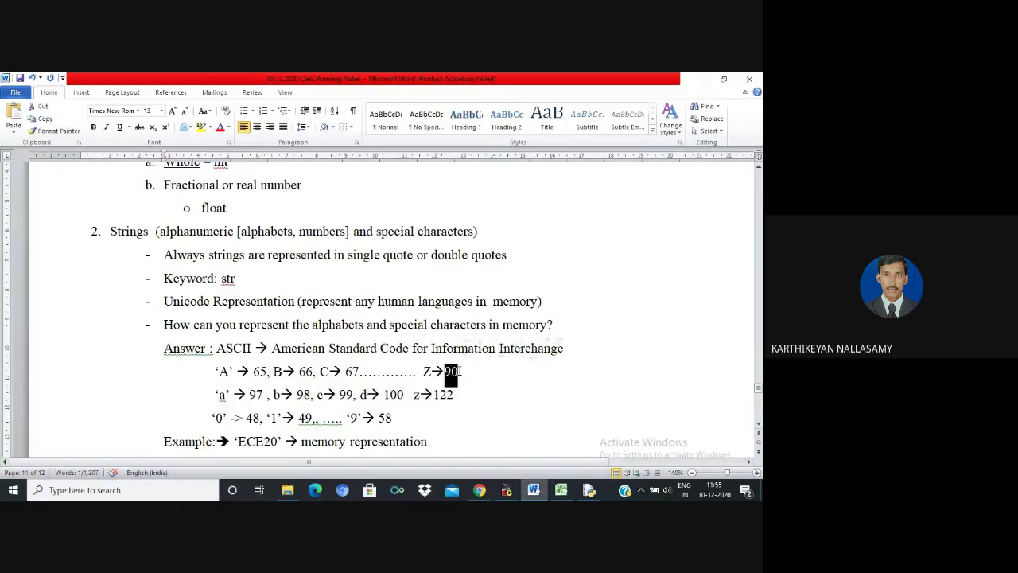
- Insert "...." between the codes for d and z in the lowercase ASCII line
click(229, 394)
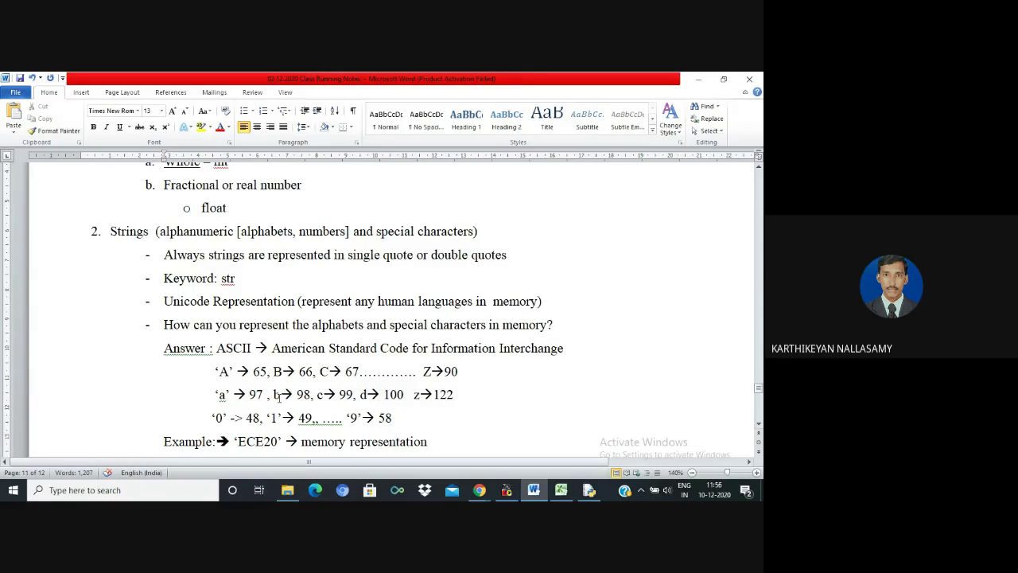
click(411, 394)
text(....)
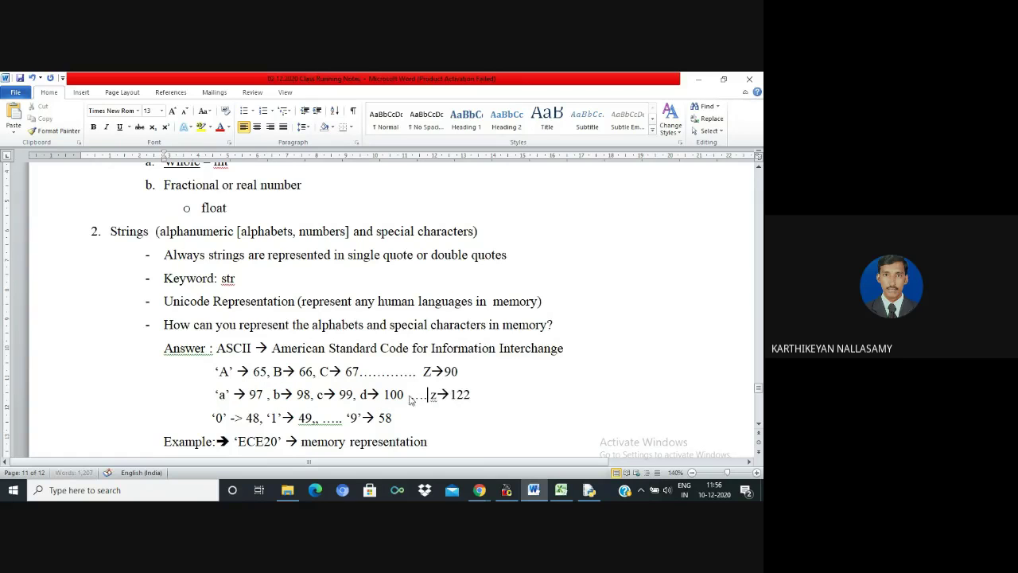
- Examine the ASCII codes of the digit characters and the Boolean entry that follows the string example
click(231, 417)
key(Left)
key(Left)
key(Left)
key(Left)
key(Right)
key(Right)
key(Right)
key(Right)
key(Right)
key(Right)
key(Right)
key(Right)
key(Right)
key(Right)
key(Right)
key(Right)
key(Right)
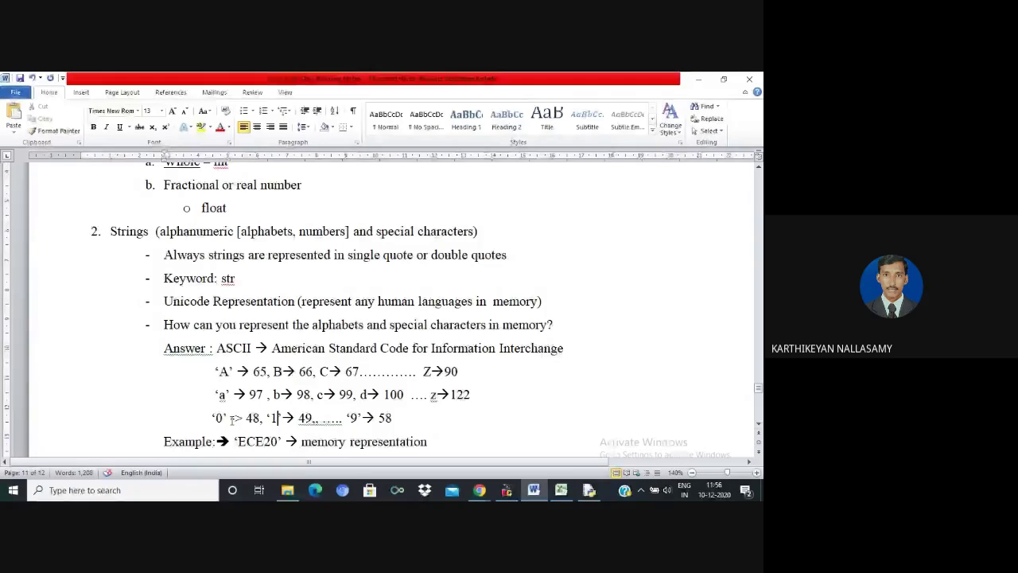
key(Down)
key(Down)
key(Down)
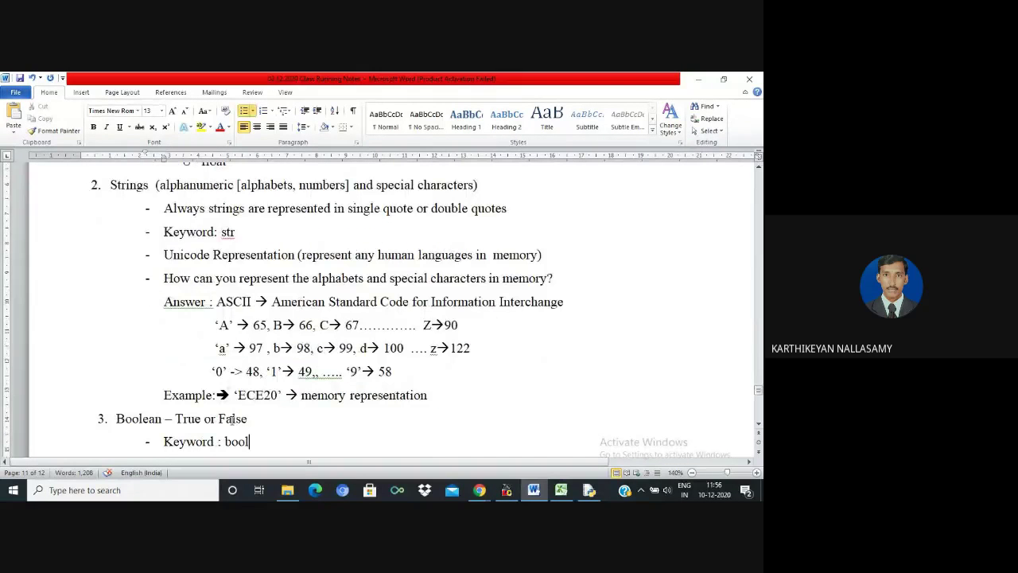
- Highlight the sample string ECE20 in the memory representation example to examine it
key(Up)
key(Up)
key(Left)
key(Left)
key(Left)
key(Left)
key(Left)
key(shift+Right)
key(shift+Right)
key(shift+Right)
key(shift+Right)
key(shift+Right)
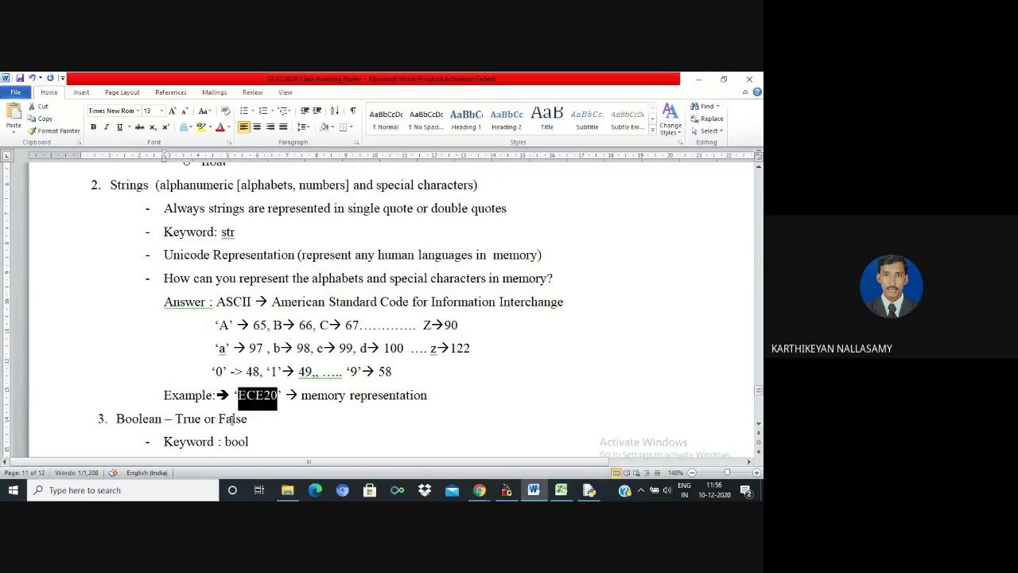
key(End)
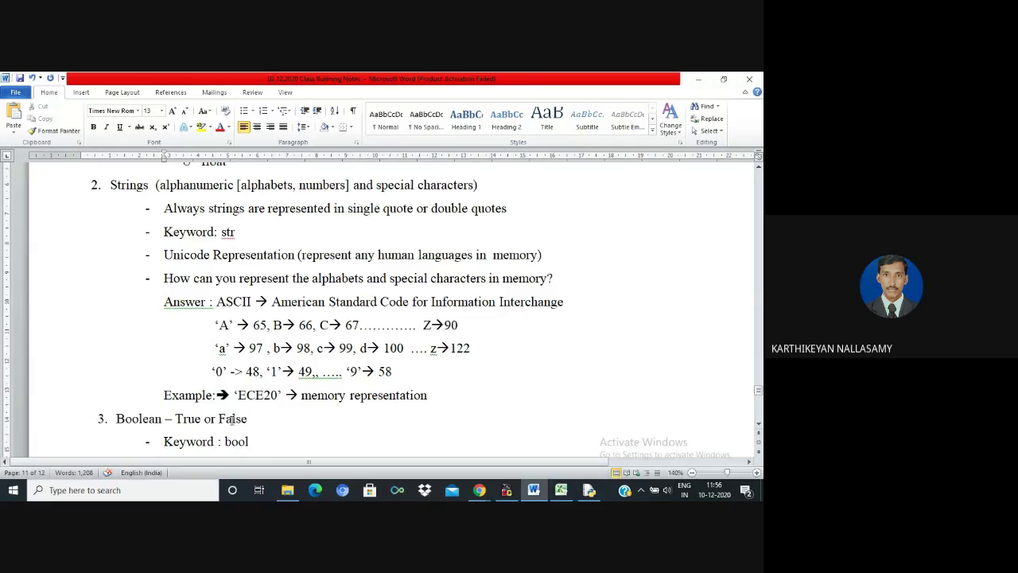
- Add a blank line below the ECE20 example and an arrow after "memory representation"
key(Return)
key(Left)
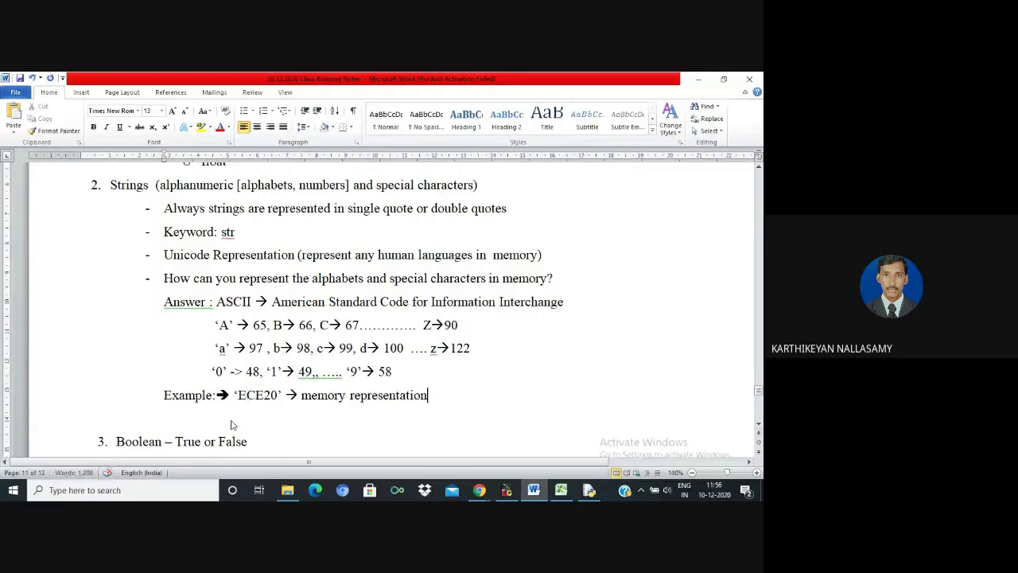
text(-->)
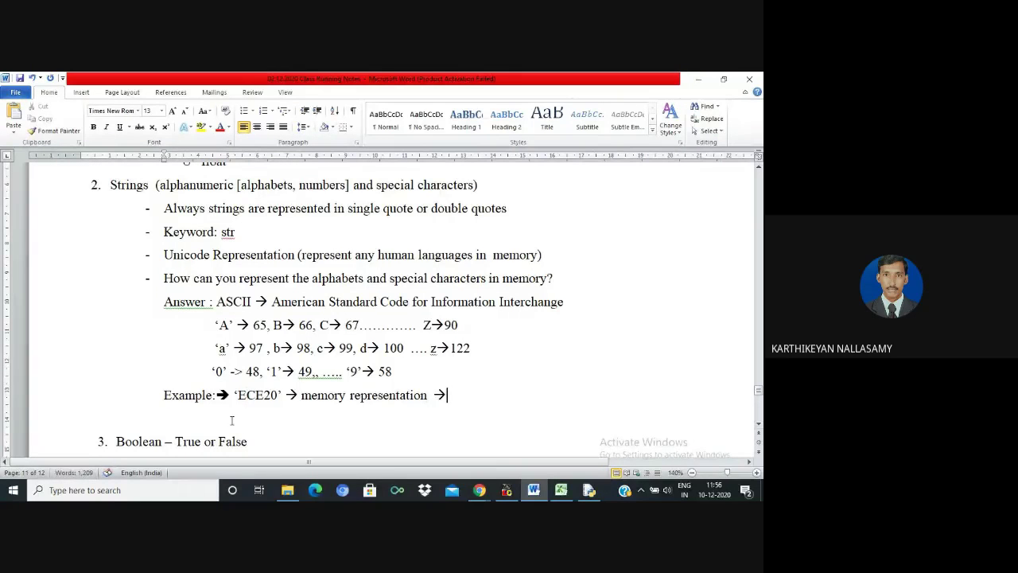